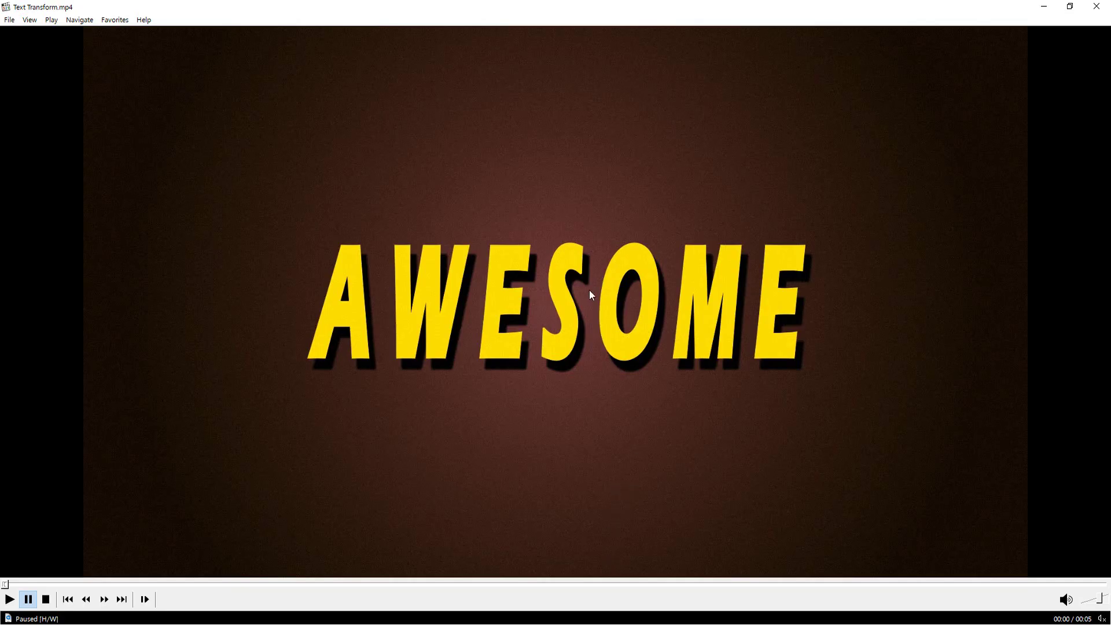
Play the finished Text Transform.mp4 example, and switch to After Effects
{"action": "key", "text": "space"}
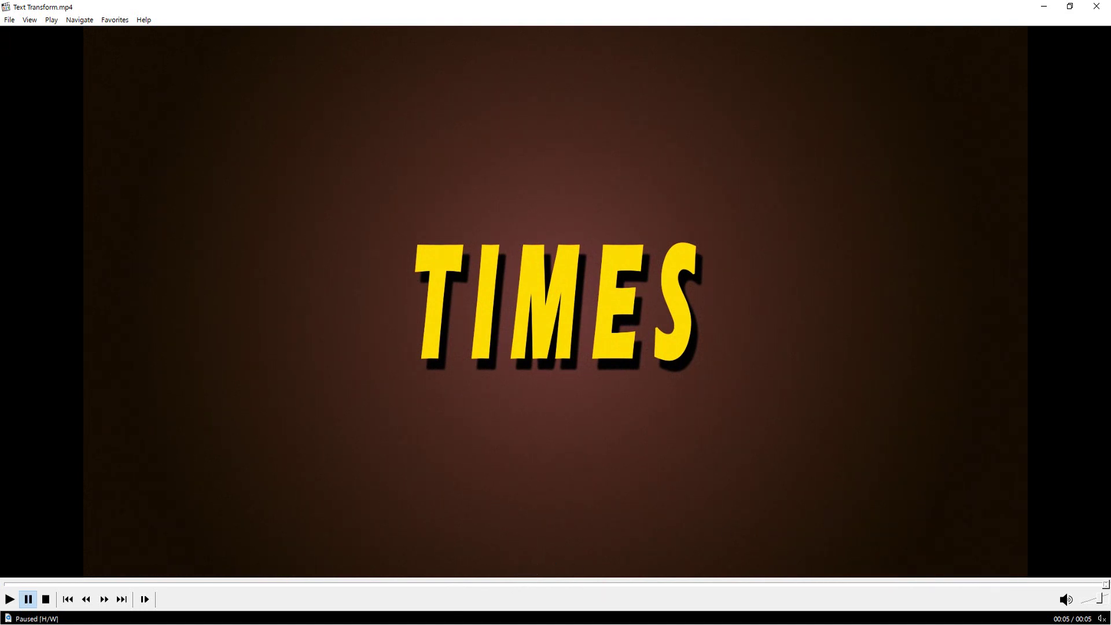
{"action": "mouse_move", "coordinate": [440, 624]}
{"action": "left_click", "coordinate": [440, 581]}
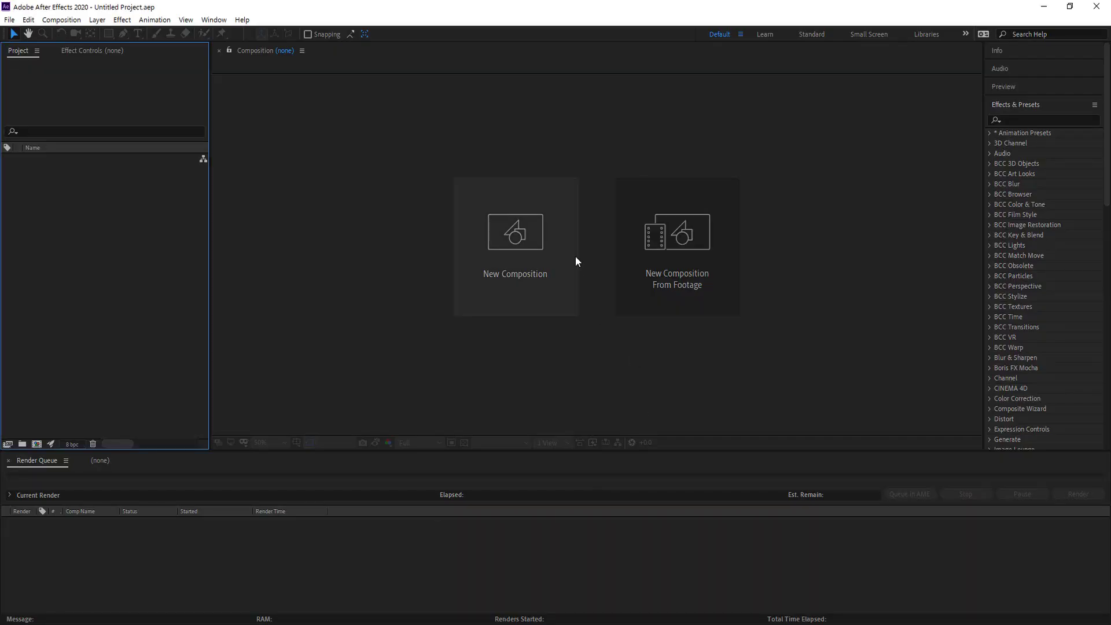
Create a new composition named Main with a duration of 0:00:06:00
{"action": "left_click", "coordinate": [511, 232]}
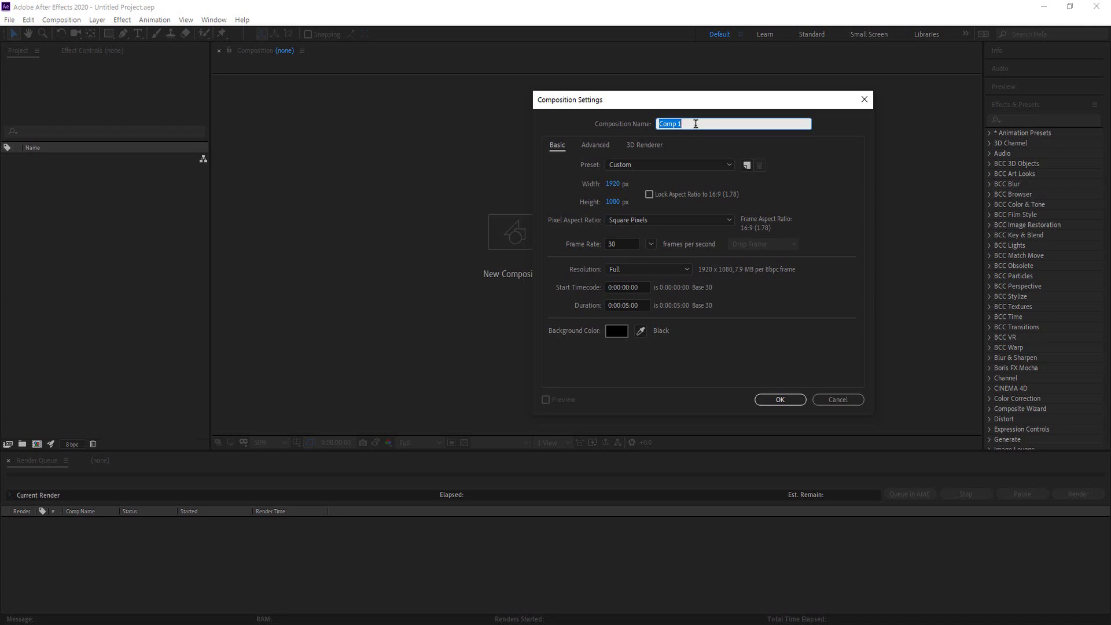
{"action": "type", "text": "Main"}
{"action": "left_click", "coordinate": [629, 305]}
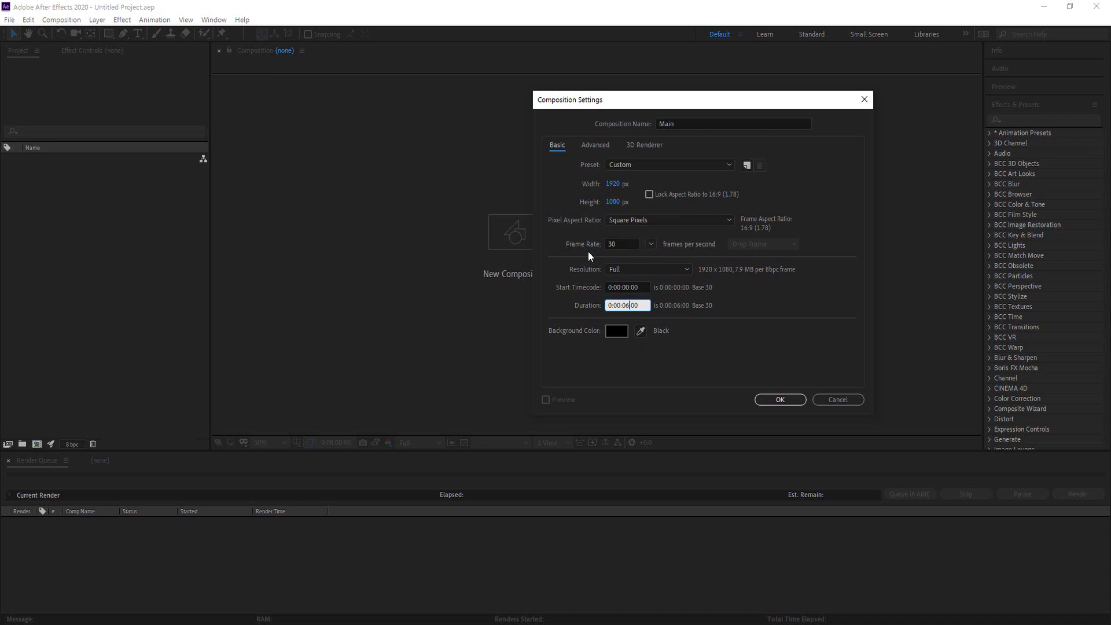
{"action": "left_click", "coordinate": [777, 399]}
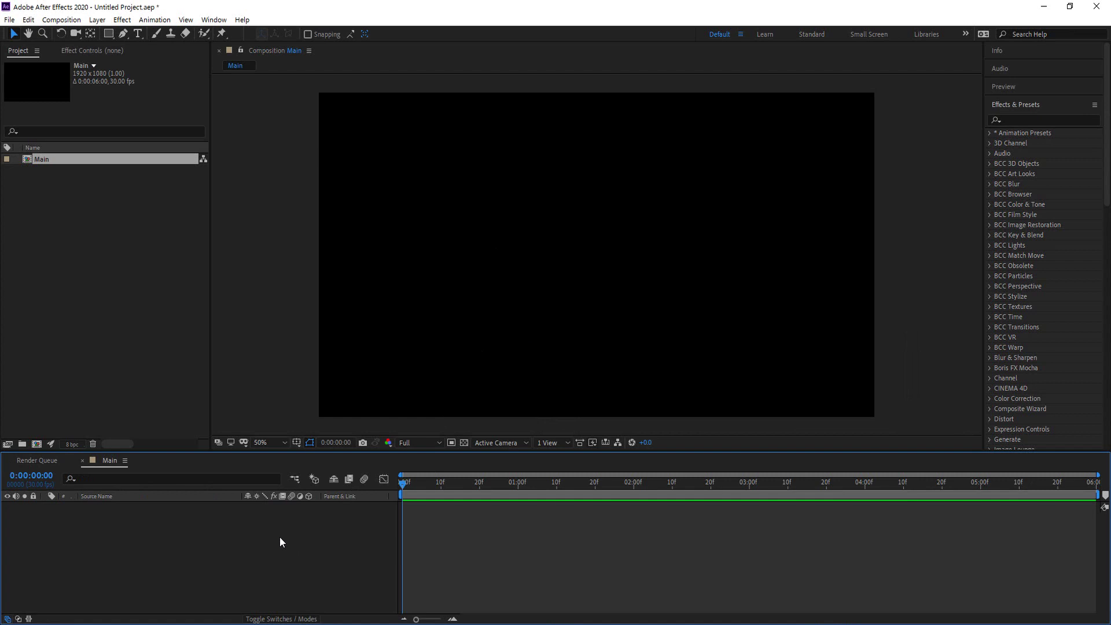
Add a text layer reading FB near the middle of the Main composition
{"action": "left_click", "coordinate": [138, 33]}
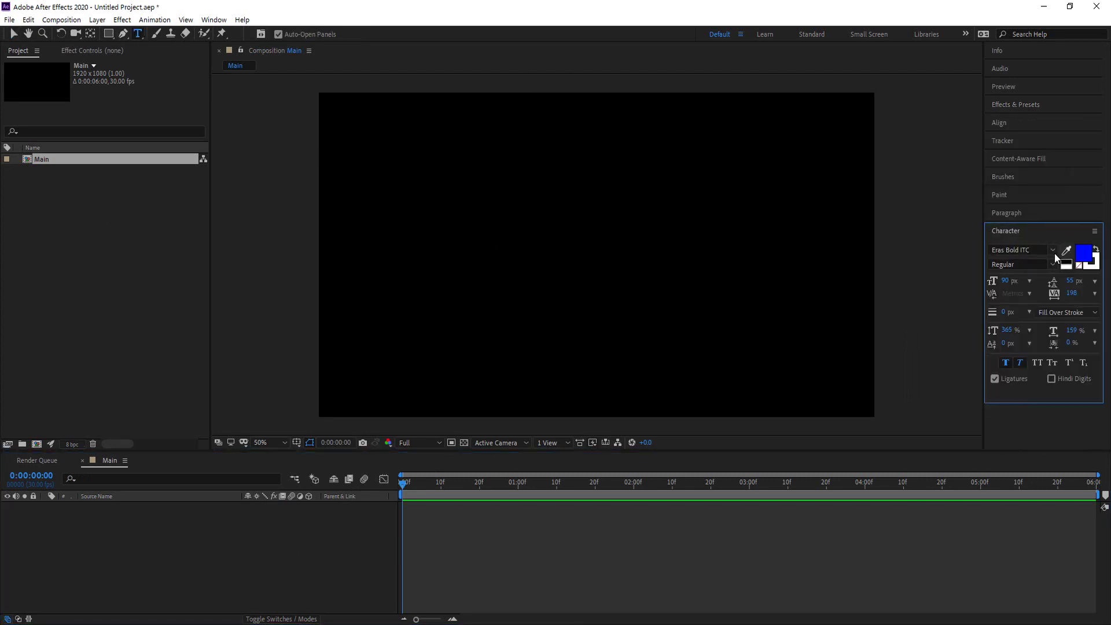
{"action": "left_click", "coordinate": [1052, 250]}
{"action": "left_click", "coordinate": [1053, 250]}
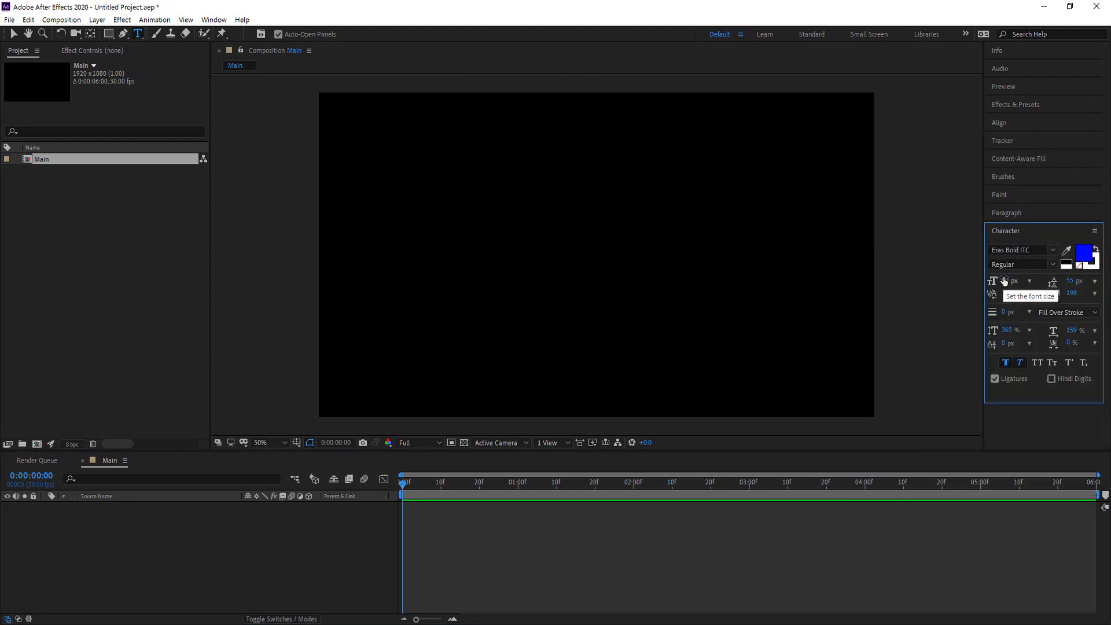
{"action": "left_click", "coordinate": [598, 275]}
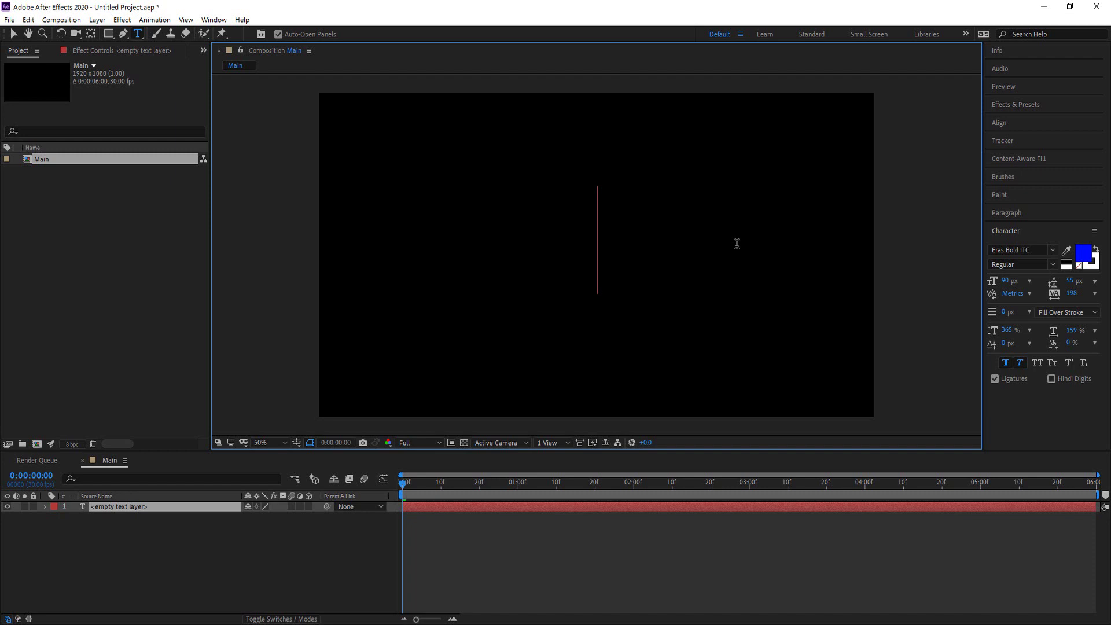
{"action": "type", "text": "FB"}
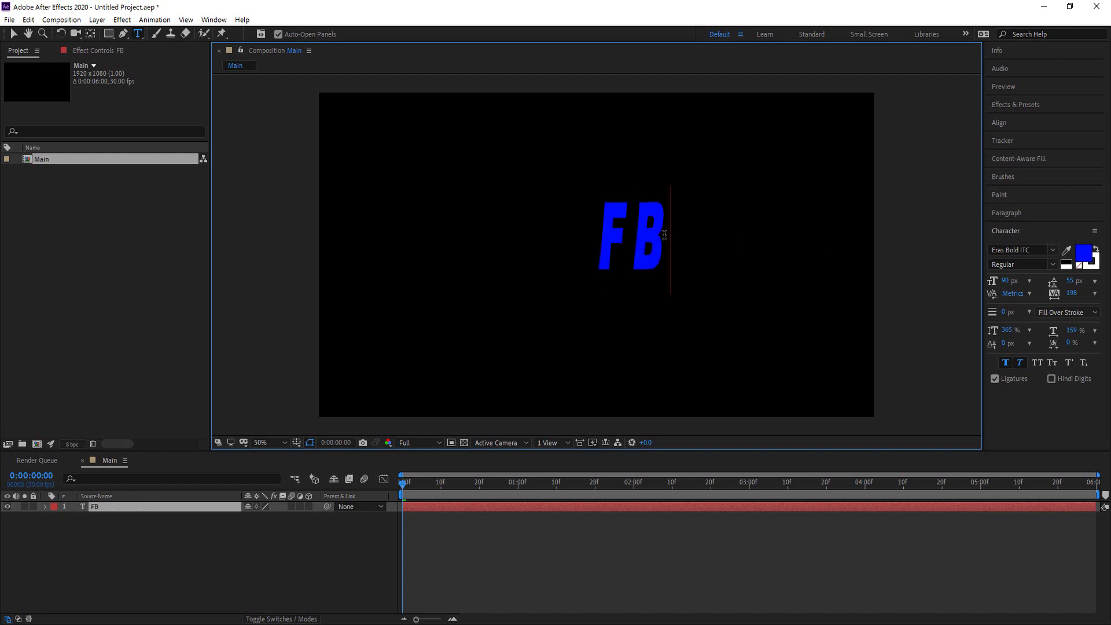
Change the fill color of the FB text to bright green 00FF3C
{"action": "left_click_drag", "start_coordinate": [665, 235], "coordinate": [598, 235]}
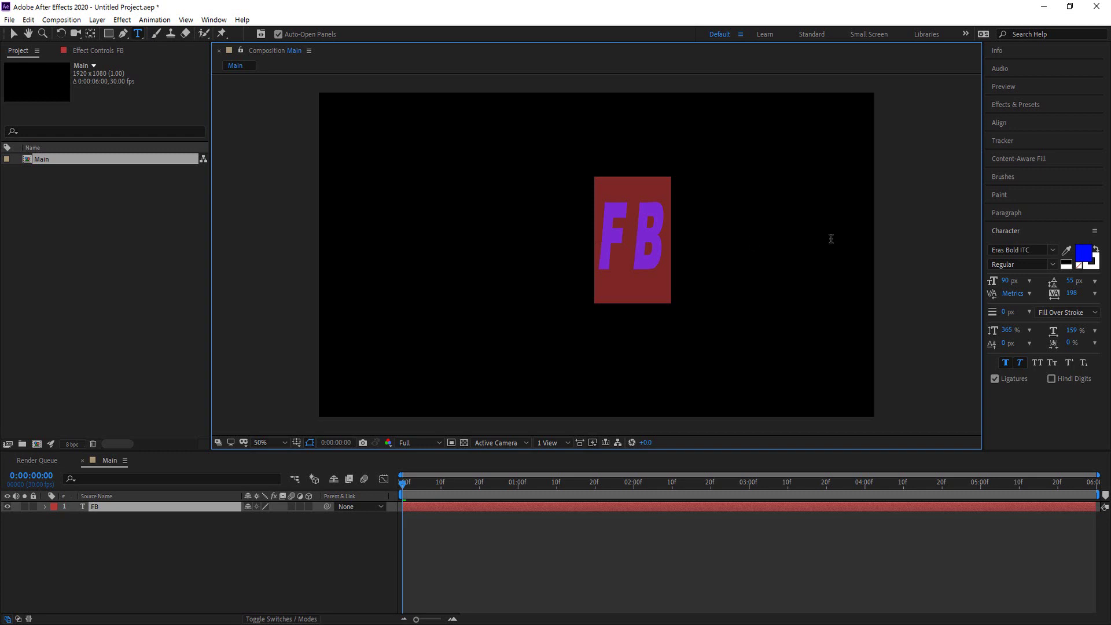
{"action": "left_click", "coordinate": [1079, 255]}
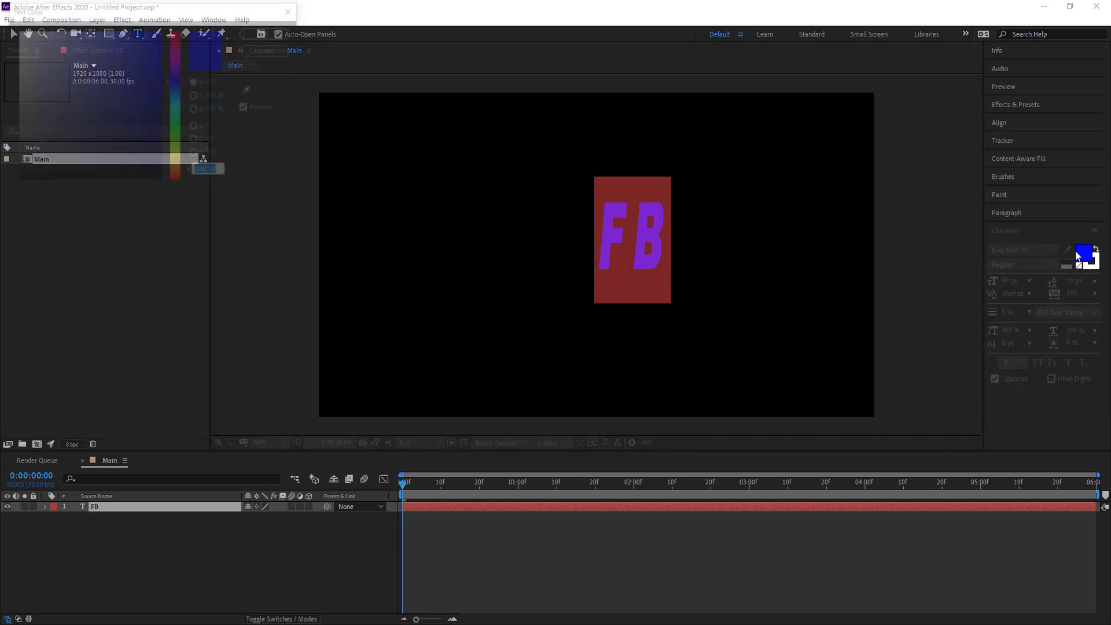
{"action": "left_click", "coordinate": [177, 119]}
{"action": "left_click_drag", "start_coordinate": [177, 119], "coordinate": [178, 132]}
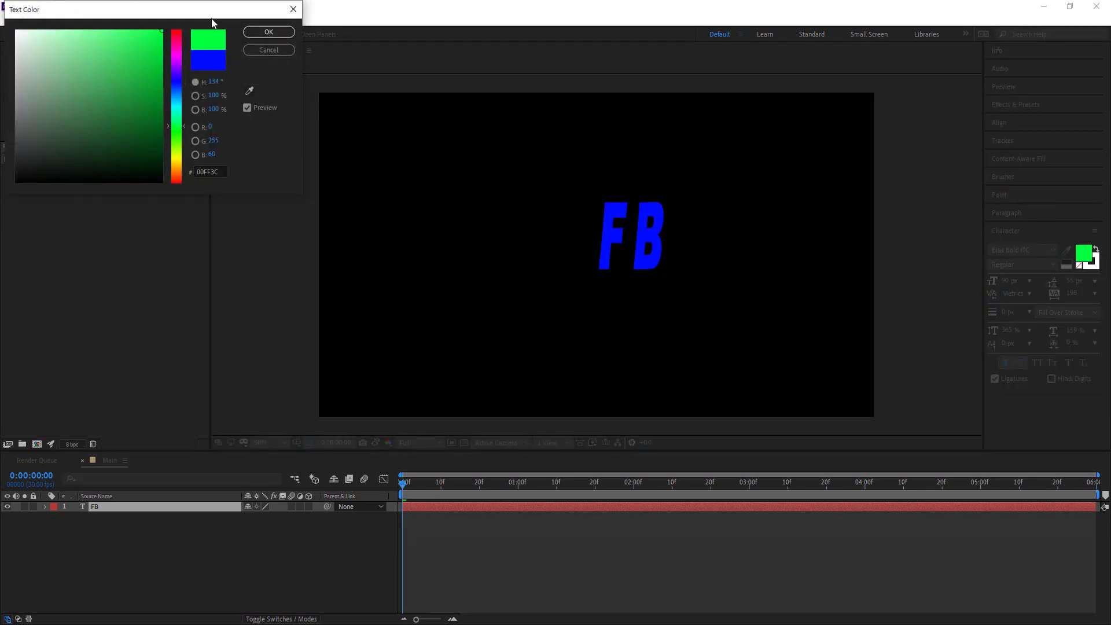
{"action": "left_click", "coordinate": [269, 32]}
{"action": "left_click", "coordinate": [298, 556]}
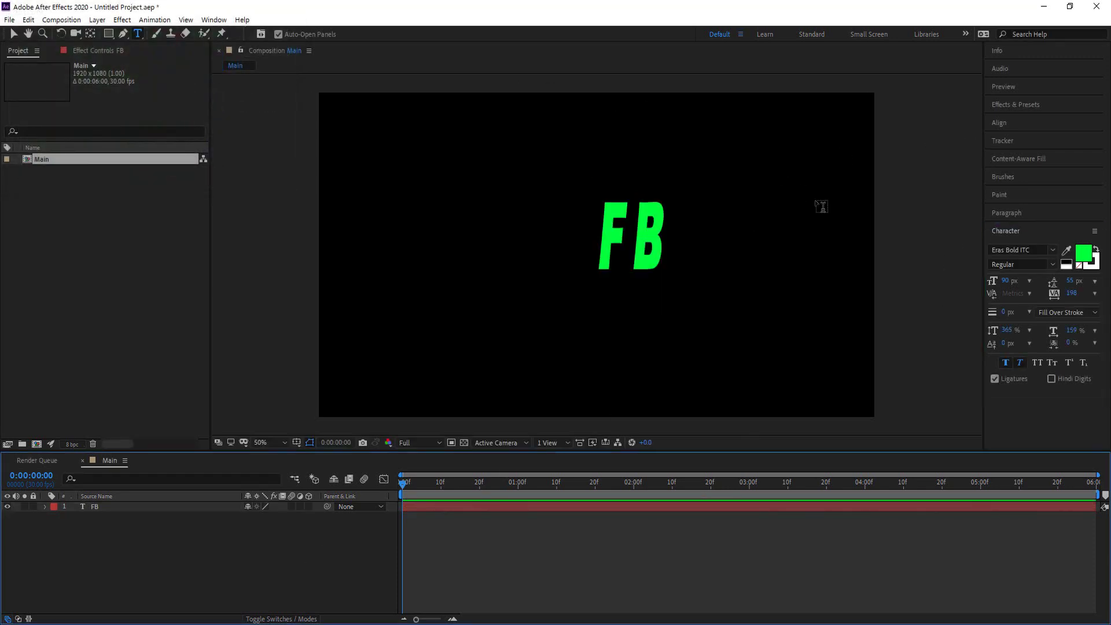
Center the FB text layer horizontally and vertically in the composition with Align
{"action": "left_click", "coordinate": [1006, 122]}
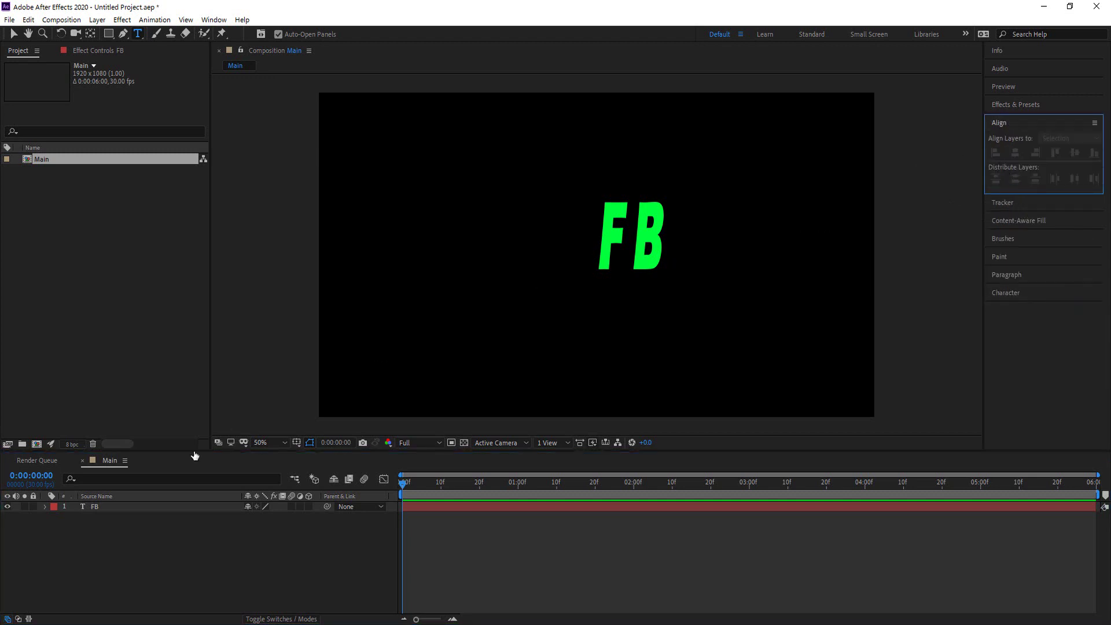
{"action": "left_click", "coordinate": [110, 510]}
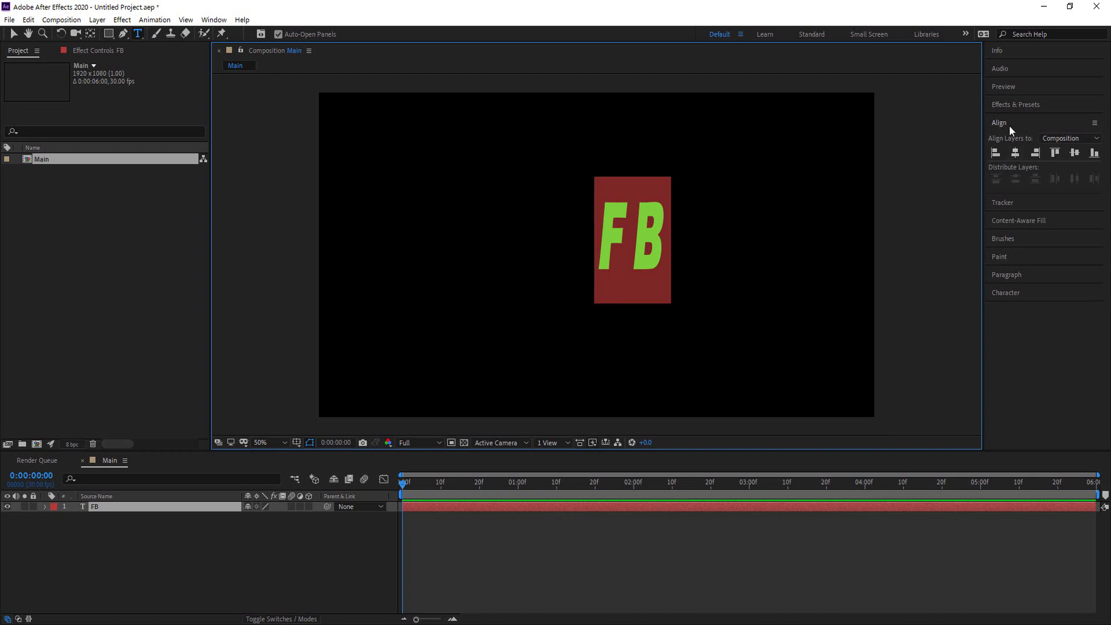
{"action": "left_click", "coordinate": [214, 19]}
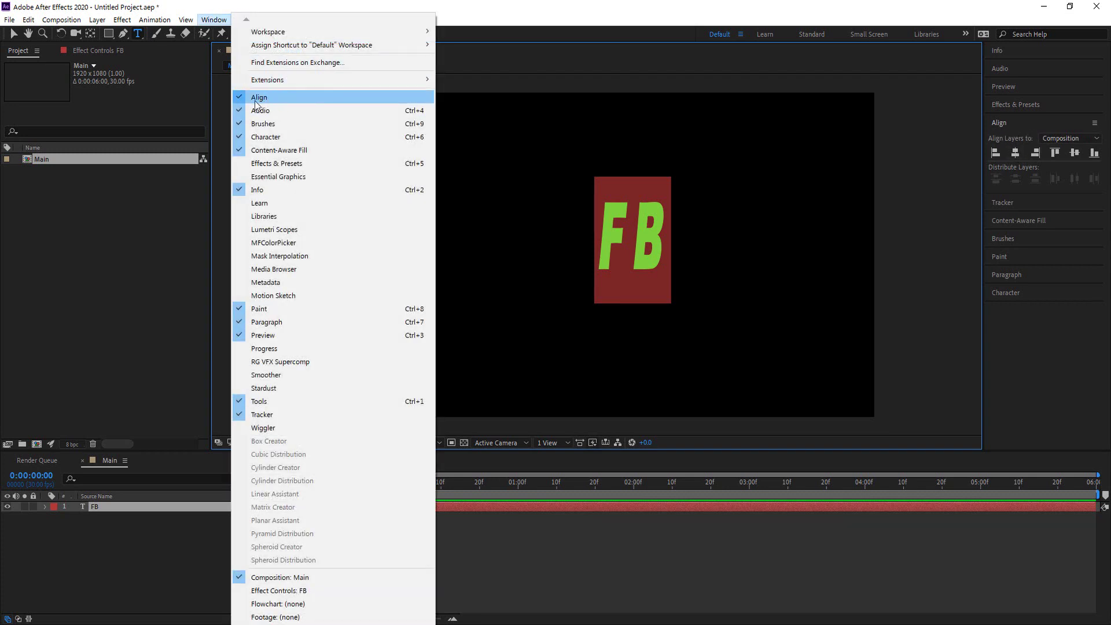
{"action": "left_click", "coordinate": [1012, 395]}
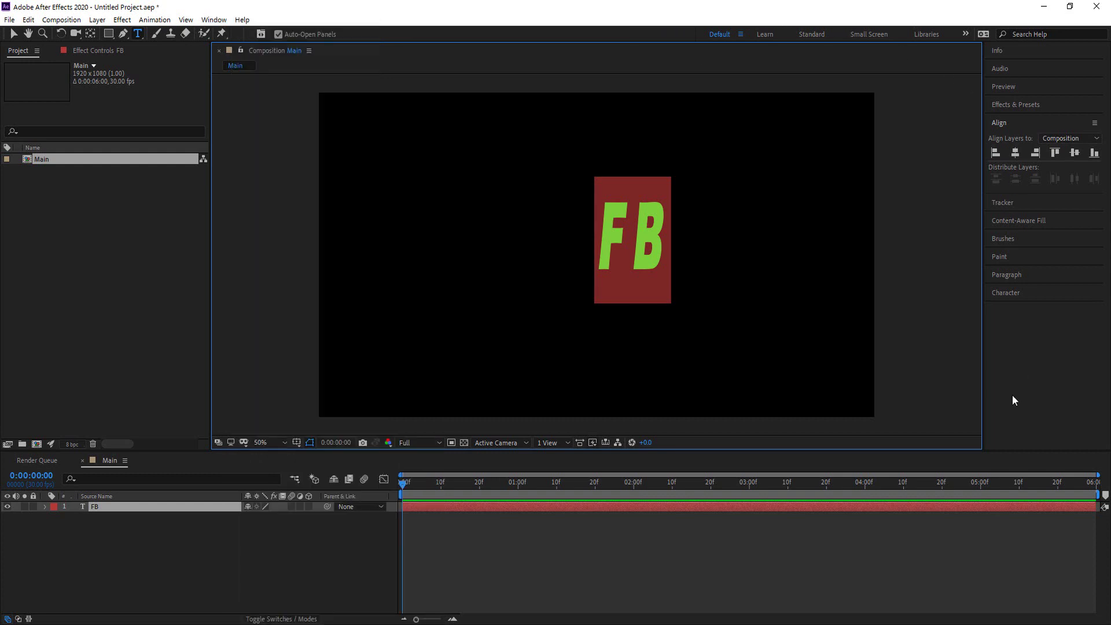
{"action": "left_click", "coordinate": [1015, 152]}
{"action": "key", "text": "Caps_Lock"}
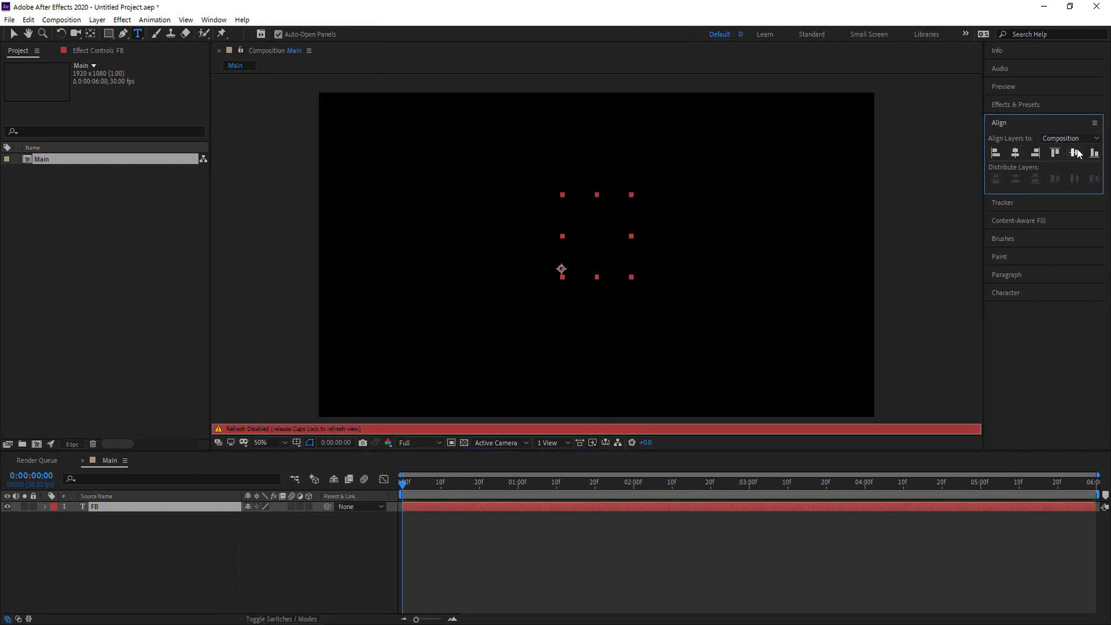
{"action": "left_click", "coordinate": [1076, 152]}
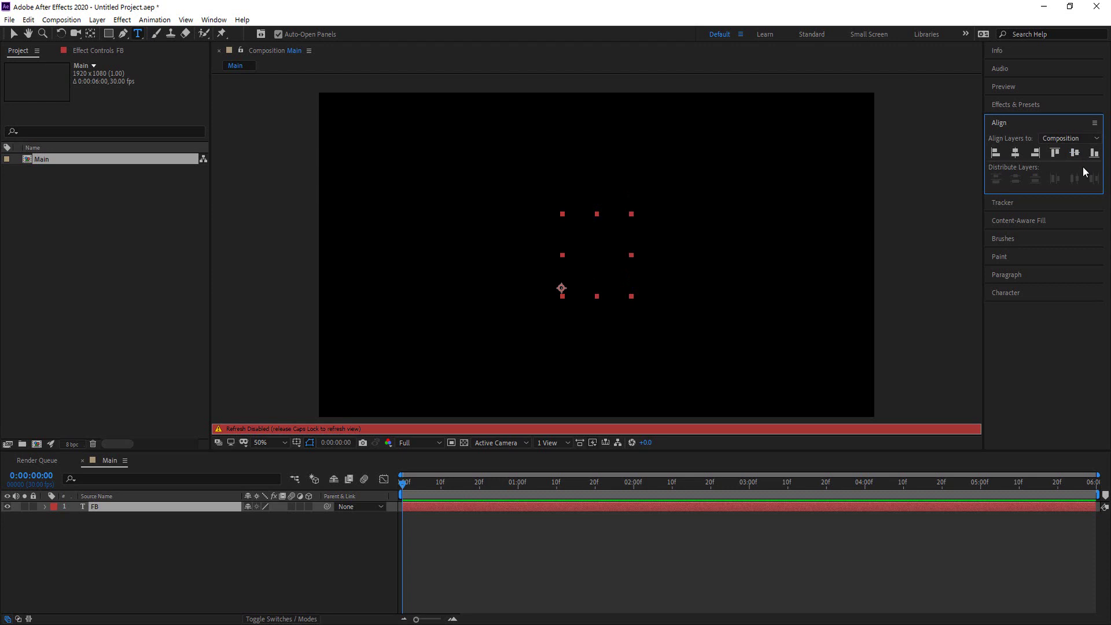
{"action": "key", "text": "Caps_Lock"}
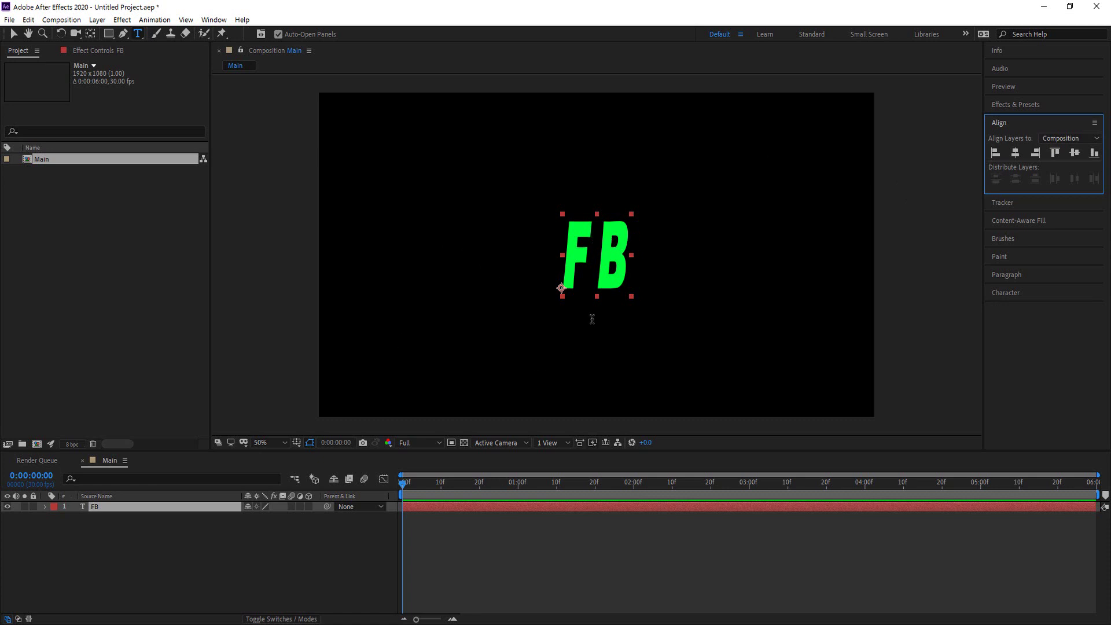
Pre-compose the FB layer as Text1, moving all attributes into the new composition
{"action": "left_click", "coordinate": [161, 543]}
{"action": "left_click", "coordinate": [113, 503]}
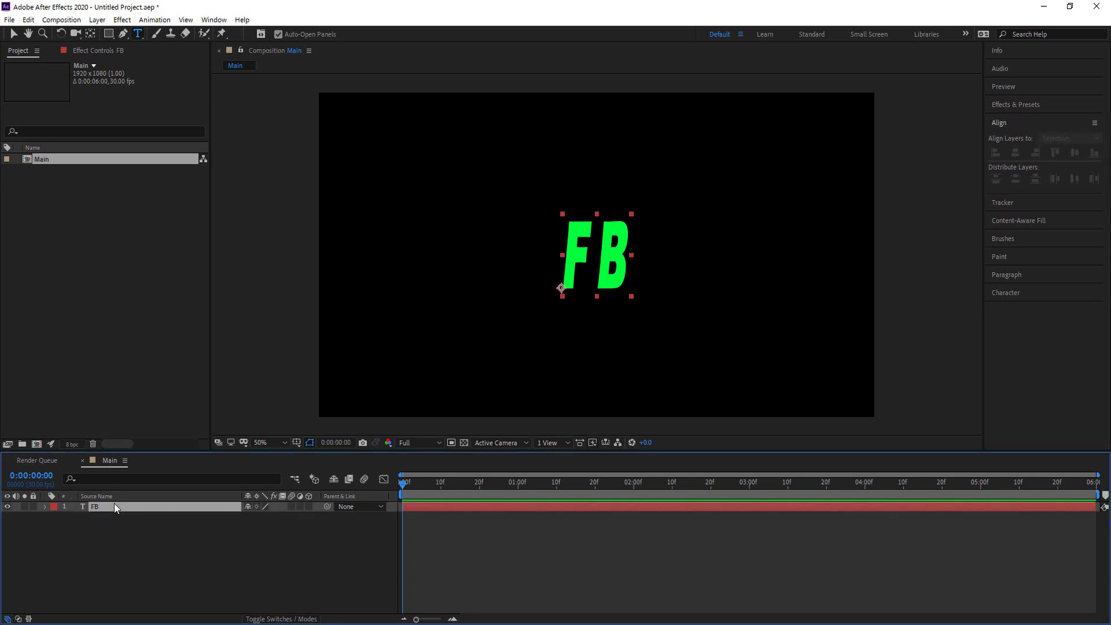
{"action": "right_click", "coordinate": [117, 503]}
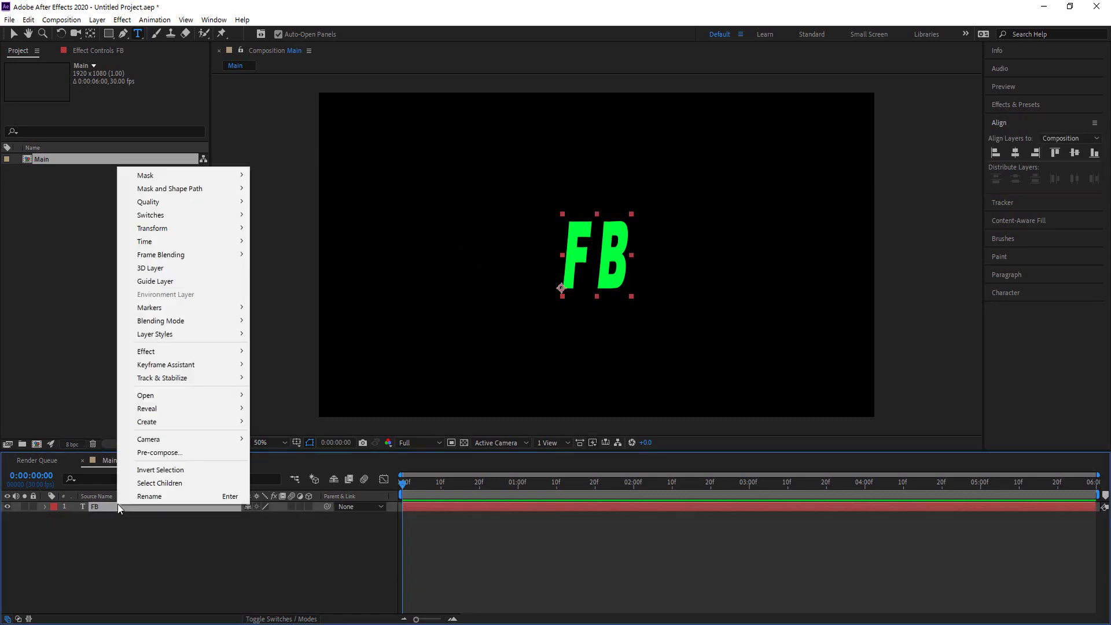
{"action": "left_click", "coordinate": [171, 454]}
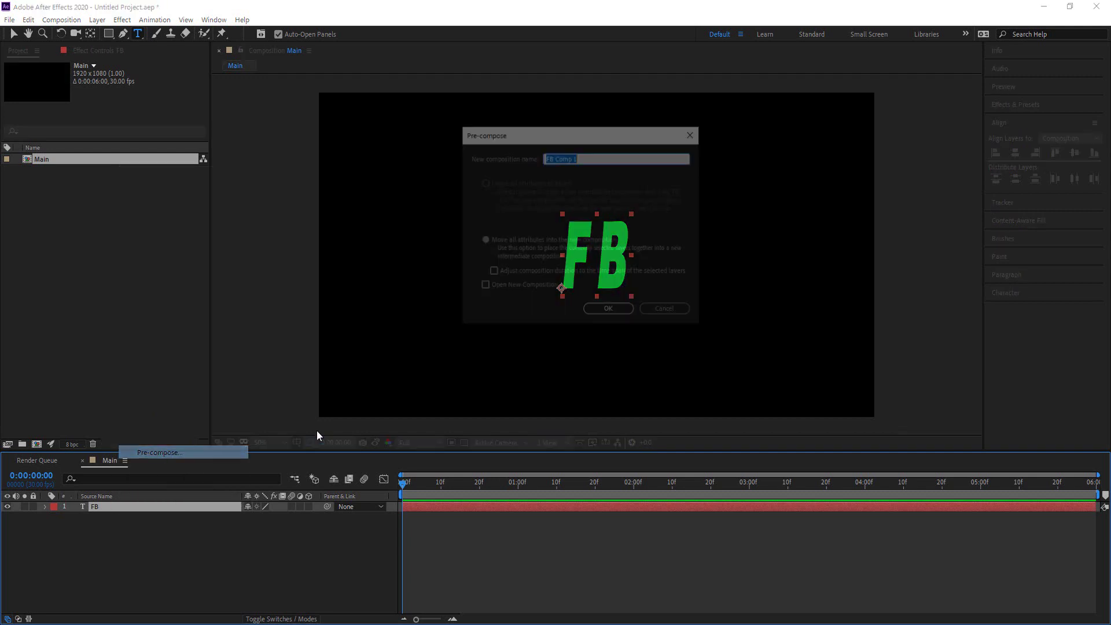
{"action": "type", "text": "Text"}
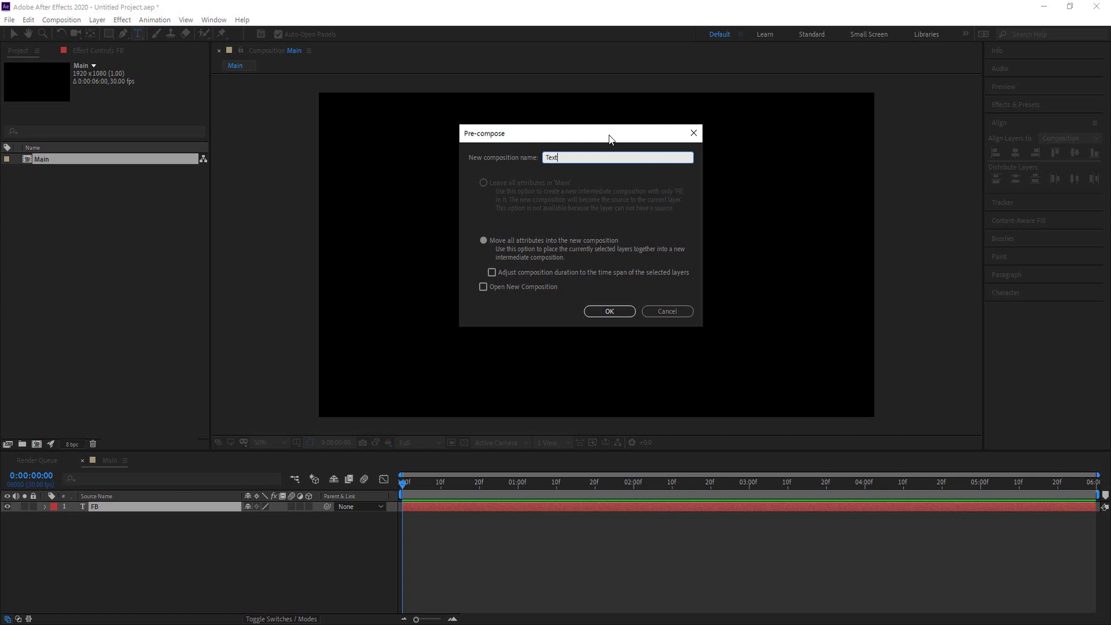
{"action": "type", "text": "1"}
{"action": "left_click", "coordinate": [609, 311]}
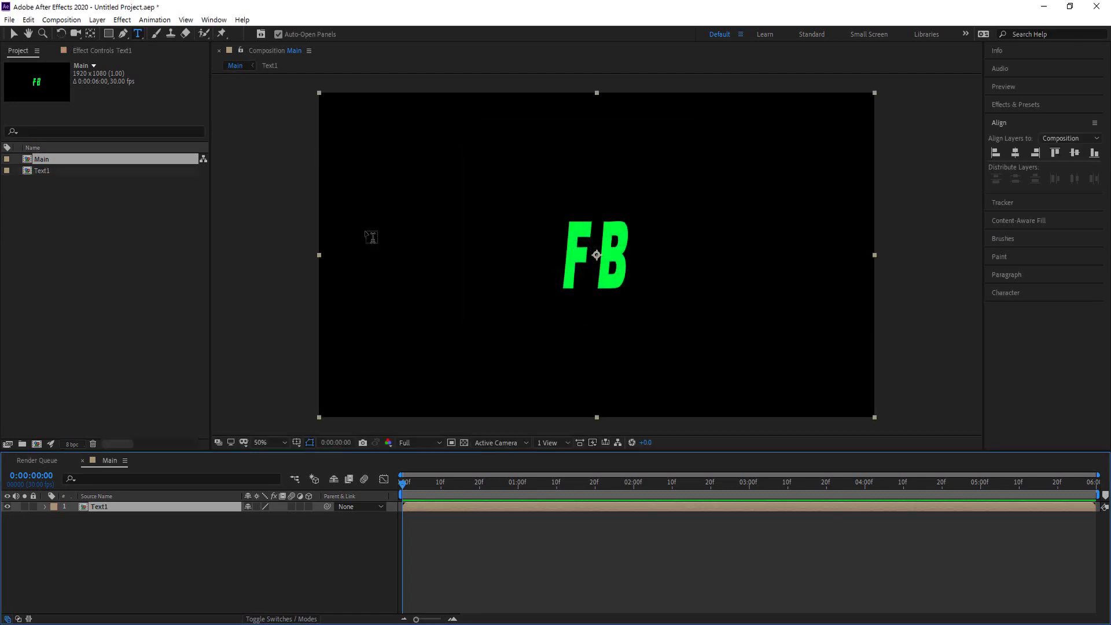
Create a black solid named BG and place it beneath the Text1 layer
{"action": "left_click", "coordinate": [60, 539]}
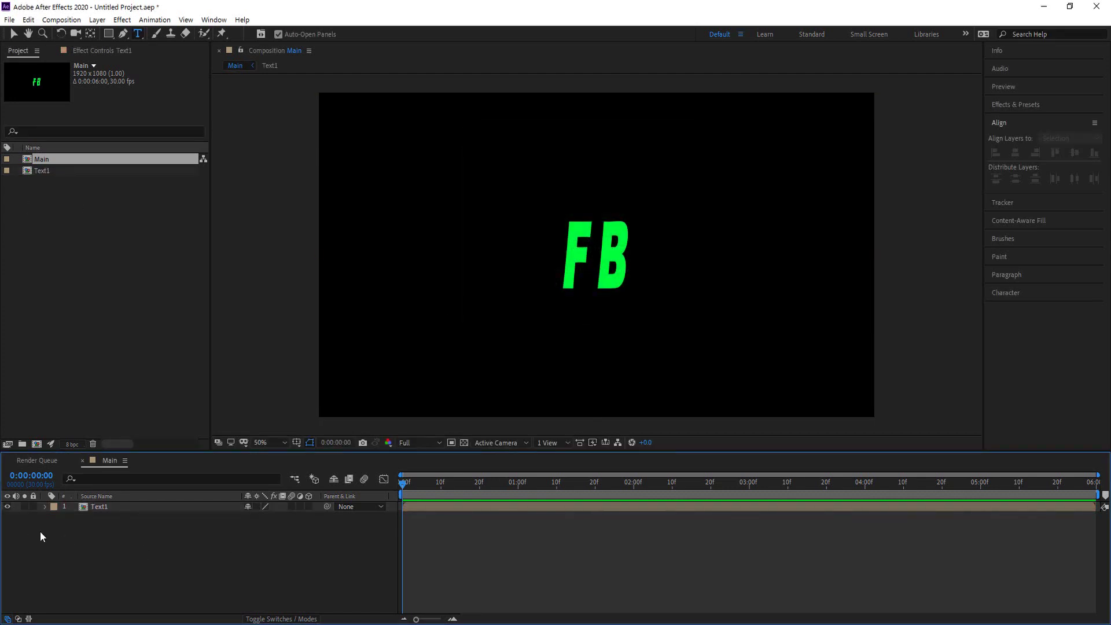
{"action": "right_click", "coordinate": [180, 539]}
{"action": "mouse_move", "coordinate": [293, 409]}
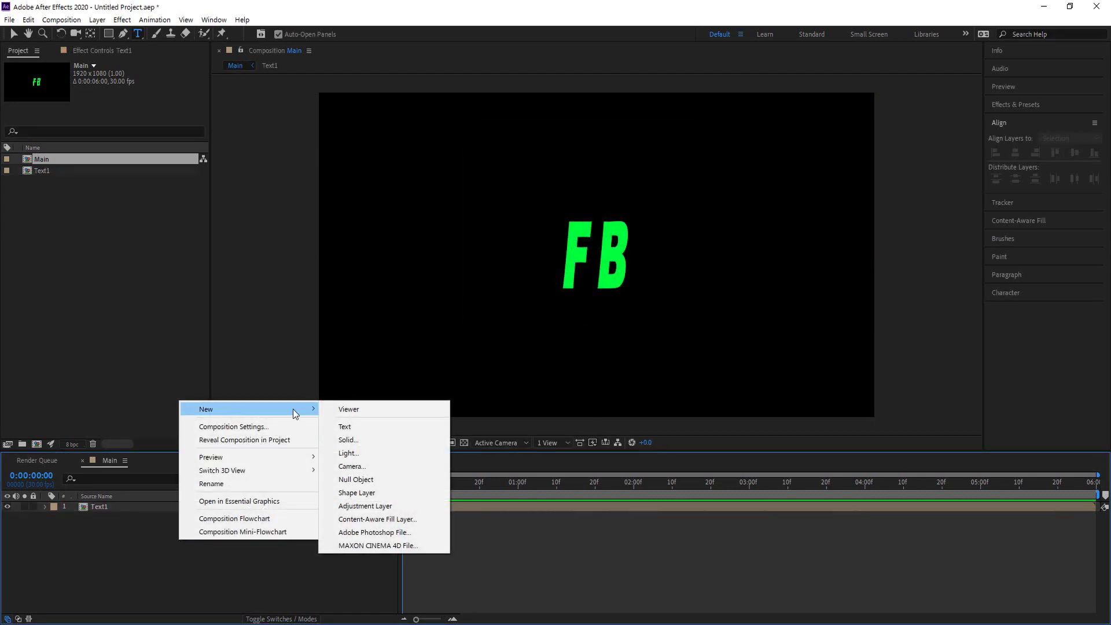
{"action": "left_click", "coordinate": [351, 443]}
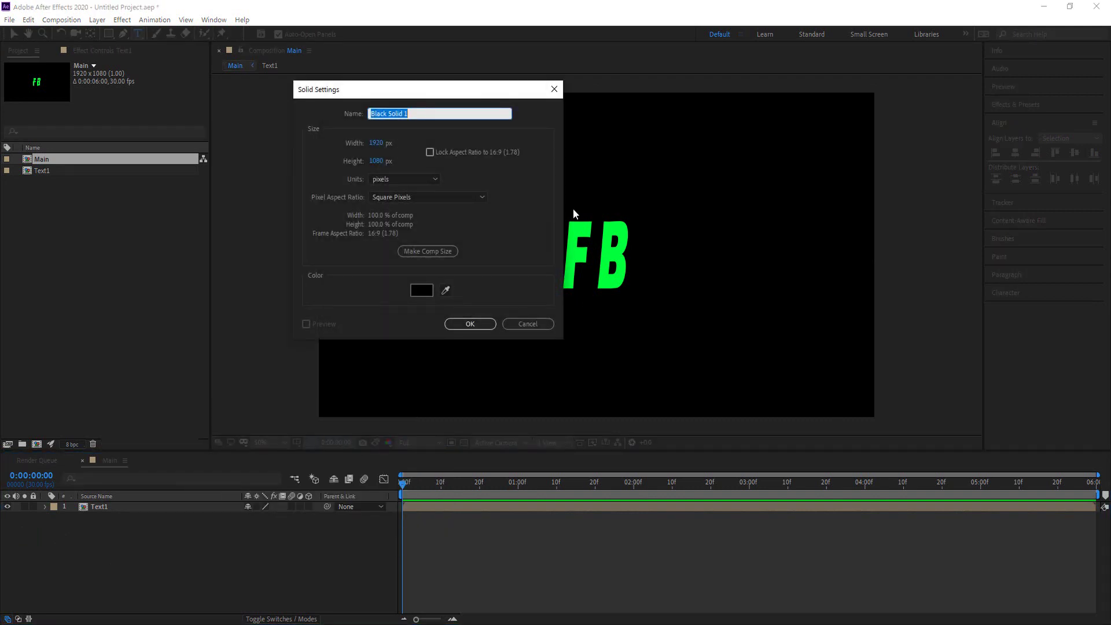
{"action": "type", "text": "BG"}
{"action": "left_click", "coordinate": [469, 324]}
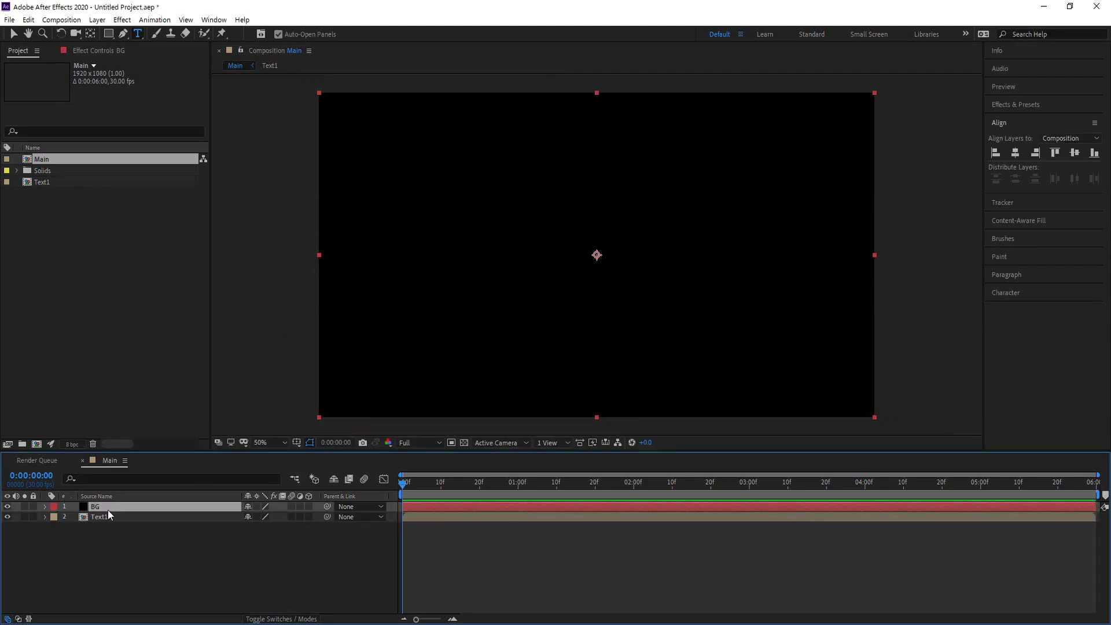
{"action": "left_click_drag", "start_coordinate": [107, 509], "coordinate": [129, 540]}
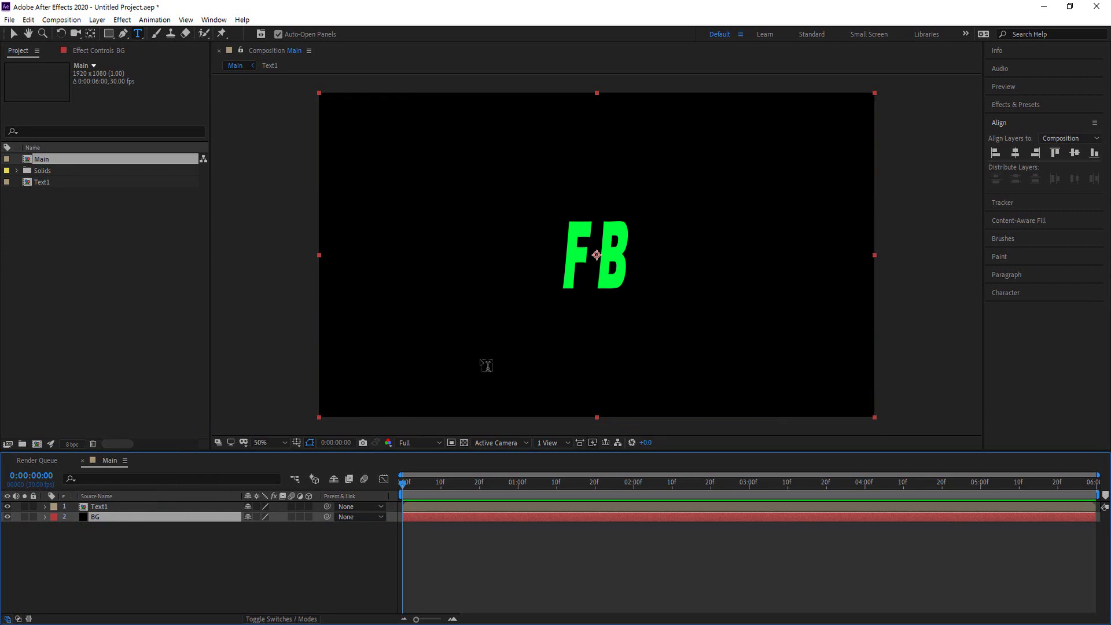
Find the Gradient Ramp effect and apply it to the BG layer
{"action": "left_click", "coordinate": [1009, 101]}
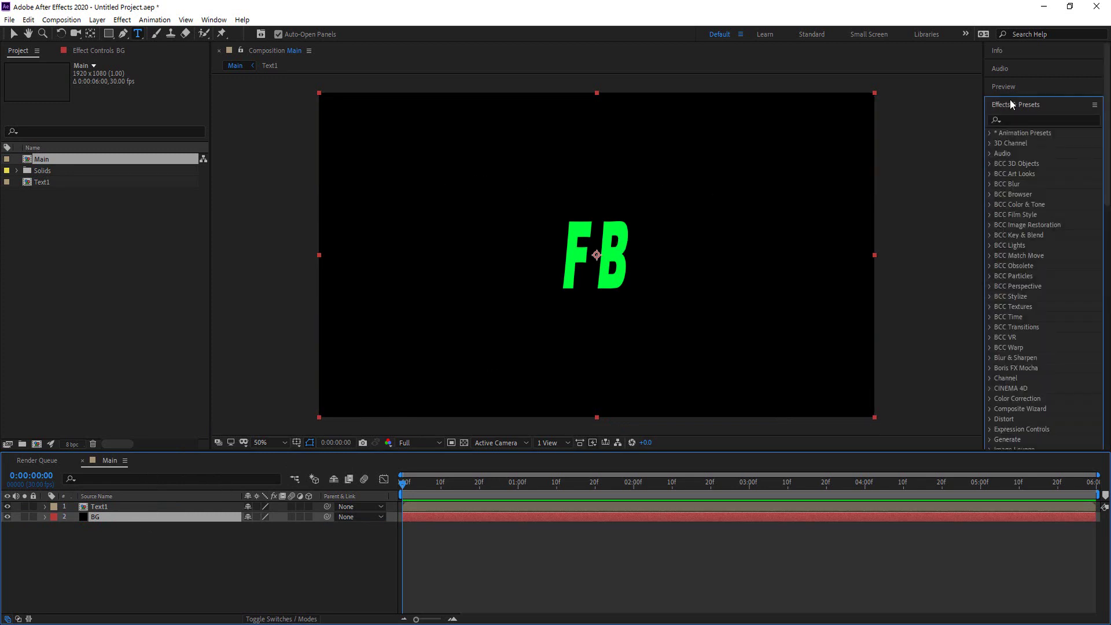
{"action": "left_click", "coordinate": [1029, 119]}
{"action": "type", "text": "ramp"}
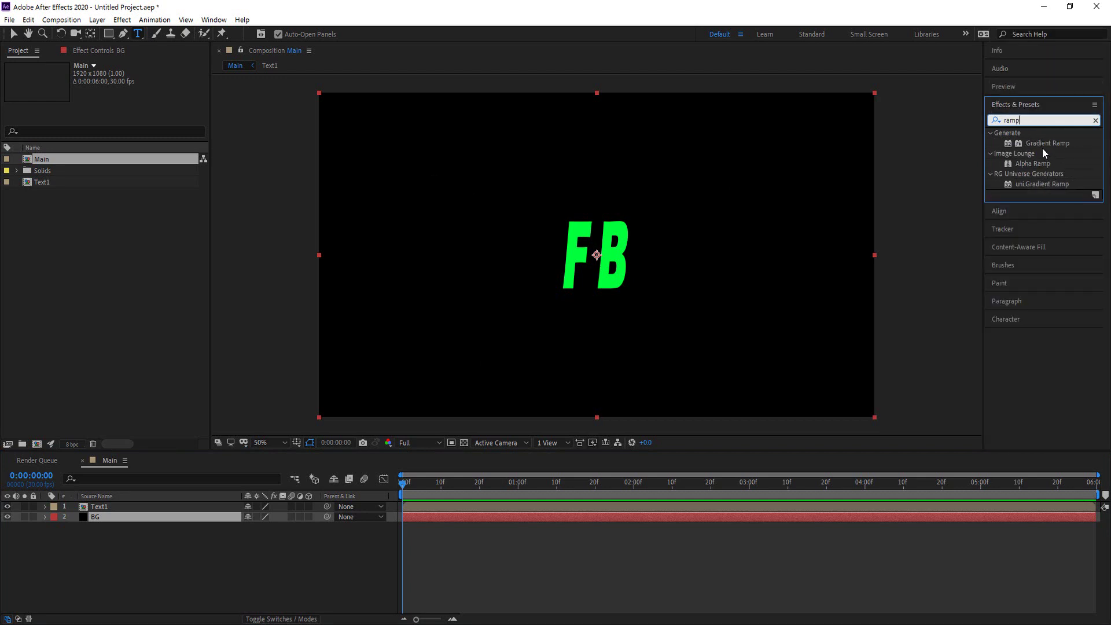
{"action": "left_click_drag", "start_coordinate": [1043, 143], "coordinate": [566, 275]}
{"action": "left_click", "coordinate": [133, 516]}
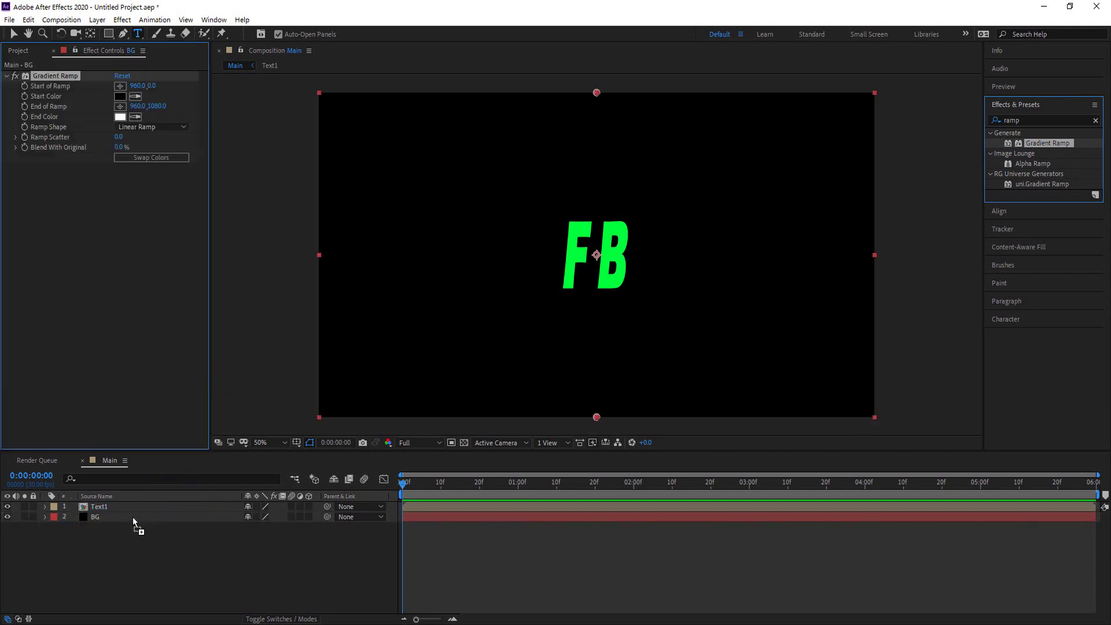
Set the Gradient Ramp's start color on the BG layer to dark green 182901
{"action": "left_click", "coordinate": [119, 96]}
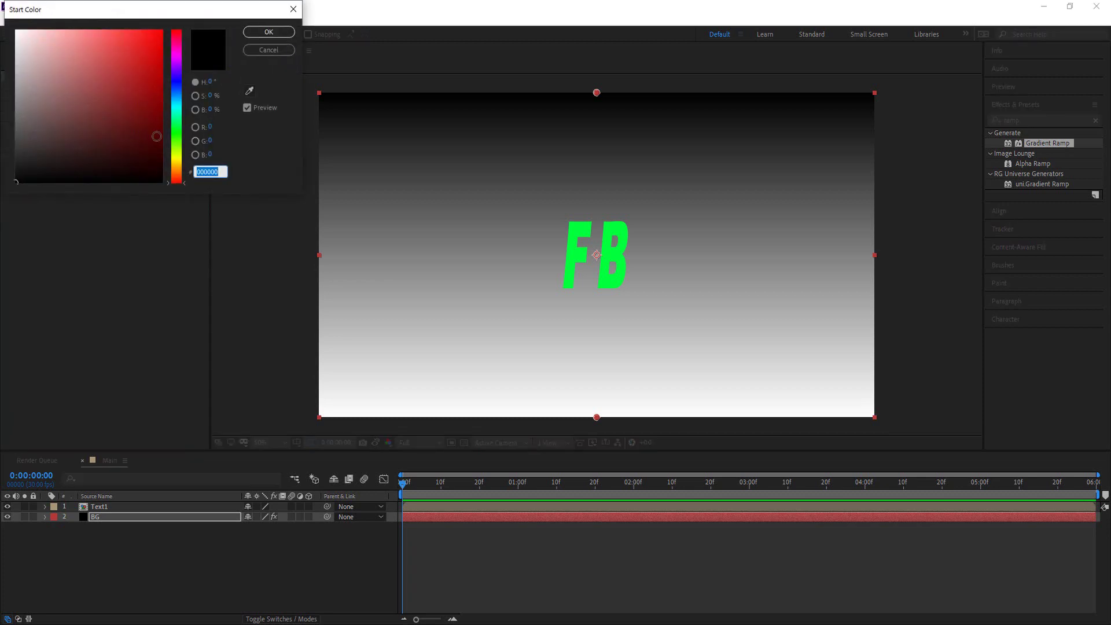
{"action": "left_click", "coordinate": [161, 151]}
{"action": "left_click", "coordinate": [177, 149]}
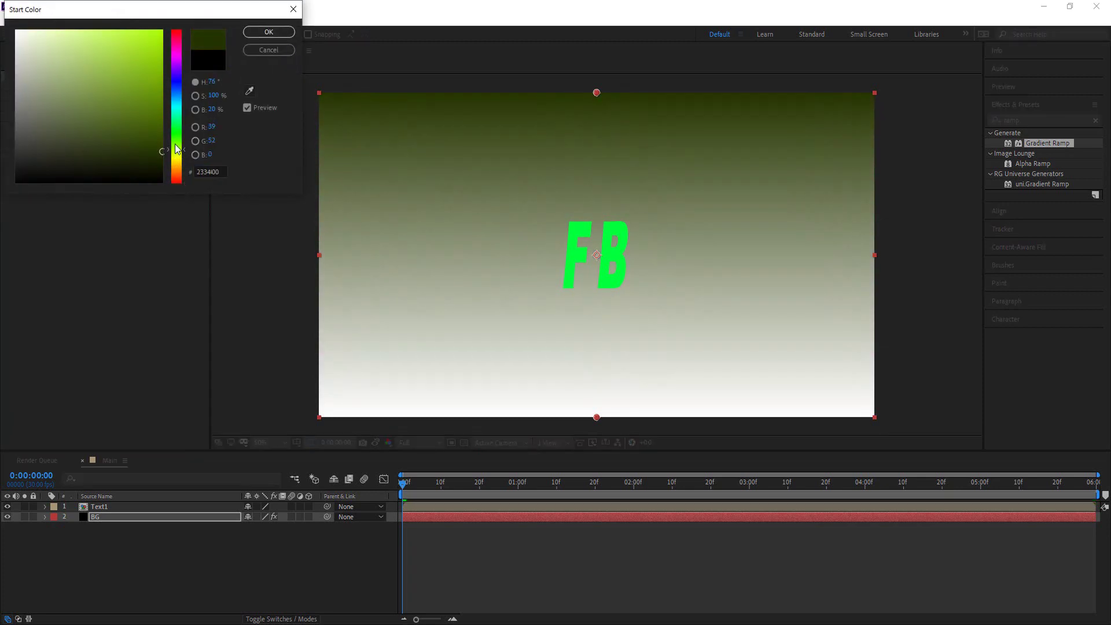
{"action": "left_click_drag", "start_coordinate": [178, 149], "coordinate": [177, 146]}
{"action": "left_click", "coordinate": [157, 158]}
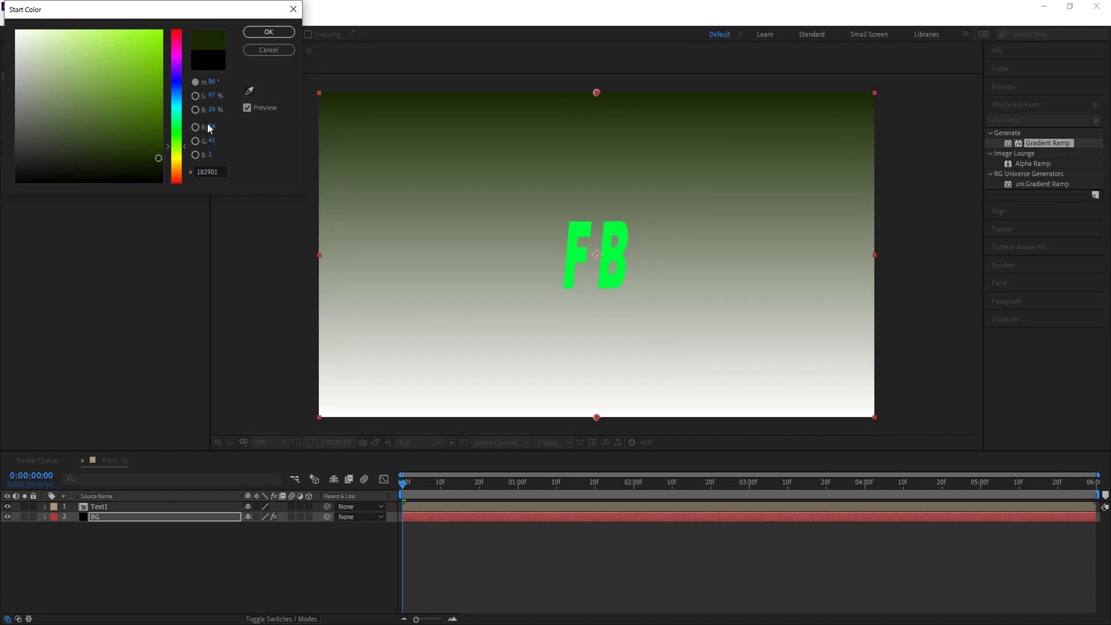
{"action": "left_click", "coordinate": [269, 32]}
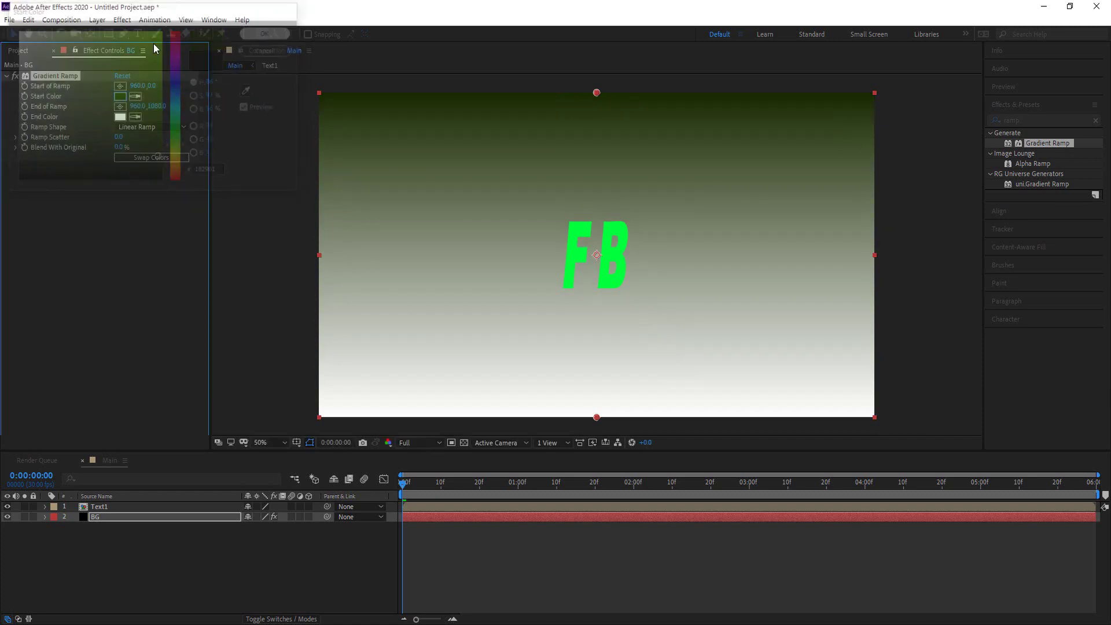
Set the Gradient Ramp's end color to the very dark green 001A0B
{"action": "left_click", "coordinate": [120, 117]}
{"action": "left_click", "coordinate": [177, 122]}
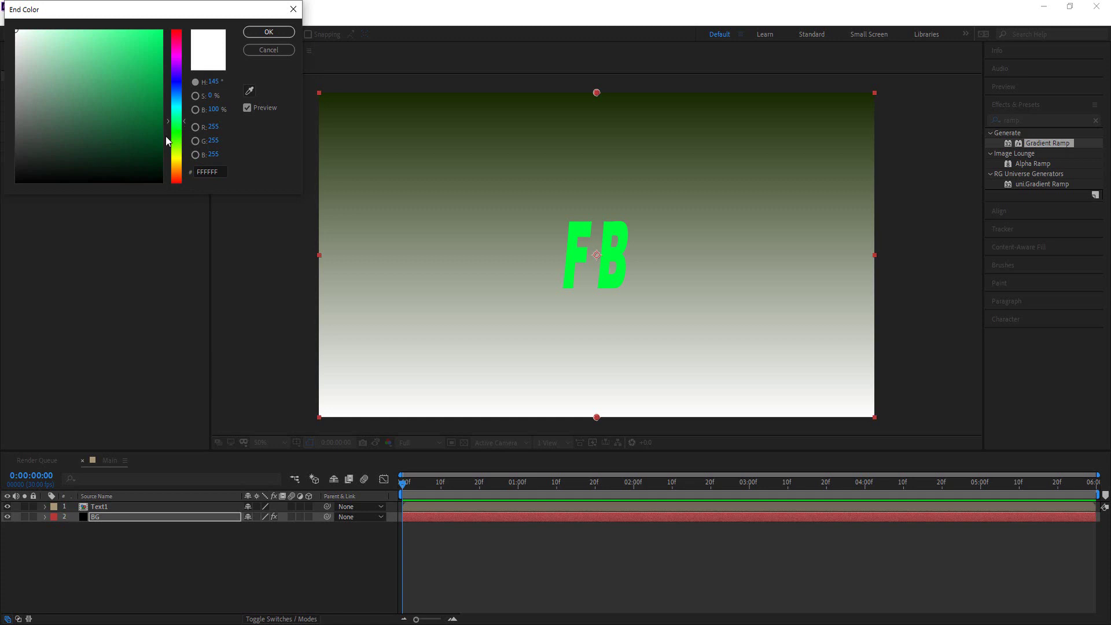
{"action": "left_click_drag", "start_coordinate": [158, 159], "coordinate": [165, 168]}
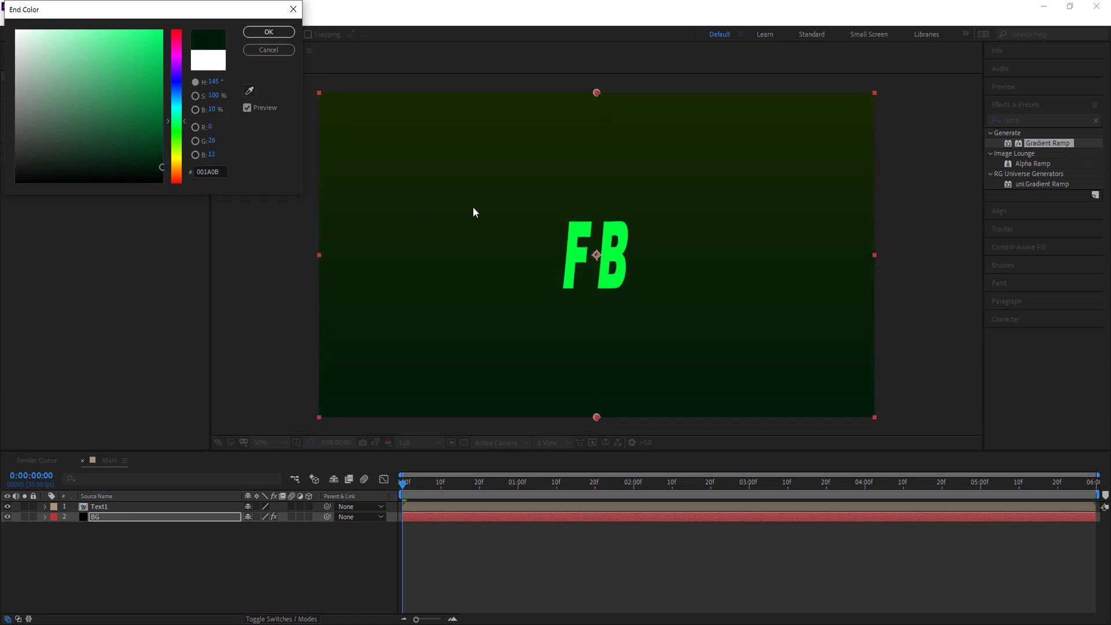
{"action": "left_click", "coordinate": [269, 32]}
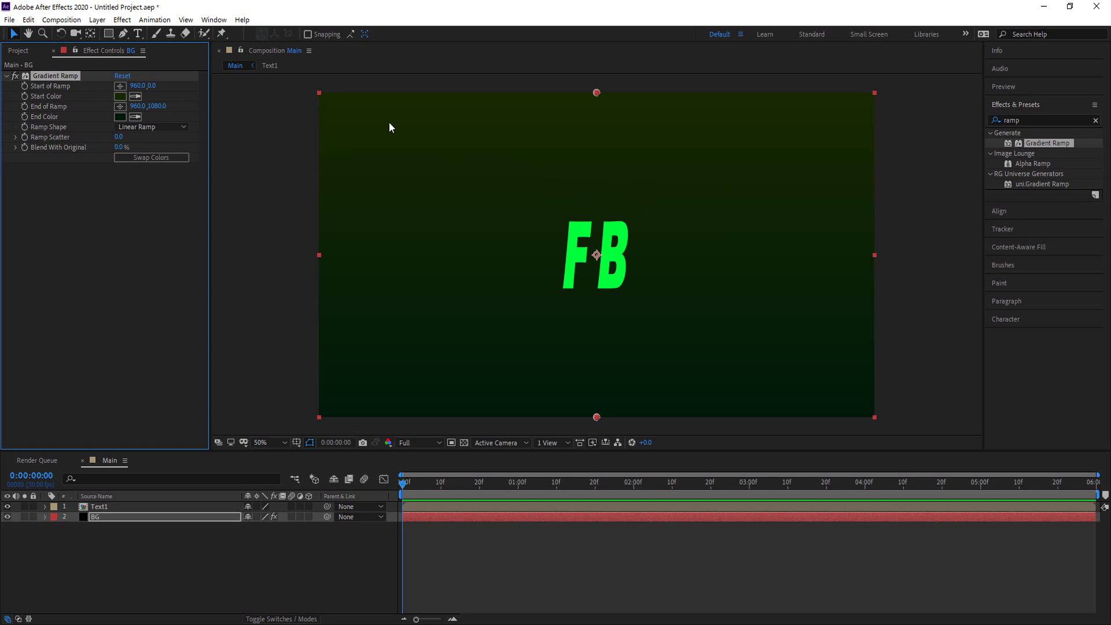
Make the gradient a Radial Ramp starting at about 958, 538 behind the text and ending below the frame at about 1018, 1368
{"action": "left_click", "coordinate": [137, 127]}
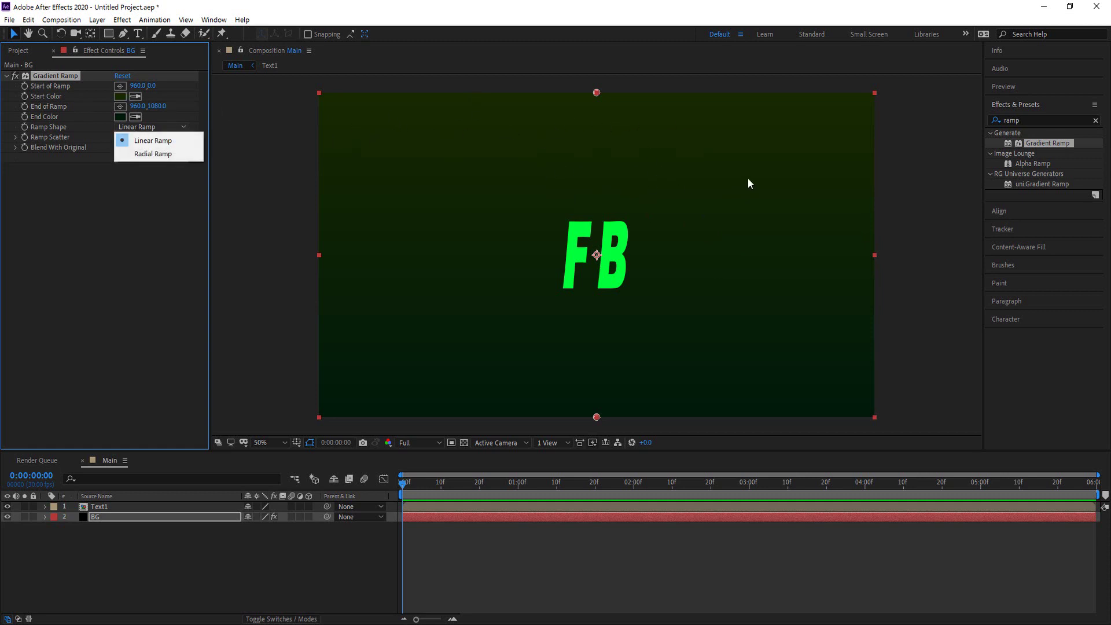
{"action": "left_click", "coordinate": [148, 154]}
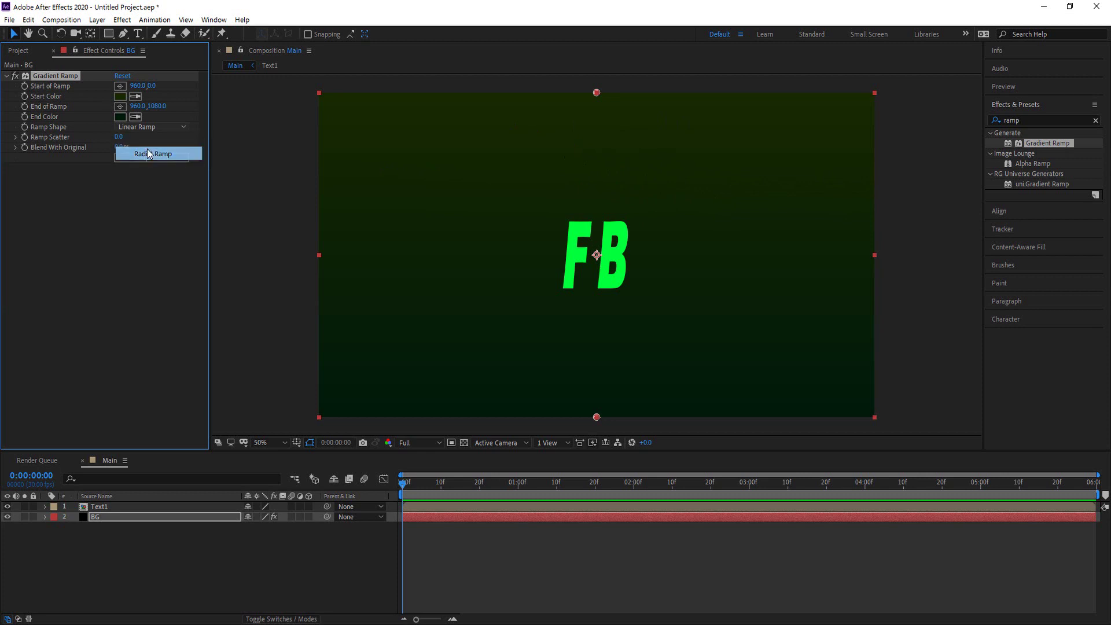
{"action": "left_click_drag", "start_coordinate": [597, 93], "coordinate": [596, 252]}
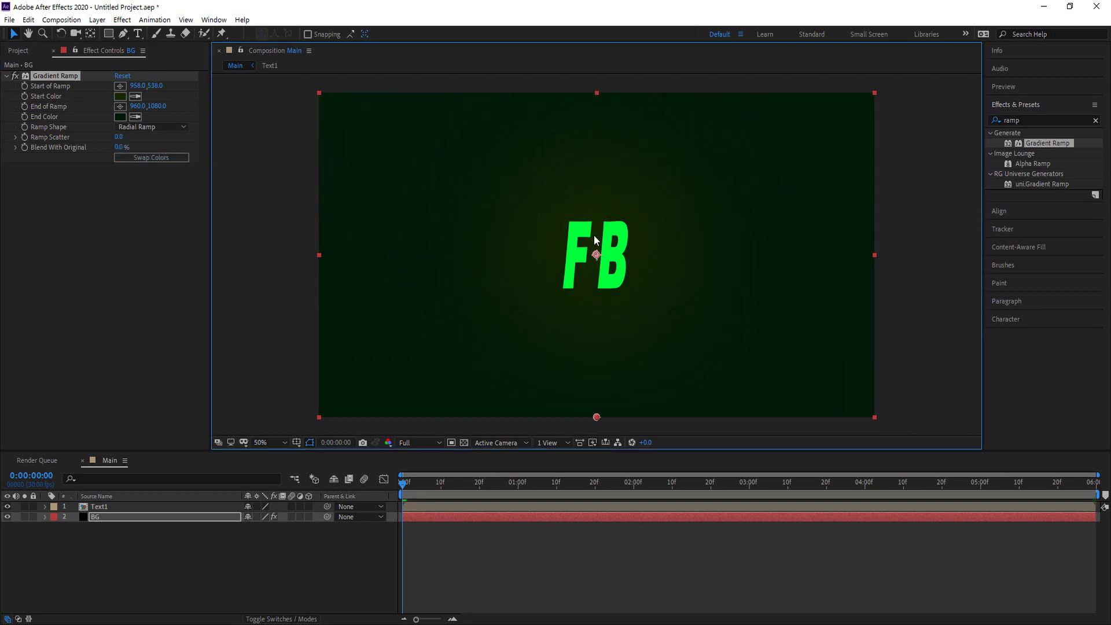
{"action": "left_click_drag", "start_coordinate": [596, 417], "coordinate": [593, 347]}
{"action": "left_click_drag", "start_coordinate": [601, 404], "coordinate": [613, 501]}
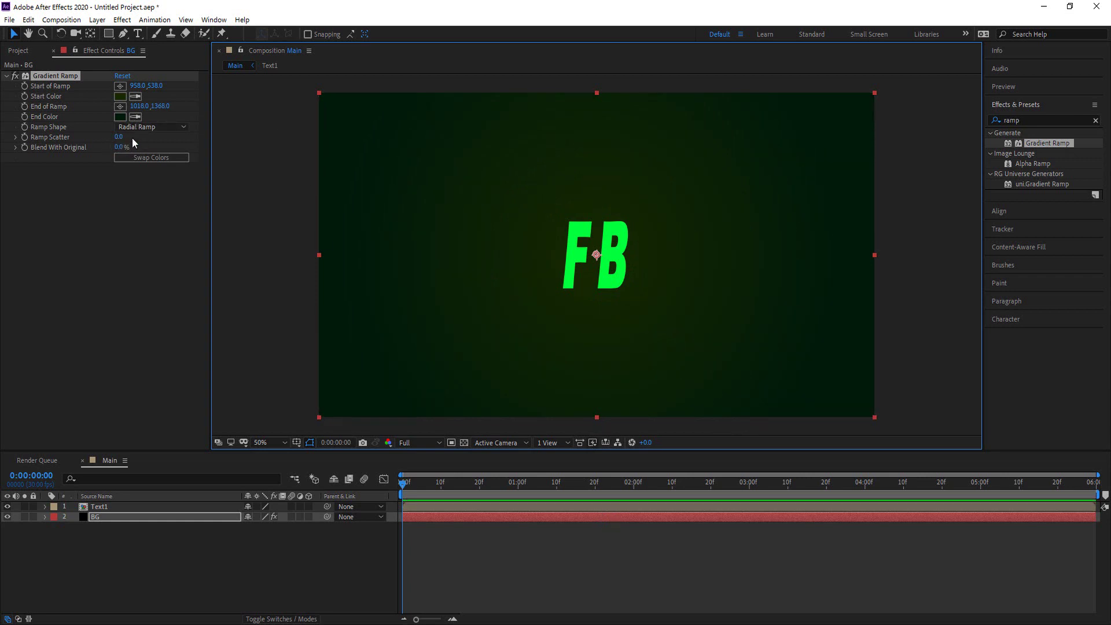
{"action": "left_click_drag", "start_coordinate": [119, 137], "coordinate": [163, 137]}
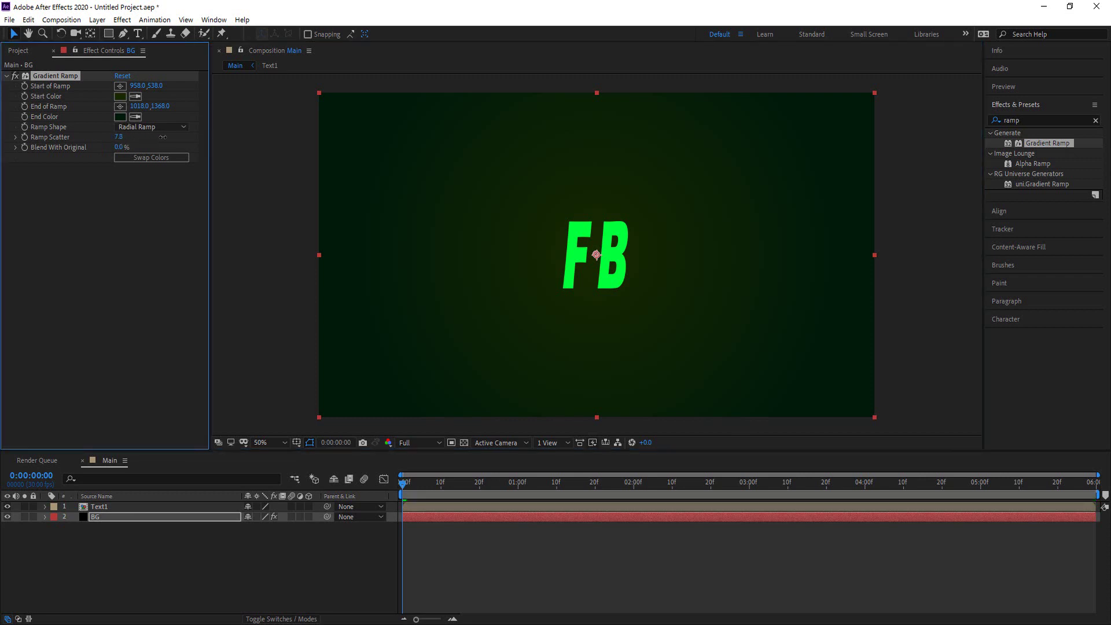
{"action": "left_click_drag", "start_coordinate": [434, 125], "coordinate": [847, 128]}
{"action": "left_click_drag", "start_coordinate": [1110, 149], "coordinate": [1110, 150]}
{"action": "left_click", "coordinate": [112, 138]}
{"action": "left_click_drag", "start_coordinate": [120, 141], "coordinate": [26, 138]}
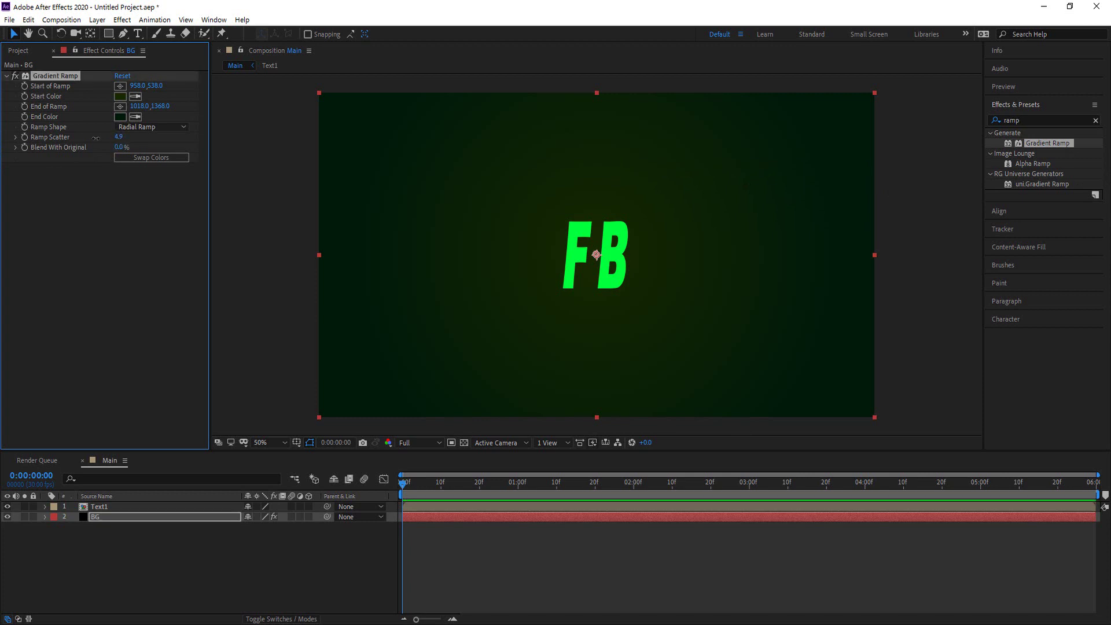
{"action": "left_click", "coordinate": [113, 193]}
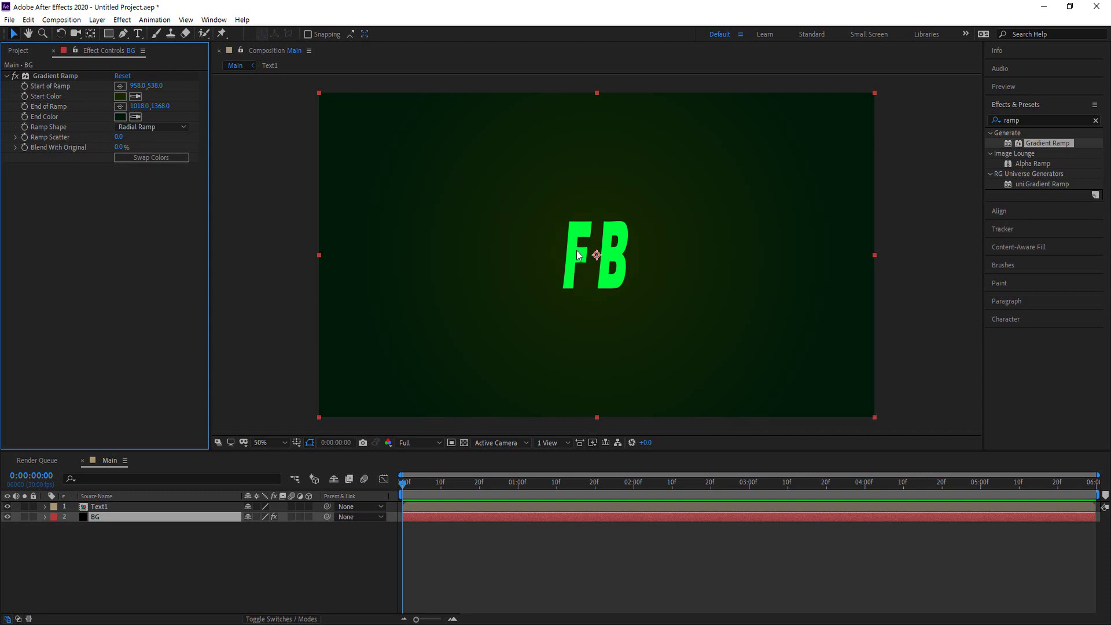
{"action": "left_click", "coordinate": [134, 549]}
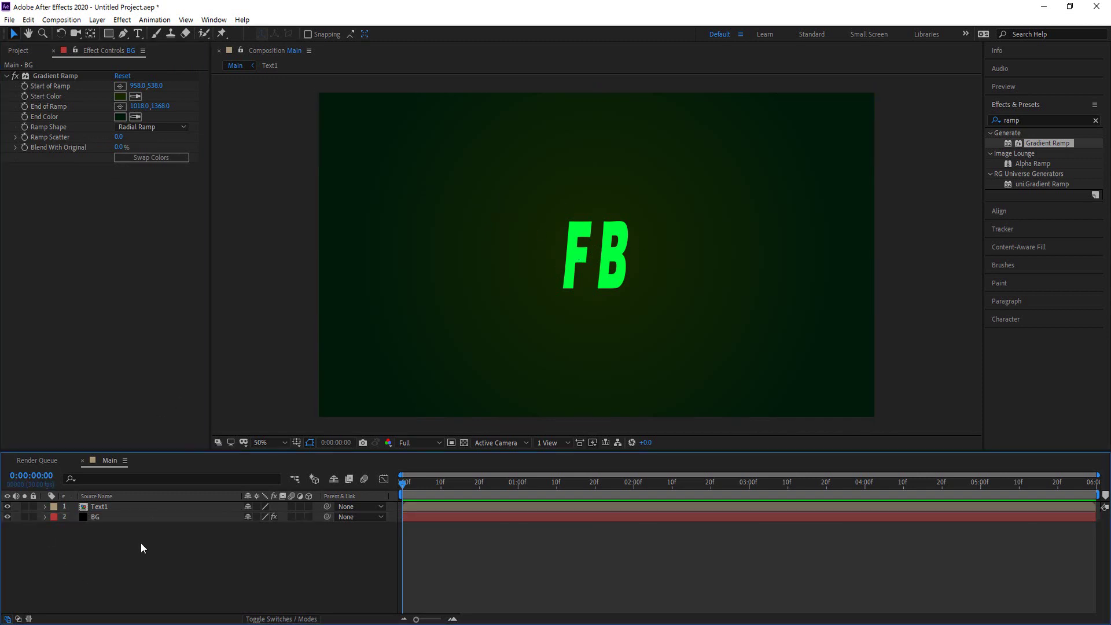
Search the effects for "card" and apply Card Wipe to the Text1 layer
{"action": "left_click", "coordinate": [140, 506]}
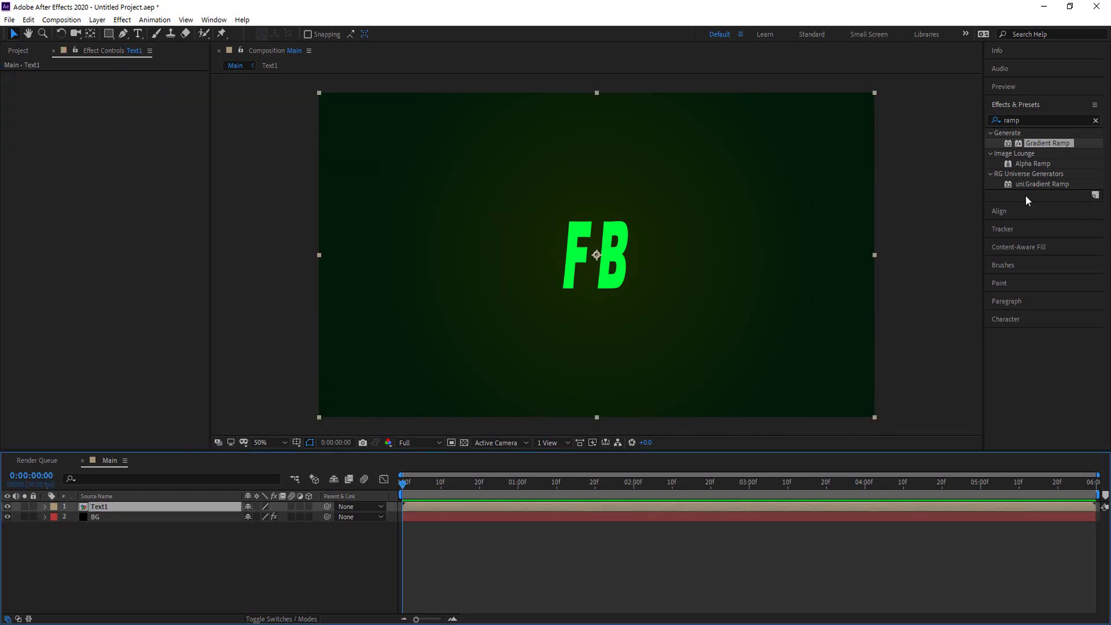
{"action": "left_click", "coordinate": [1038, 123]}
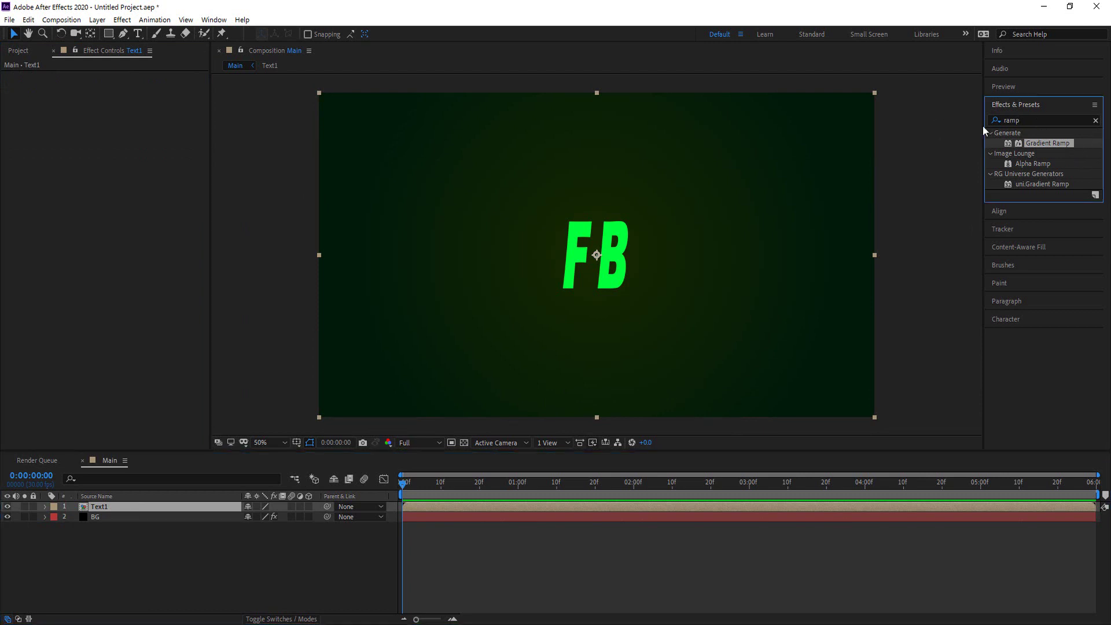
{"action": "left_click", "coordinate": [1034, 120]}
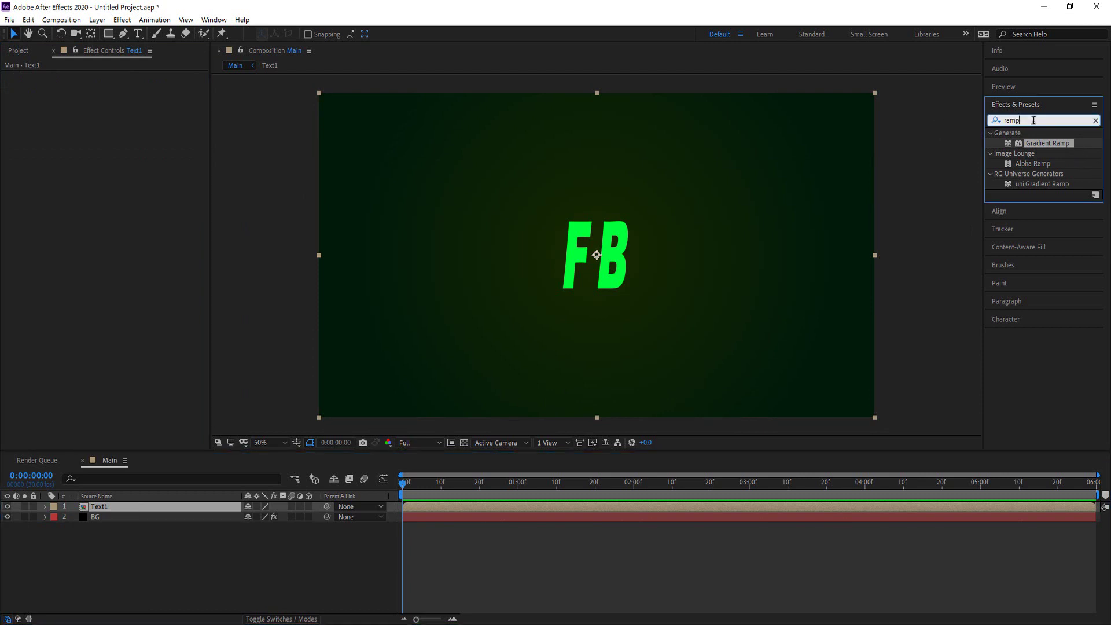
{"action": "key", "text": "BackSpace"}
{"action": "key", "text": "BackSpace"}
{"action": "key", "text": "BackSpace"}
{"action": "key", "text": "BackSpace"}
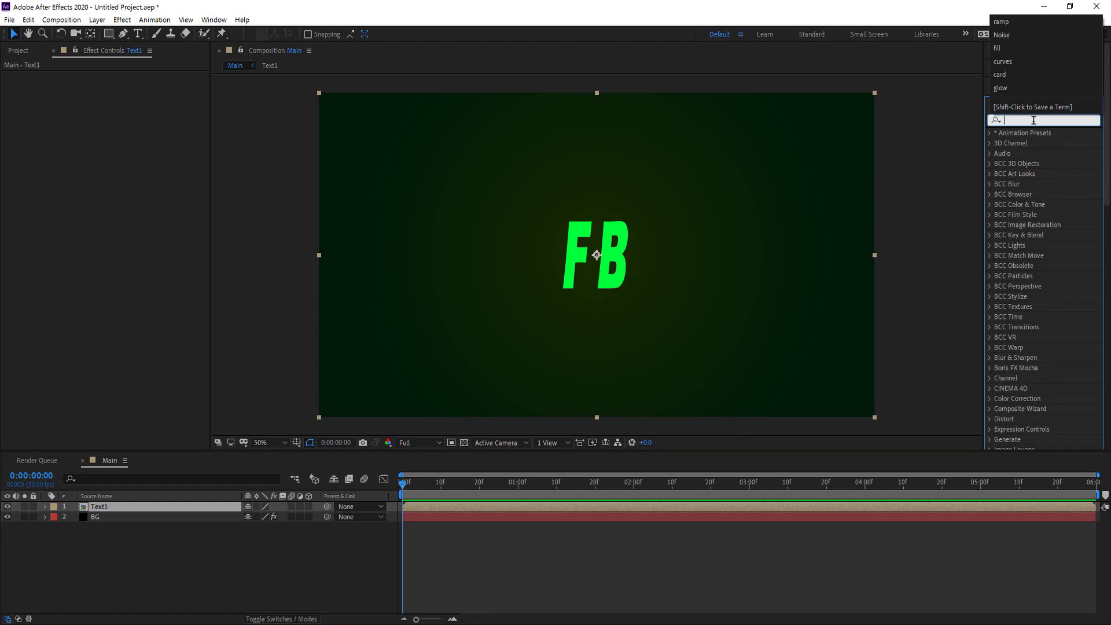
{"action": "type", "text": "card"}
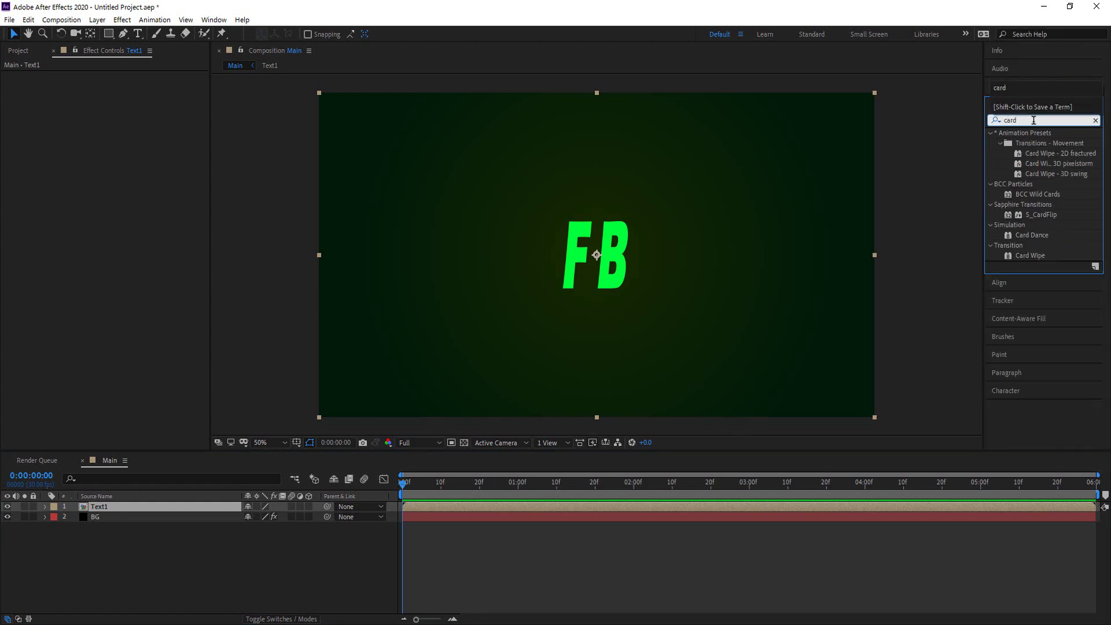
{"action": "left_click_drag", "start_coordinate": [1030, 257], "coordinate": [97, 510]}
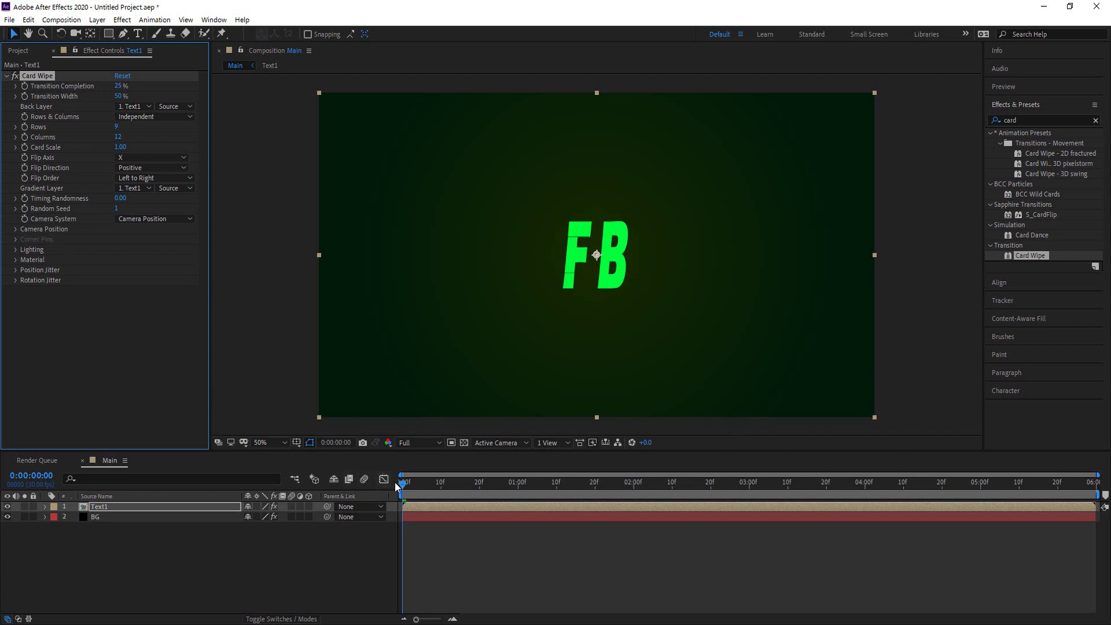
Keyframe Card Wipe's Transition Completion from 0% at 0:00:00:00 to 100% at 0:00:03:00
{"action": "left_click_drag", "start_coordinate": [403, 485], "coordinate": [320, 497]}
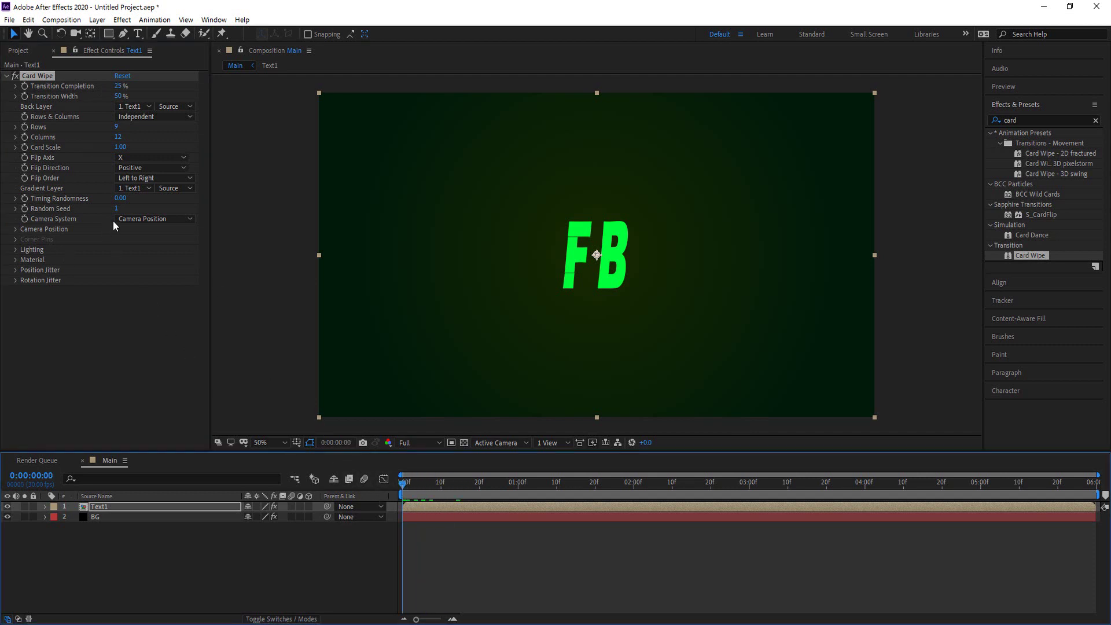
{"action": "left_click", "coordinate": [26, 87]}
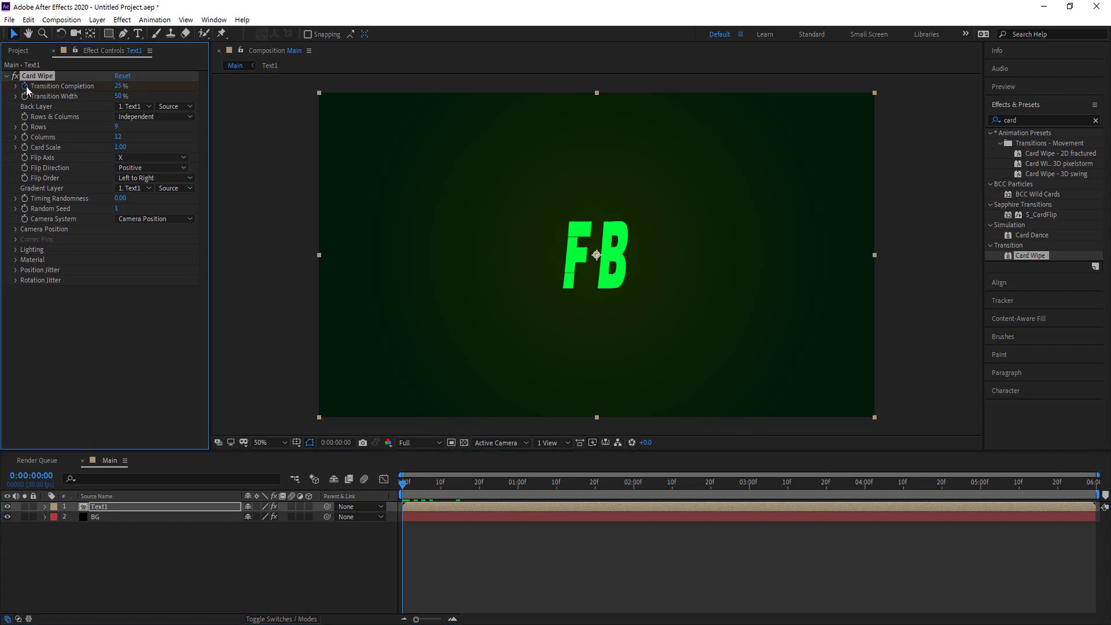
{"action": "left_click", "coordinate": [120, 87]}
{"action": "type", "text": "0"}
{"action": "key", "text": "Return"}
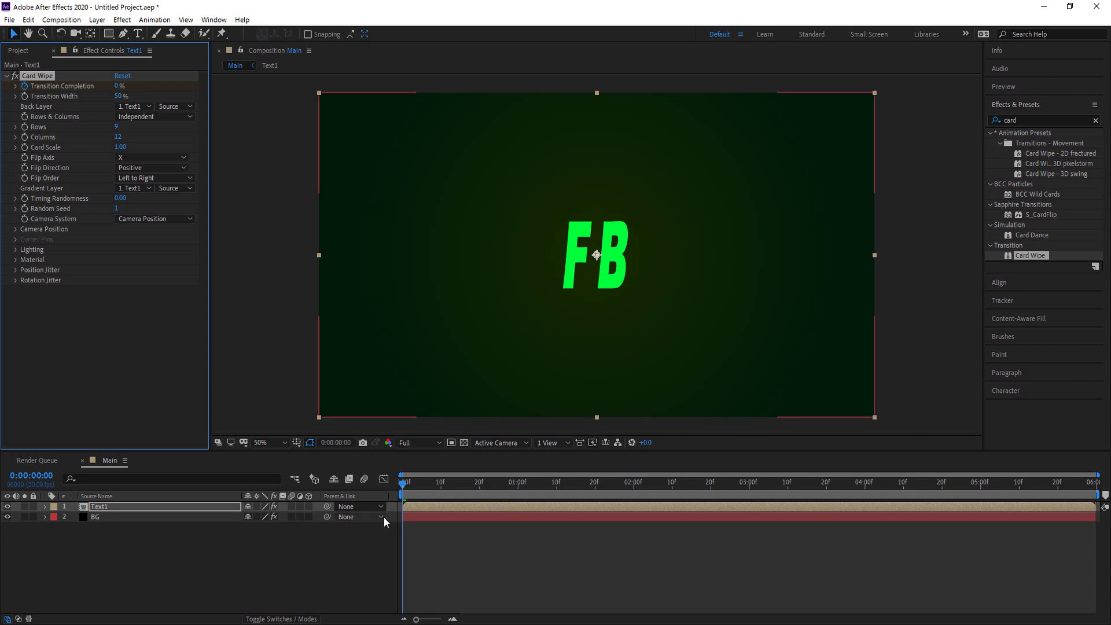
{"action": "left_click_drag", "start_coordinate": [403, 484], "coordinate": [748, 504]}
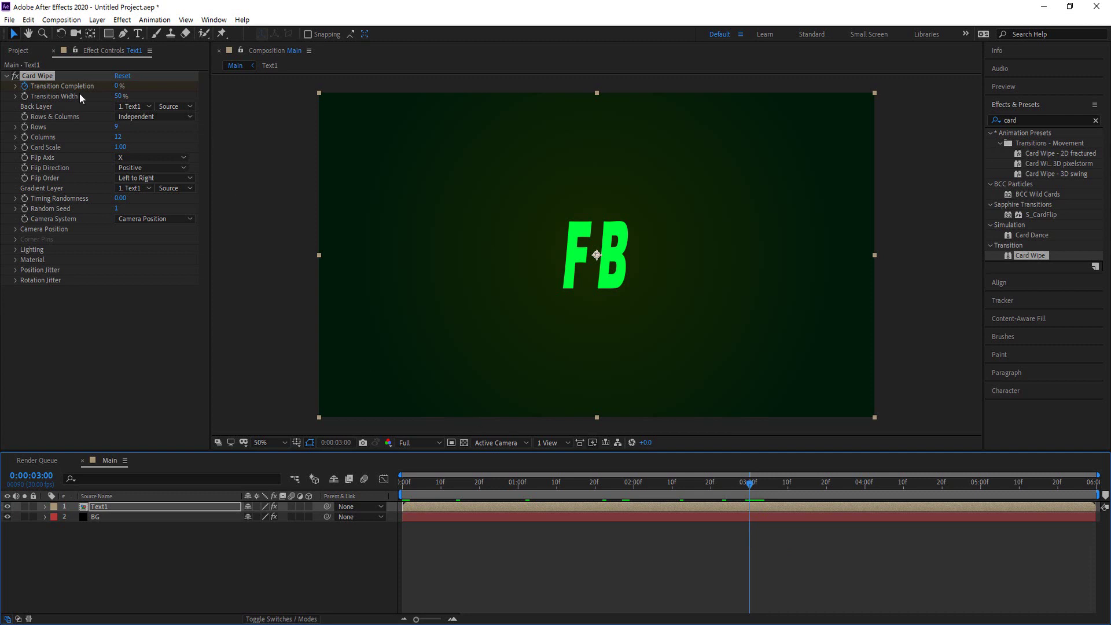
{"action": "left_click_drag", "start_coordinate": [118, 87], "coordinate": [180, 88]}
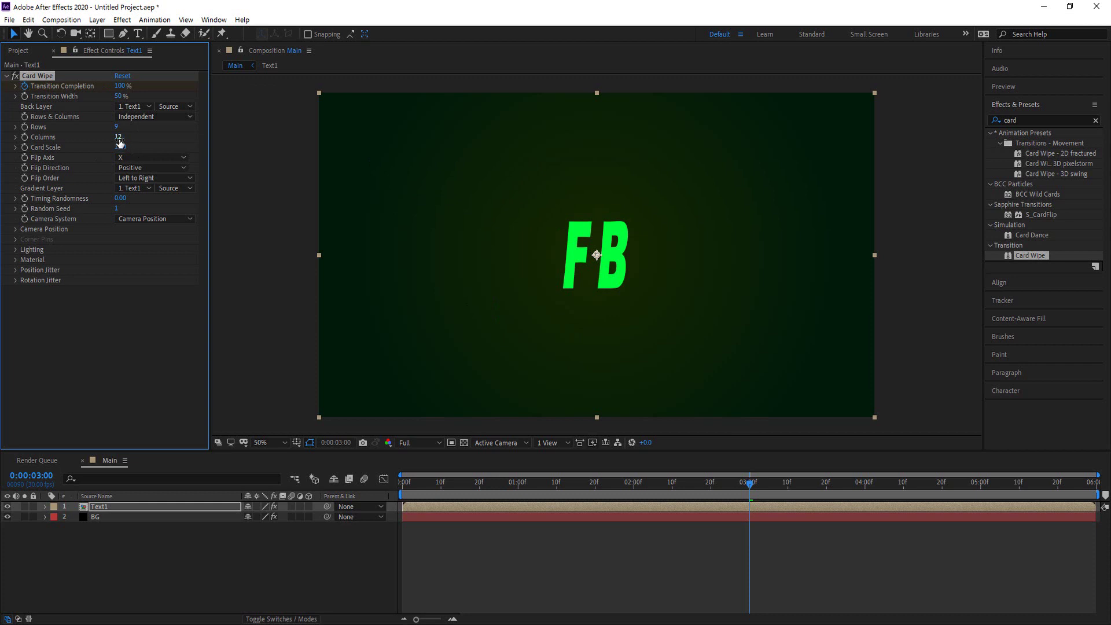
Set Card Wipe to 24 rows, 56 columns and a Timing Randomness of 0.70, and preview the transition
{"action": "left_click_drag", "start_coordinate": [116, 131], "coordinate": [124, 133]}
{"action": "left_click_drag", "start_coordinate": [122, 134], "coordinate": [133, 136]}
{"action": "left_click", "coordinate": [119, 198]}
{"action": "type", "text": "0.7"}
{"action": "left_click", "coordinate": [137, 350]}
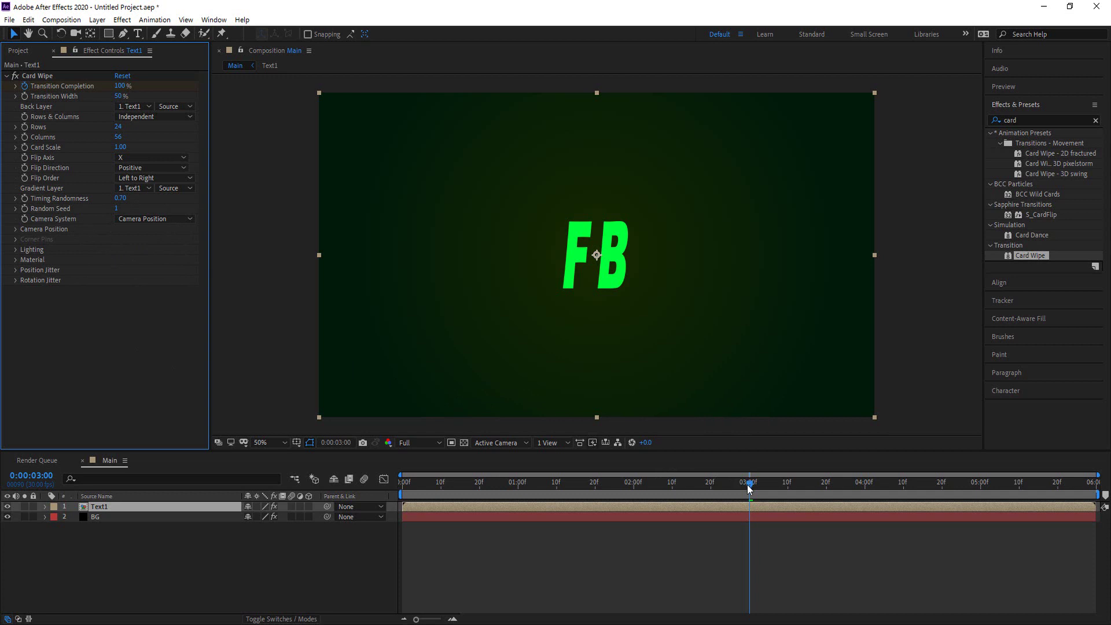
{"action": "mouse_move", "coordinate": [749, 507]}
{"action": "left_mouse_down"}
{"action": "mouse_move", "coordinate": [471, 508]}
{"action": "mouse_move", "coordinate": [379, 497]}
{"action": "mouse_move", "coordinate": [745, 512]}
{"action": "left_mouse_up"}
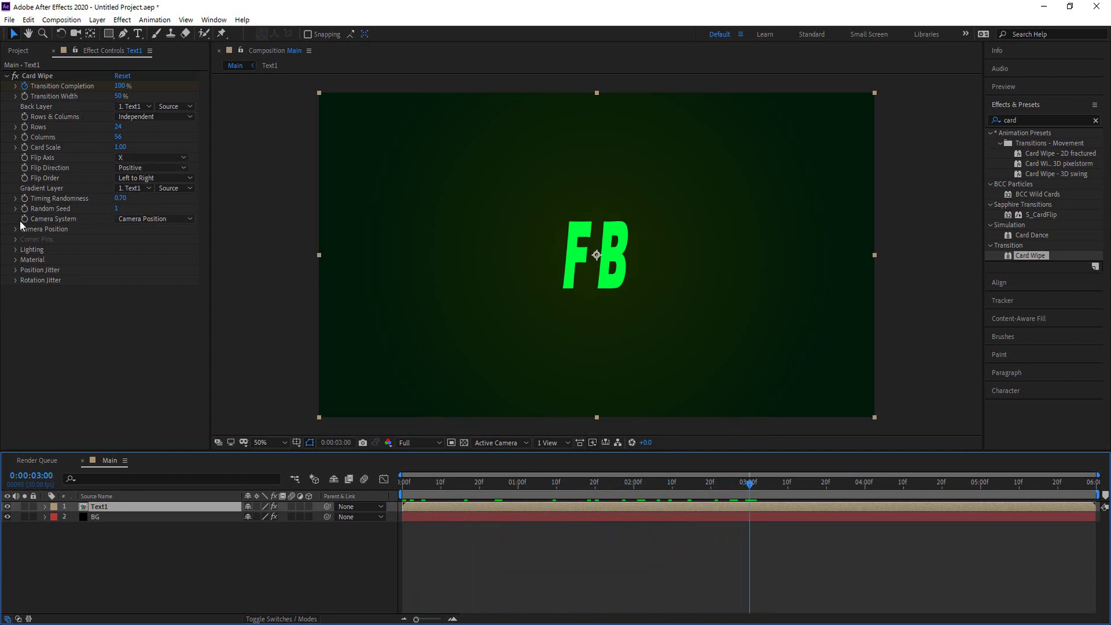
Keyframe Card Wipe's Z Jitter Amount from 0 at 0:00:00:00 to about 13.51 at 0:00:01:15
{"action": "left_click", "coordinate": [16, 270]}
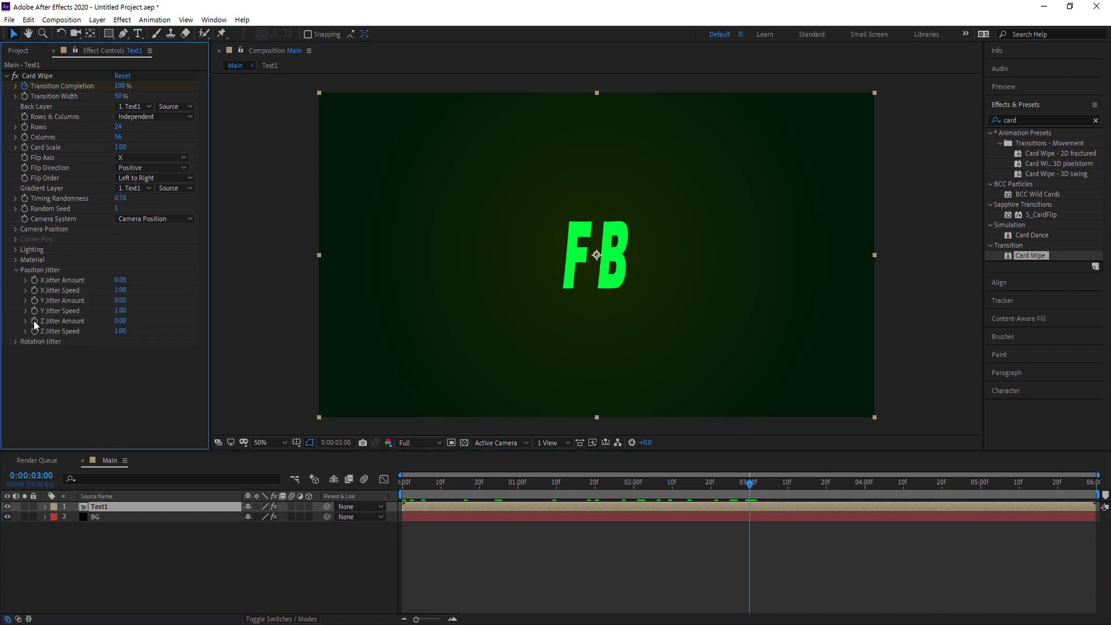
{"action": "left_click", "coordinate": [33, 321]}
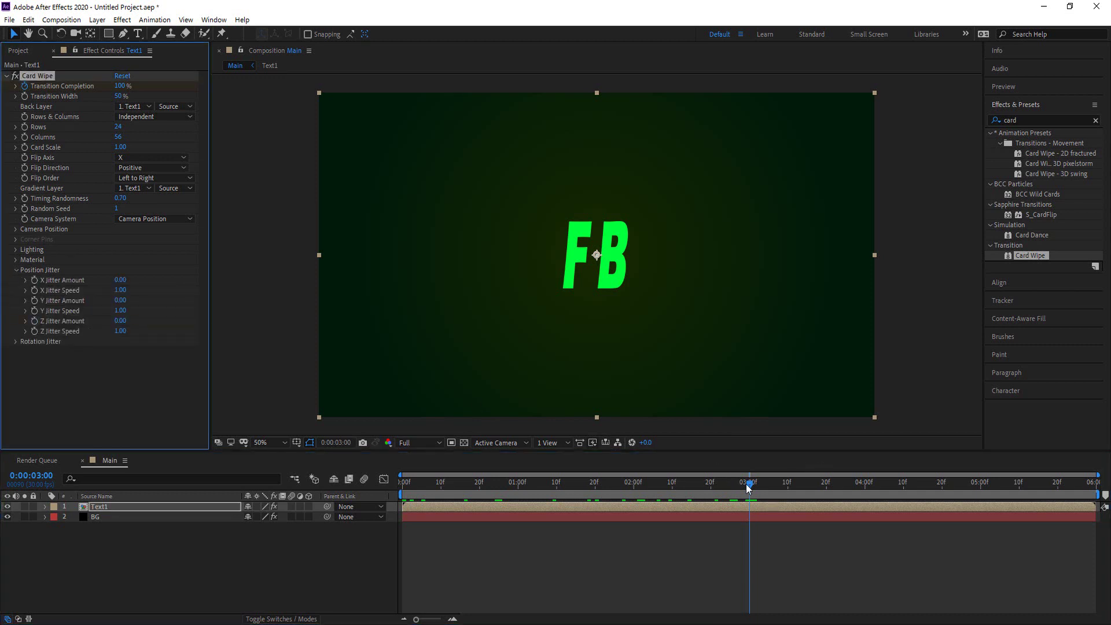
{"action": "left_click_drag", "start_coordinate": [748, 488], "coordinate": [334, 515]}
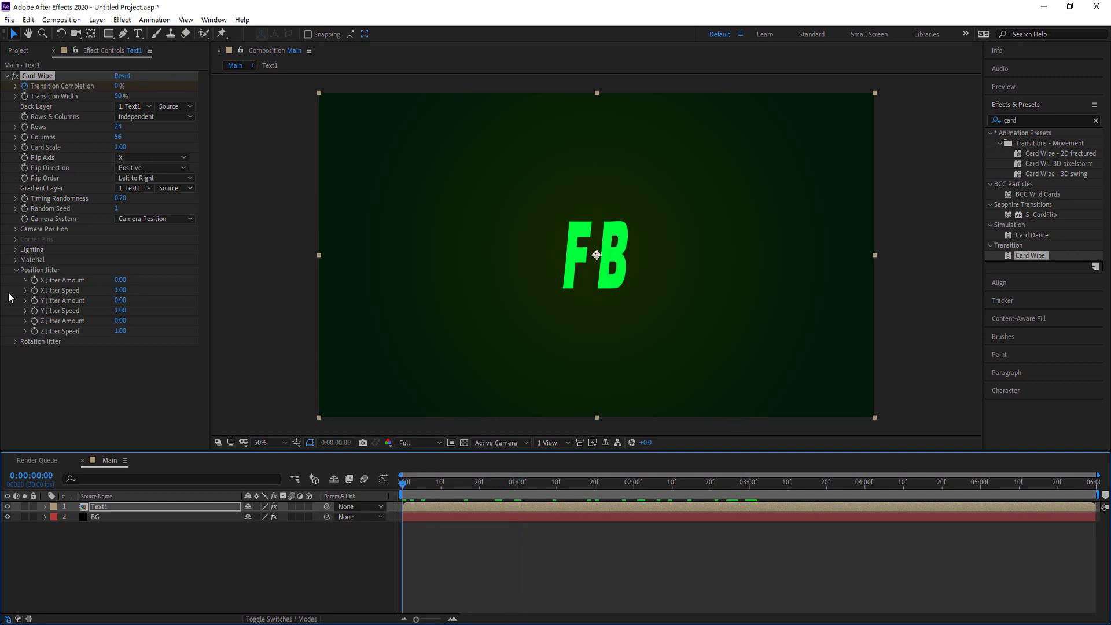
{"action": "left_click", "coordinate": [34, 321]}
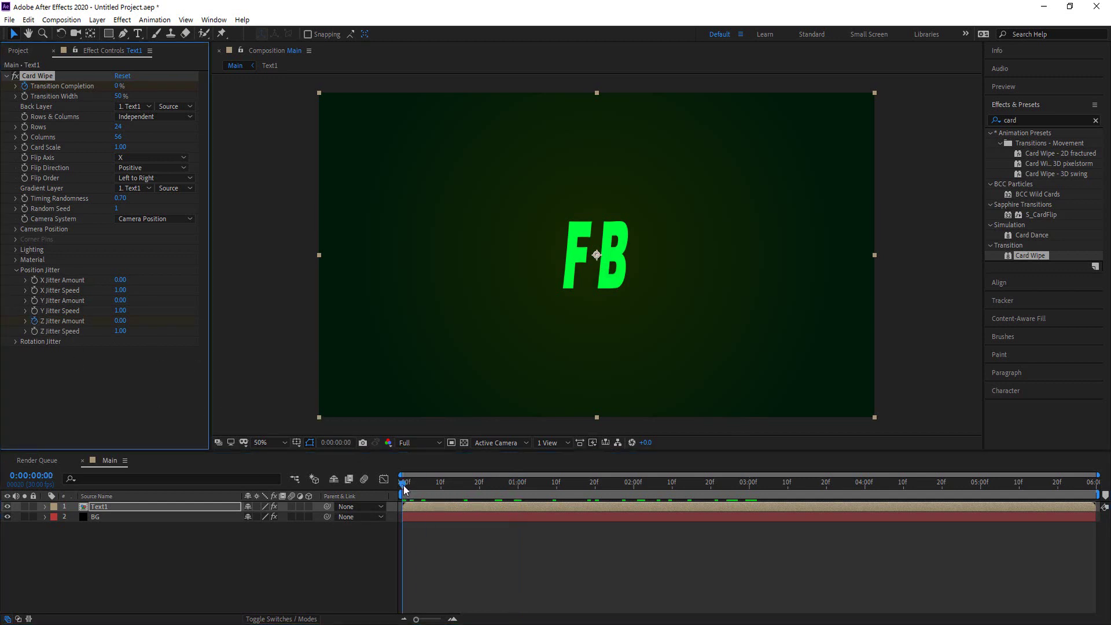
{"action": "left_click", "coordinate": [405, 490]}
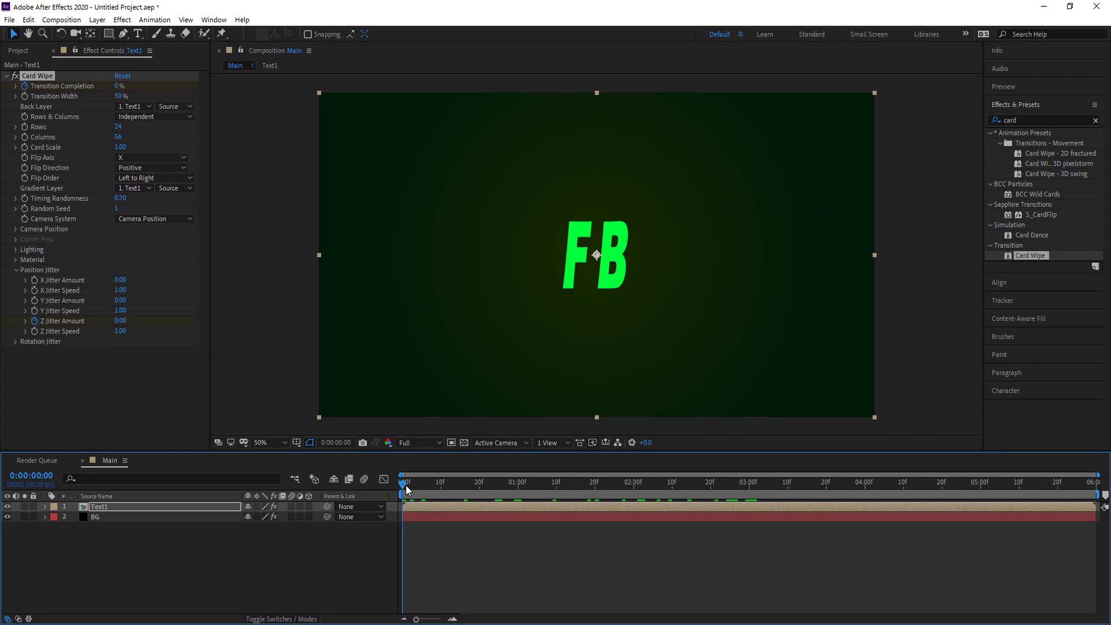
{"action": "left_click_drag", "start_coordinate": [405, 490], "coordinate": [577, 493]}
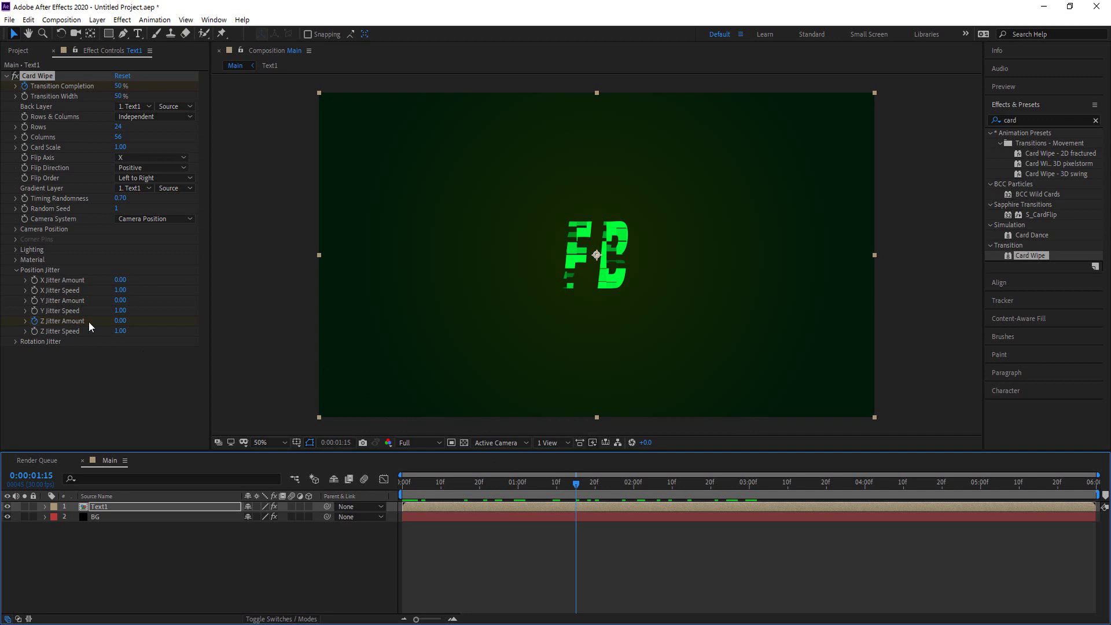
{"action": "left_click_drag", "start_coordinate": [140, 318], "coordinate": [478, 317]}
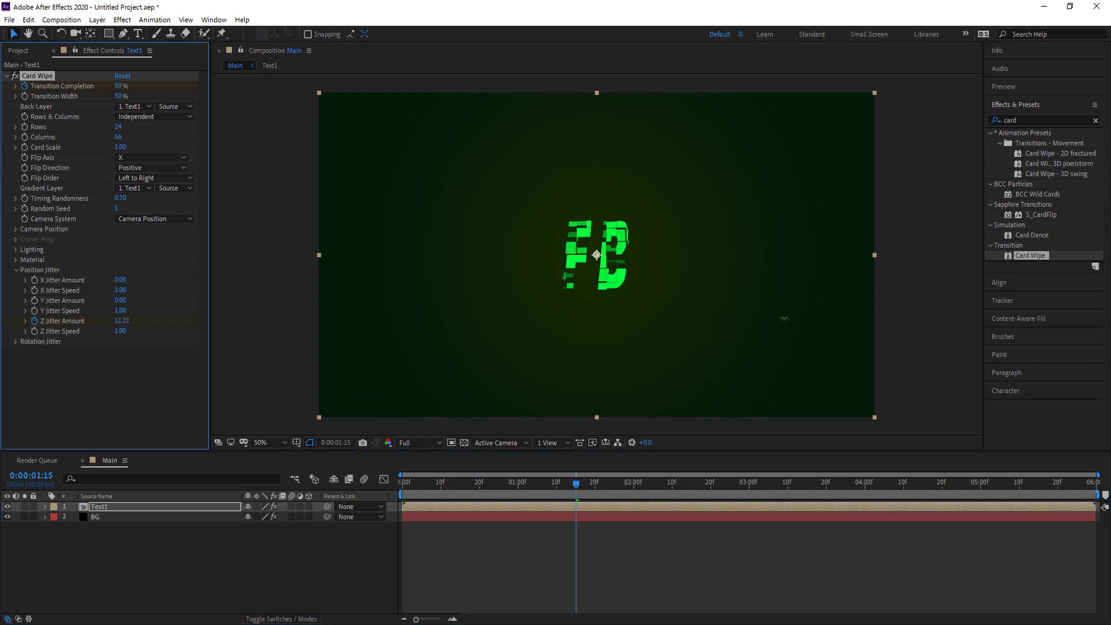
{"action": "left_click_drag", "start_coordinate": [784, 318], "coordinate": [868, 324]}
Bring Card Wipe's Z Jitter Amount back to 0 at 0:00:03:00 and preview the jittered transition from the start
{"action": "left_click_drag", "start_coordinate": [576, 486], "coordinate": [750, 489]}
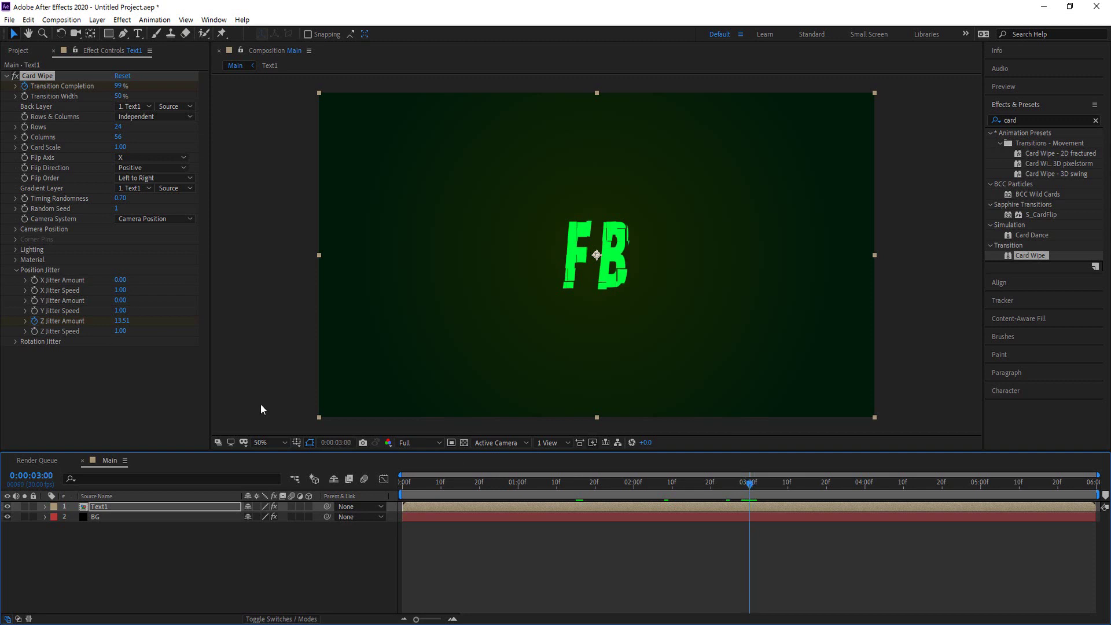
{"action": "left_click_drag", "start_coordinate": [121, 320], "coordinate": [2, 334]}
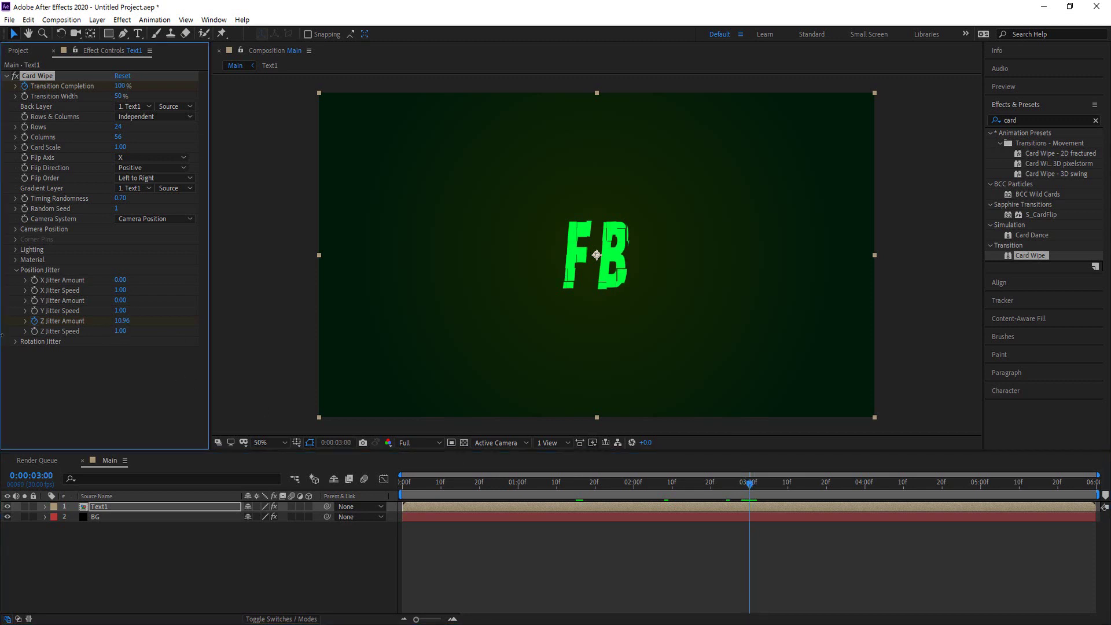
{"action": "left_click", "coordinate": [122, 321]}
{"action": "type", "text": "0"}
{"action": "left_click_drag", "start_coordinate": [751, 490], "coordinate": [380, 516]}
{"action": "key", "text": "space"}
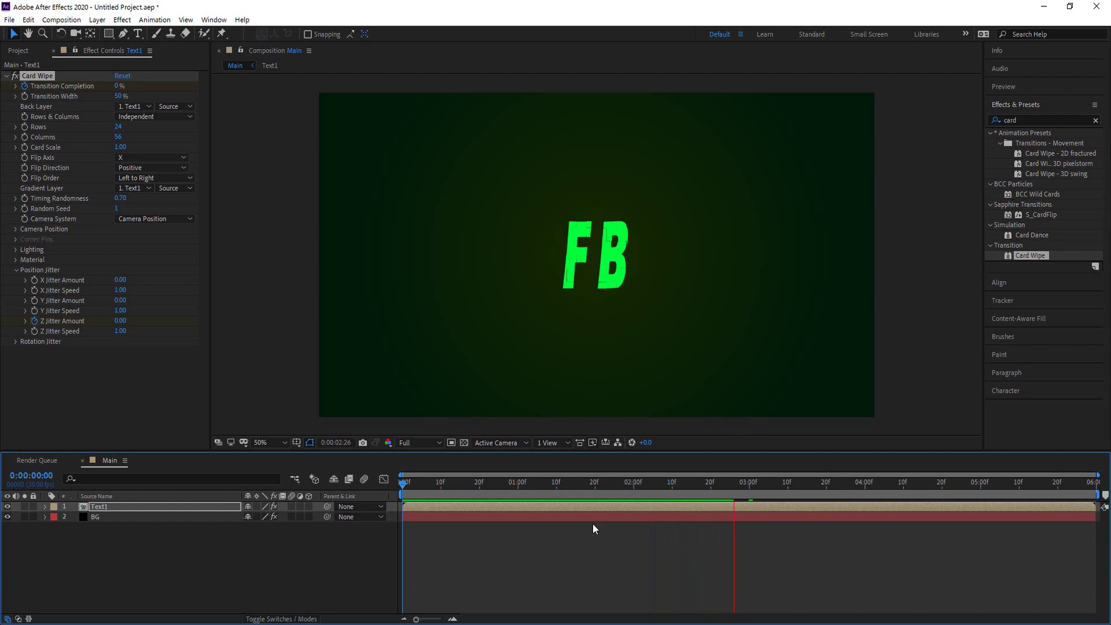
{"action": "left_click", "coordinate": [748, 483]}
{"action": "left_click_drag", "start_coordinate": [749, 490], "coordinate": [456, 538]}
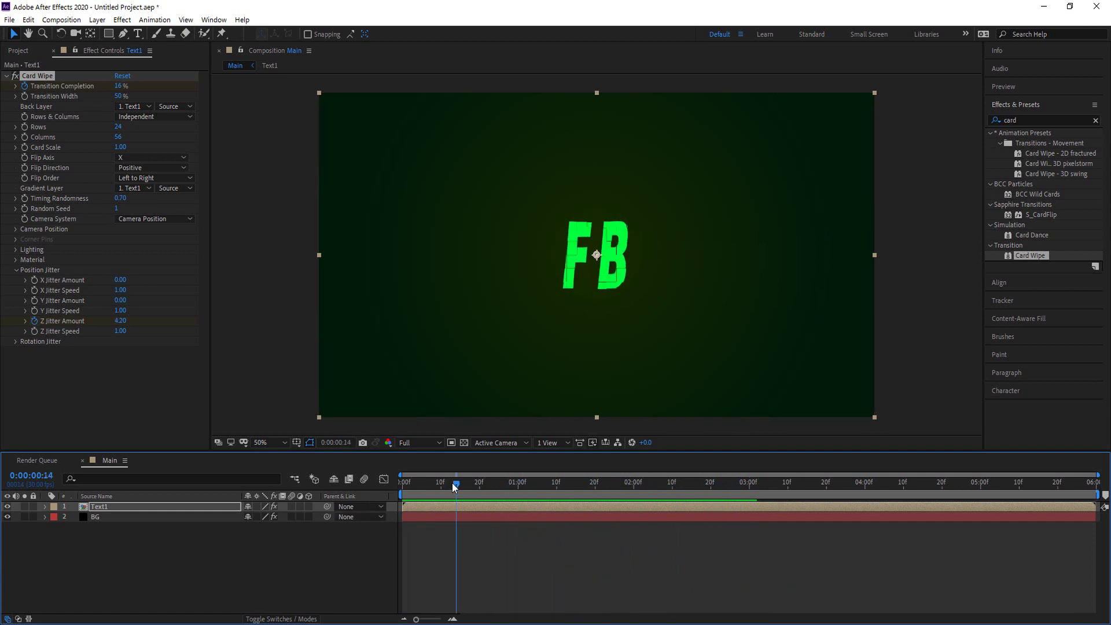
{"action": "left_click_drag", "start_coordinate": [453, 483], "coordinate": [310, 506]}
Add a new text layer reading "DESIGNZ" to the Main composition
{"action": "right_click", "coordinate": [131, 547]}
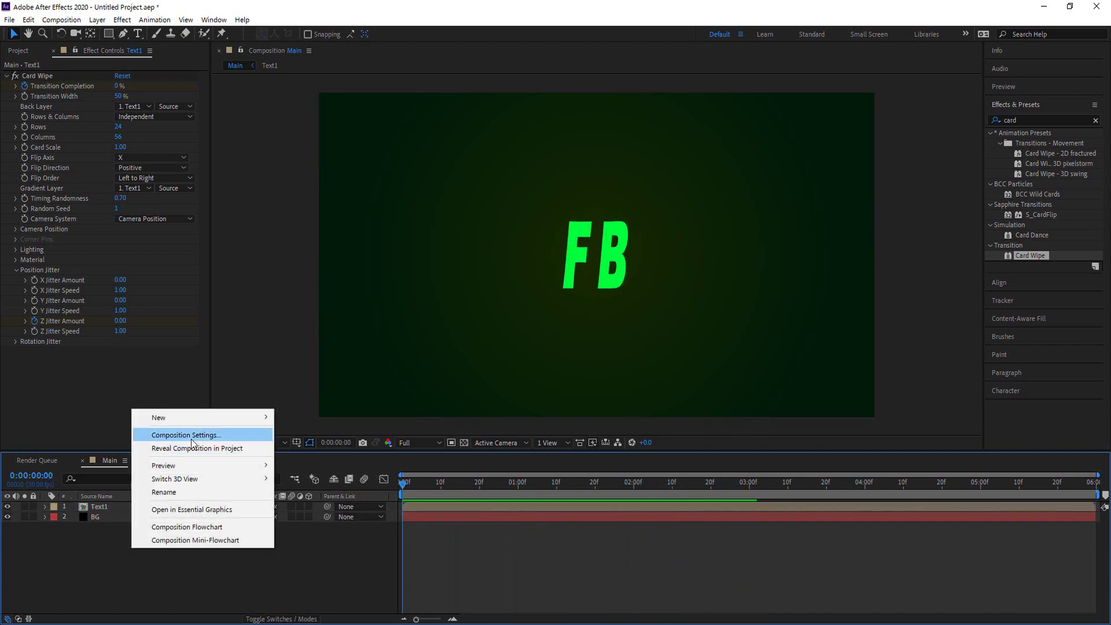
{"action": "left_click", "coordinate": [140, 34]}
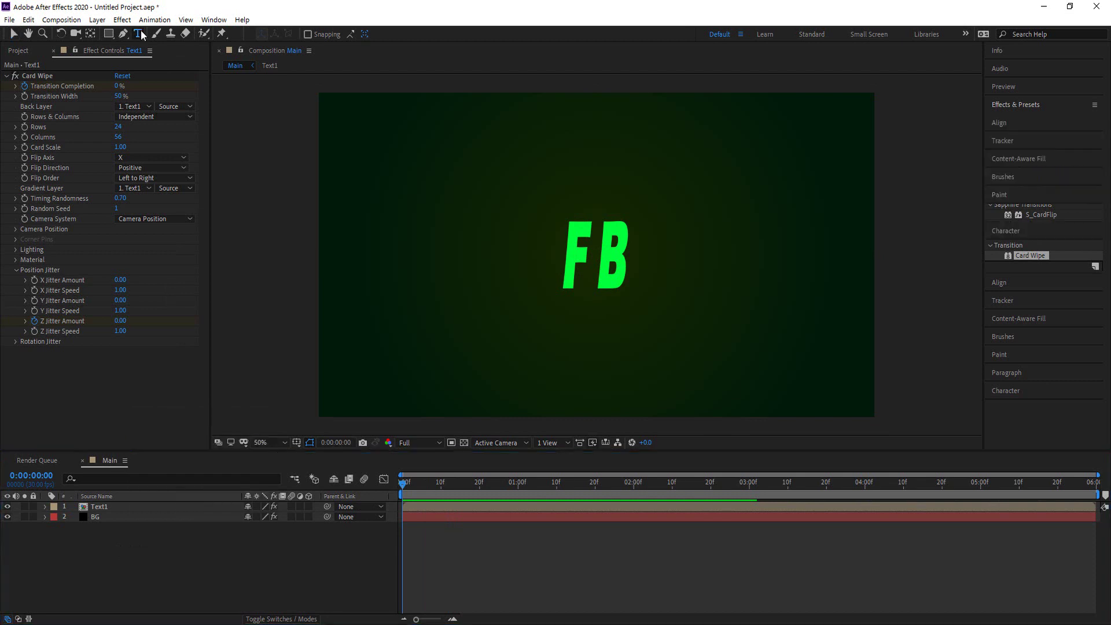
{"action": "left_click", "coordinate": [604, 253]}
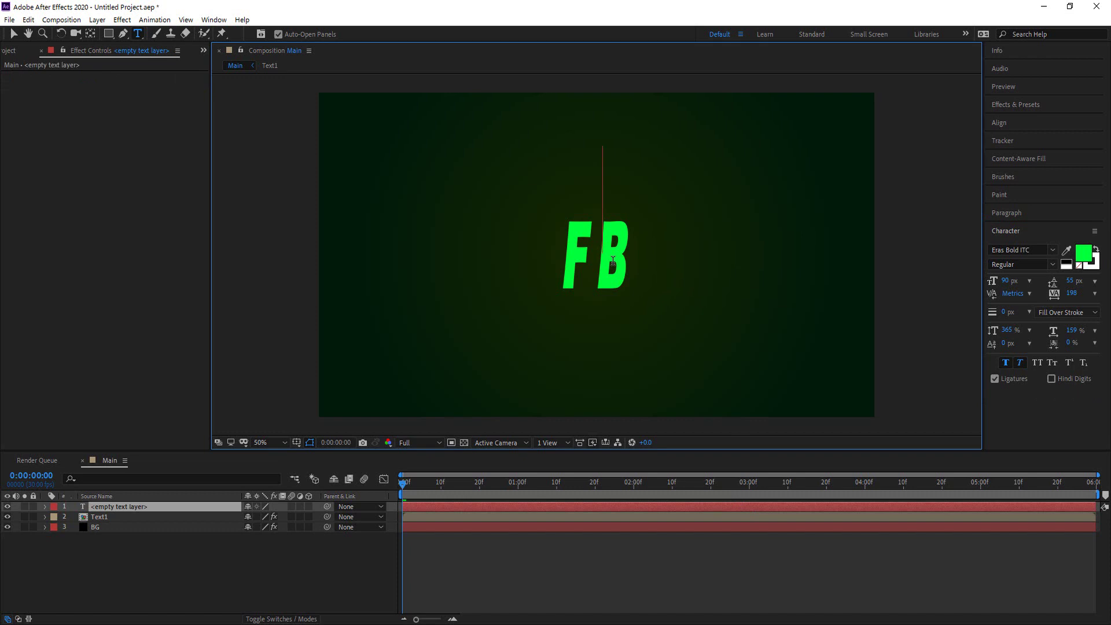
{"action": "type", "text": "DESI"}
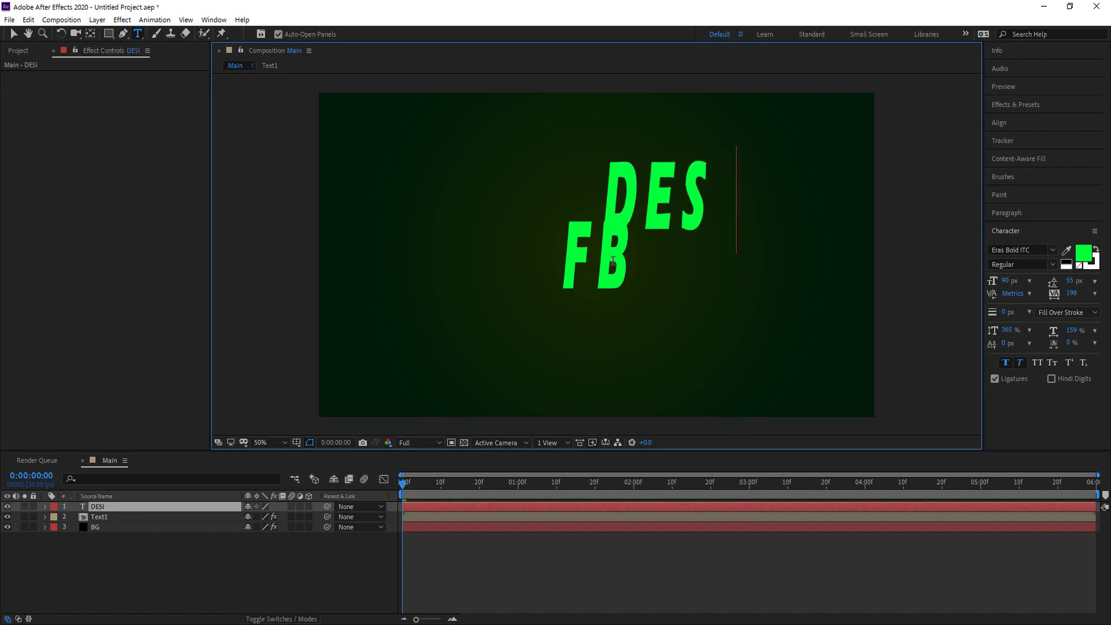
{"action": "type", "text": "GNZ"}
{"action": "scroll", "coordinate": [605, 258], "scroll_direction": "up", "scroll_amount": 2}
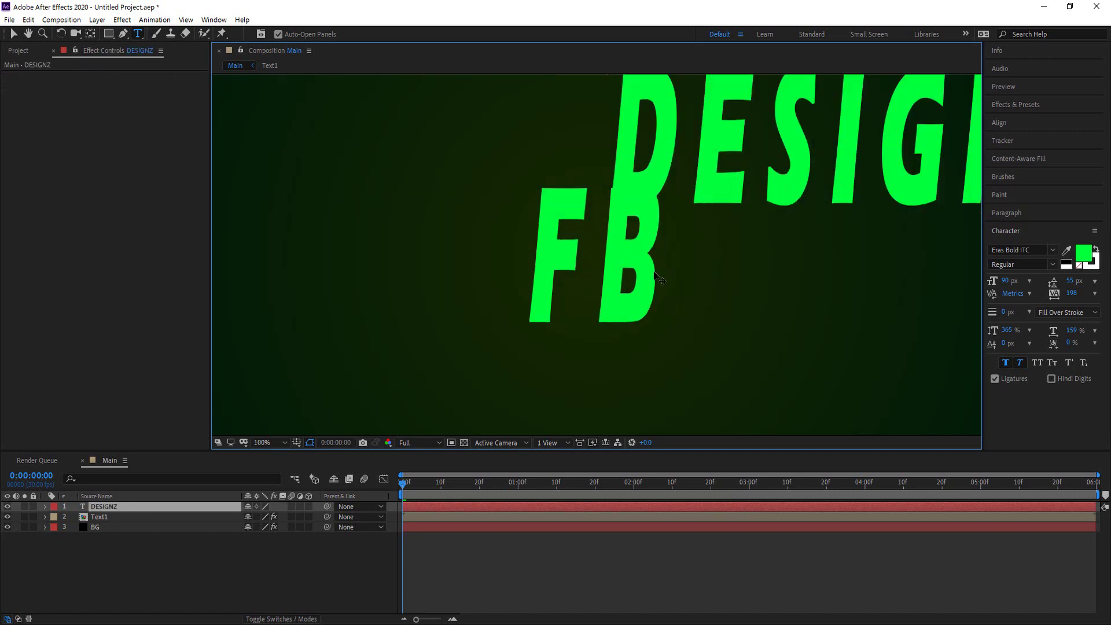
{"action": "scroll", "coordinate": [704, 236], "scroll_direction": "up", "scroll_amount": 1}
{"action": "scroll", "coordinate": [703, 236], "scroll_direction": "down", "scroll_amount": 3}
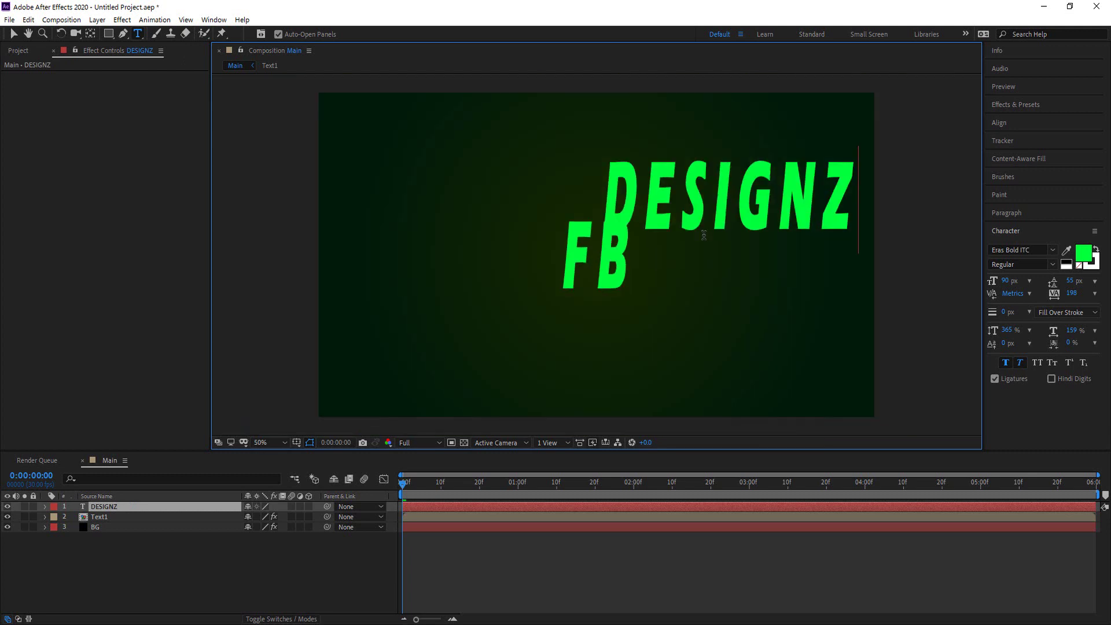
Center the DESIGNZ text horizontally and vertically in the composition
{"action": "double_click", "coordinate": [738, 199]}
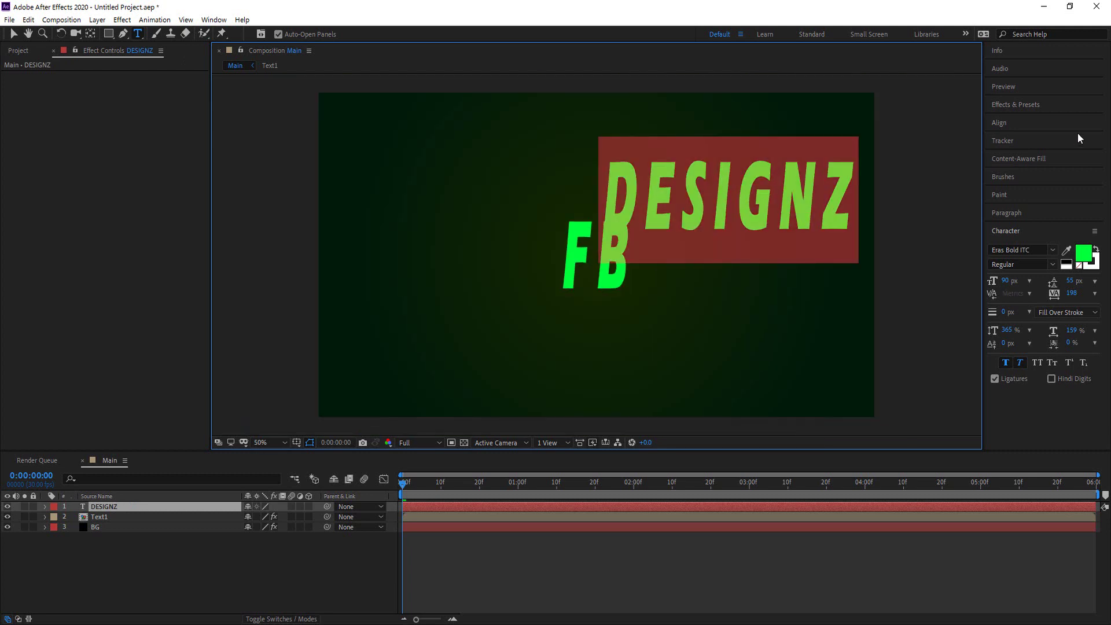
{"action": "left_click", "coordinate": [999, 123]}
{"action": "left_click", "coordinate": [1016, 157]}
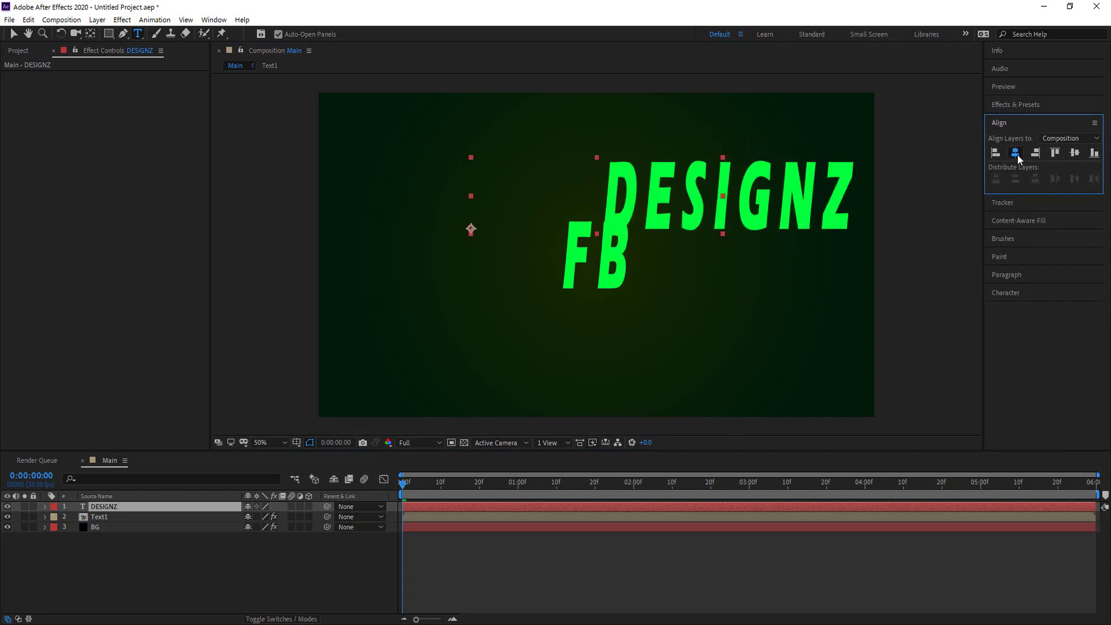
{"action": "key", "text": "Caps_Lock"}
{"action": "left_click", "coordinate": [1075, 154]}
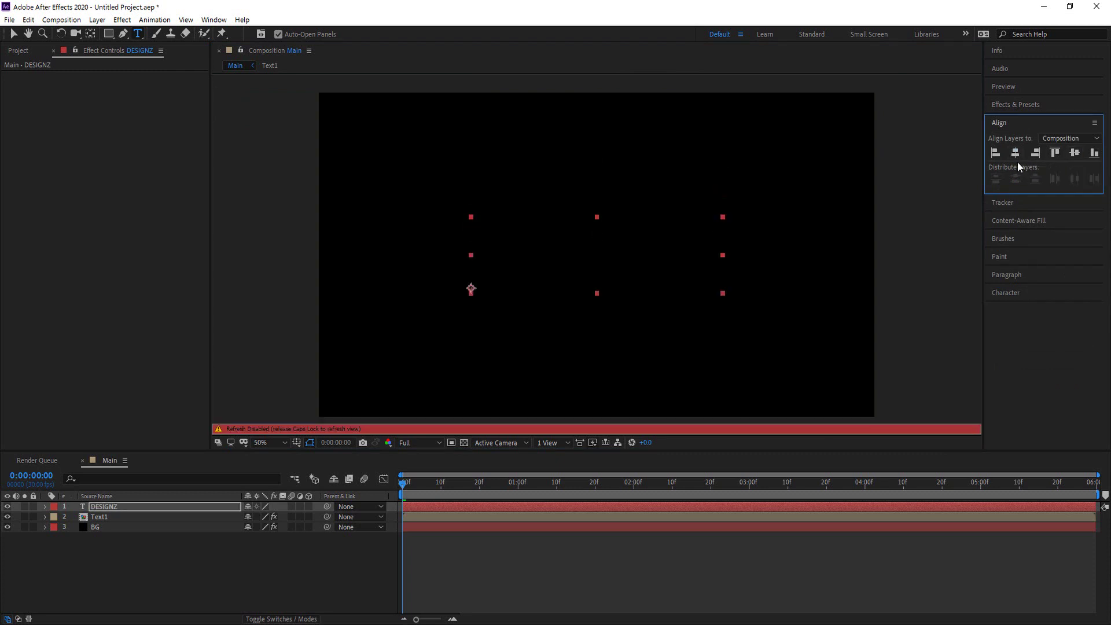
{"action": "key", "text": "Caps_Lock"}
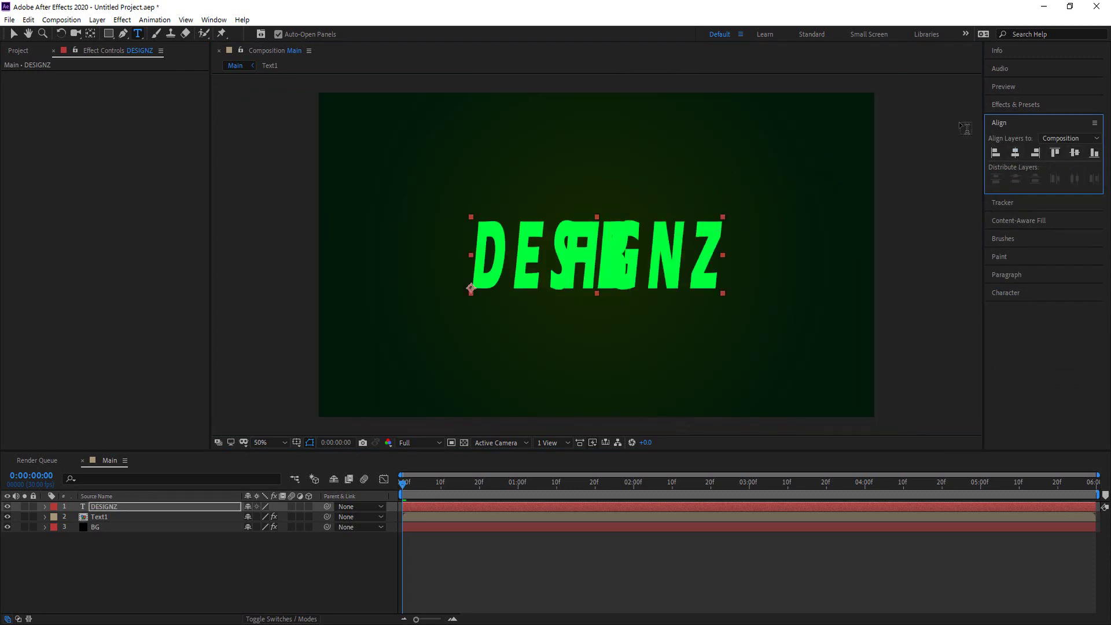
Pre-compose the DESIGNZ layer as Text2 and place it below the Text1 layer
{"action": "right_click", "coordinate": [111, 508]}
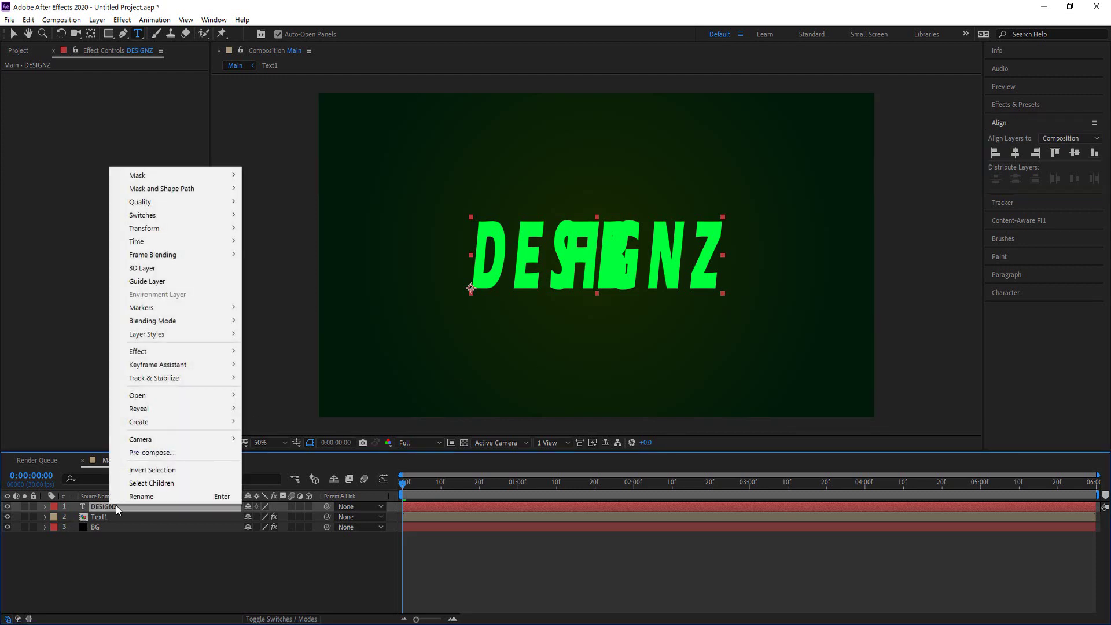
{"action": "left_click", "coordinate": [155, 455]}
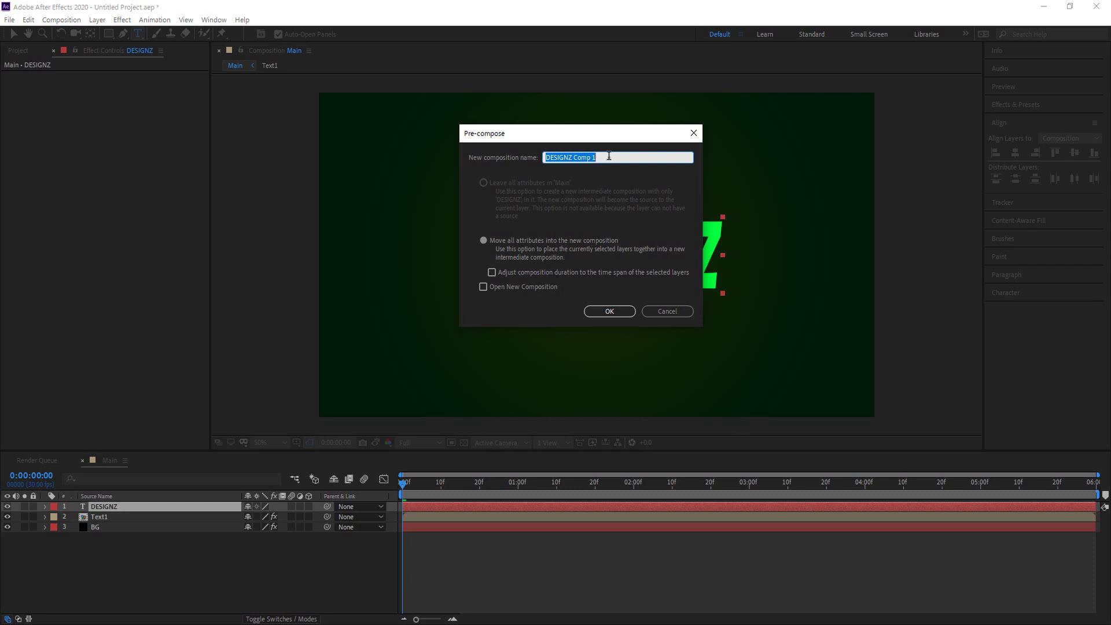
{"action": "type", "text": "Text2"}
{"action": "left_click", "coordinate": [597, 311]}
{"action": "left_click_drag", "start_coordinate": [108, 507], "coordinate": [113, 520]}
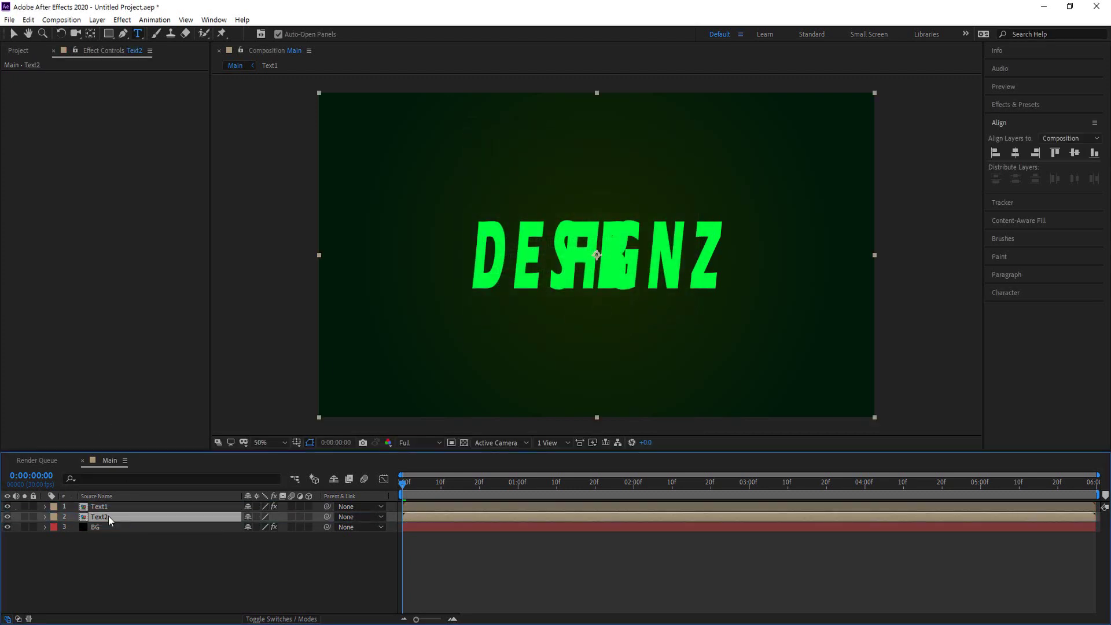
Hide the Text2 layer and make it the Back Layer of Text1's Card Wipe
{"action": "left_click", "coordinate": [7, 517]}
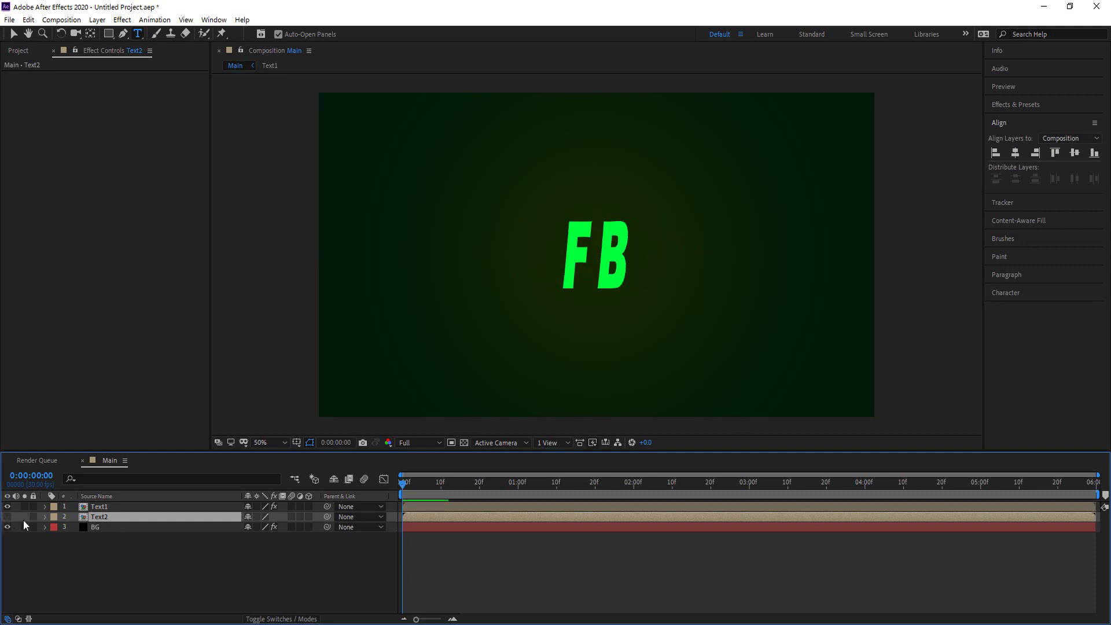
{"action": "left_click", "coordinate": [108, 507]}
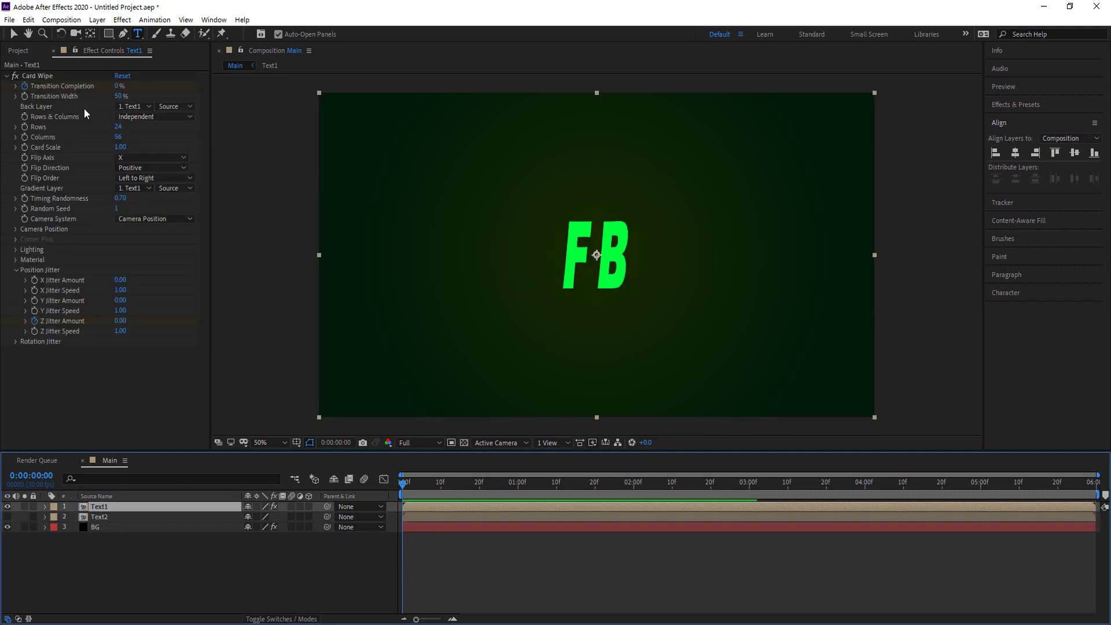
{"action": "left_click", "coordinate": [143, 106]}
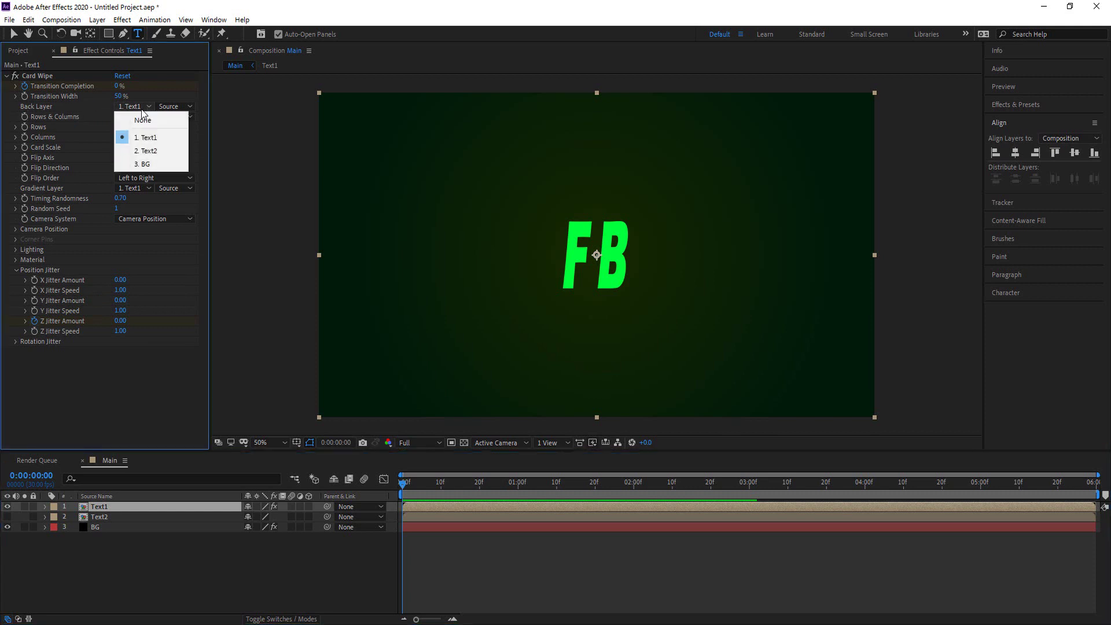
{"action": "left_click", "coordinate": [154, 151]}
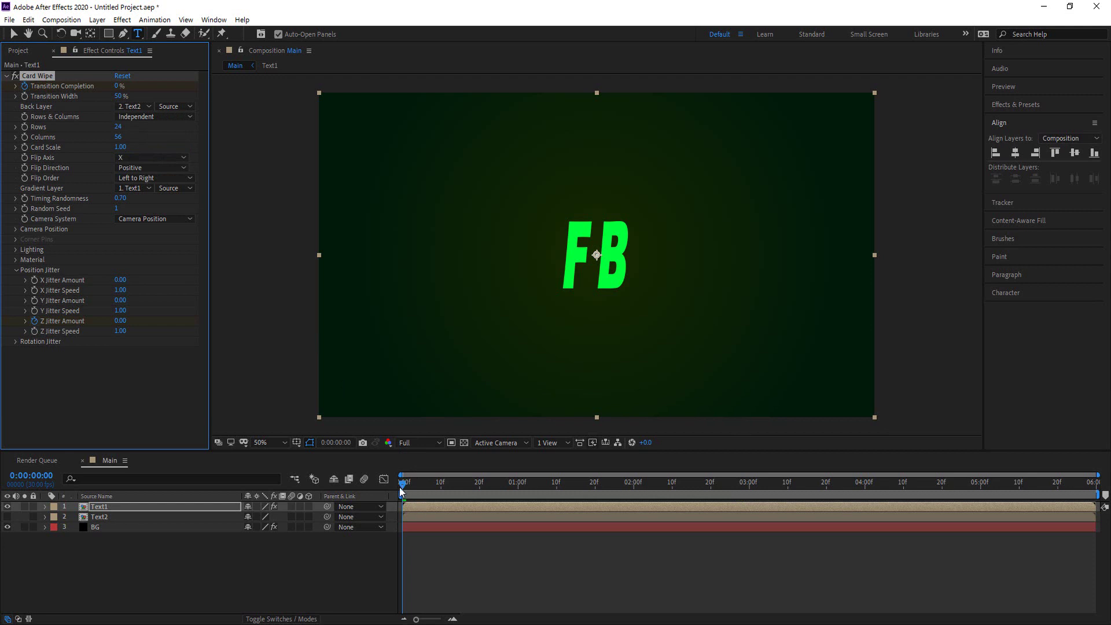
{"action": "left_click_drag", "start_coordinate": [401, 491], "coordinate": [379, 530]}
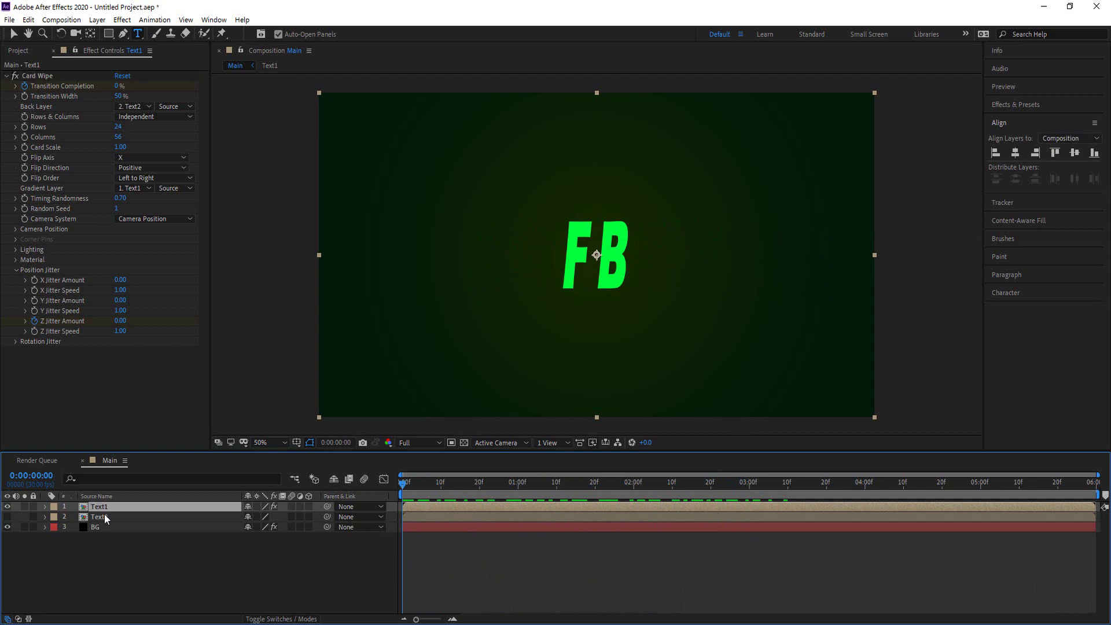
Open the Text2 composition and change the DESIGNZ text's fill color to blue 007EFF
{"action": "left_click", "coordinate": [104, 514]}
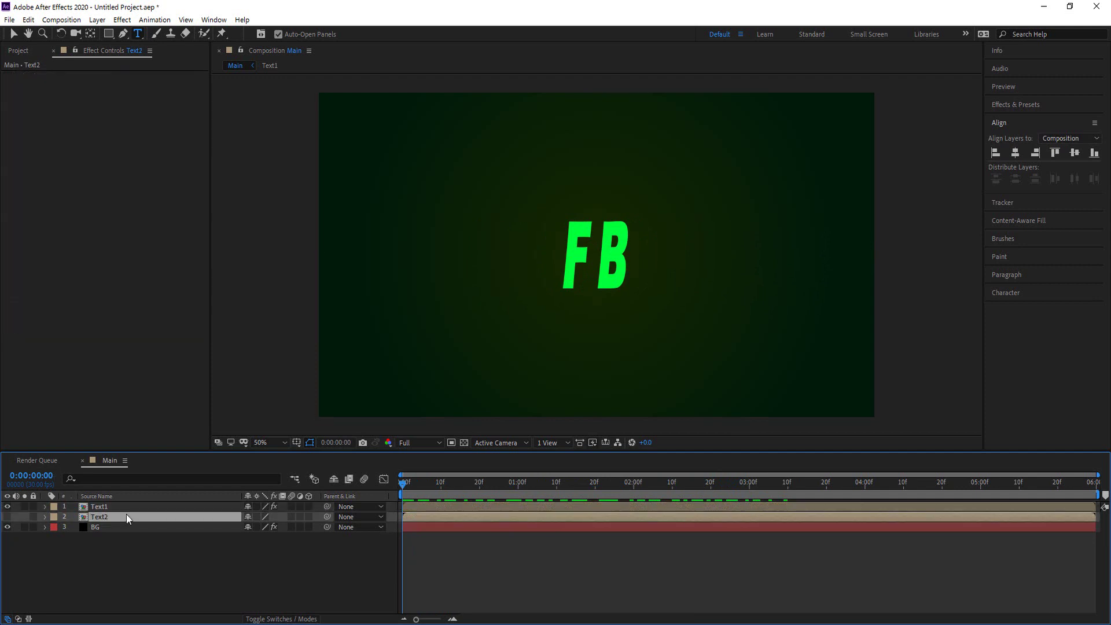
{"action": "double_click", "coordinate": [106, 516]}
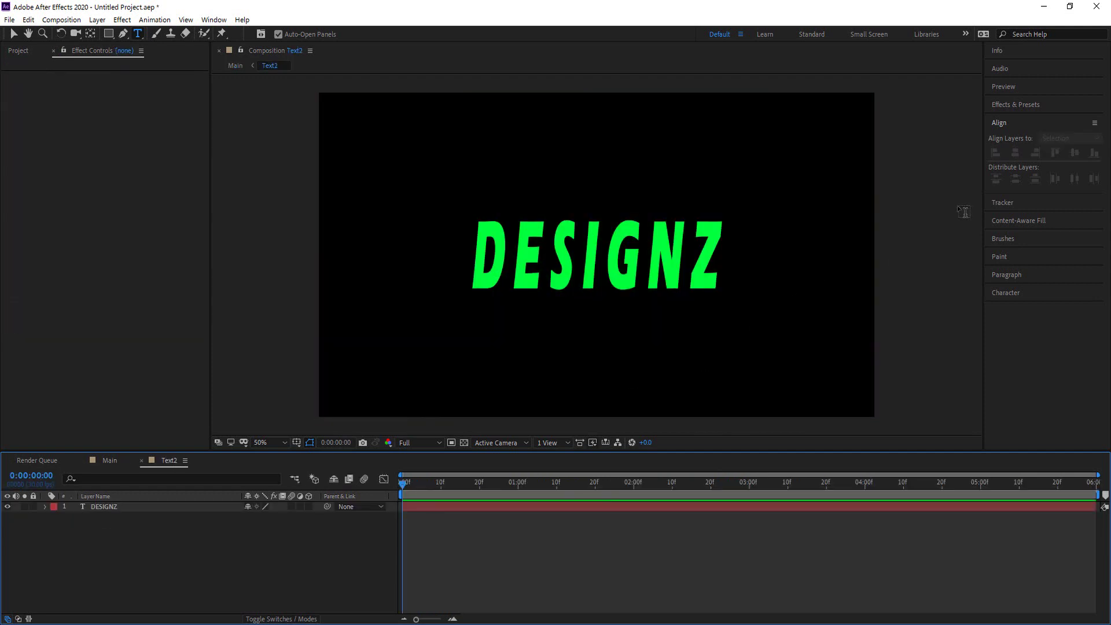
{"action": "key", "text": "ctrl+a"}
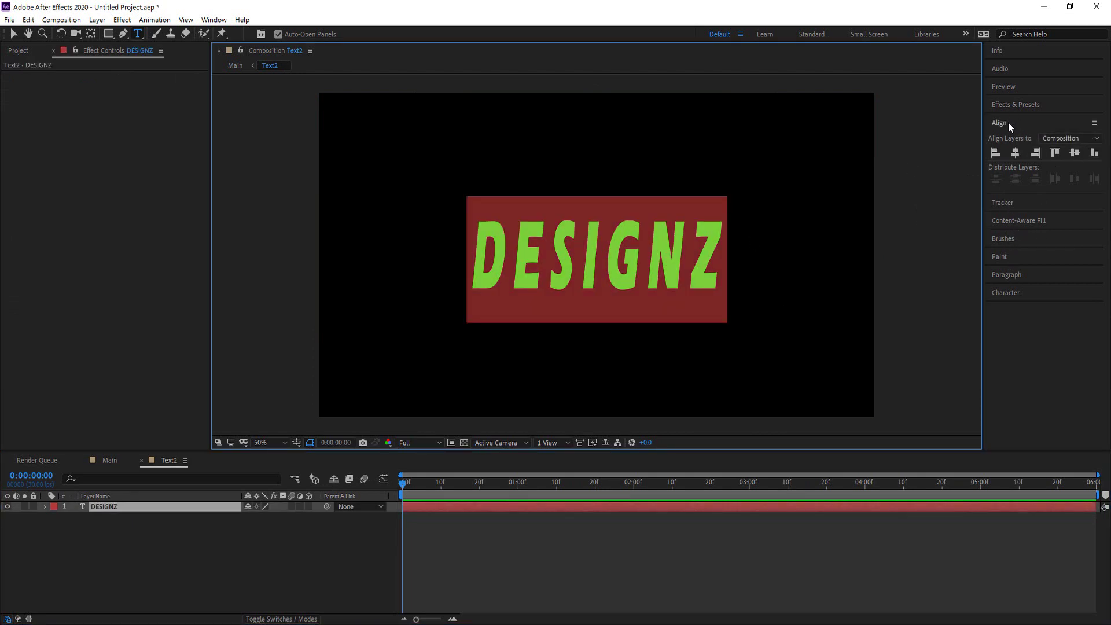
{"action": "left_click", "coordinate": [1030, 290]}
{"action": "left_click", "coordinate": [1084, 253]}
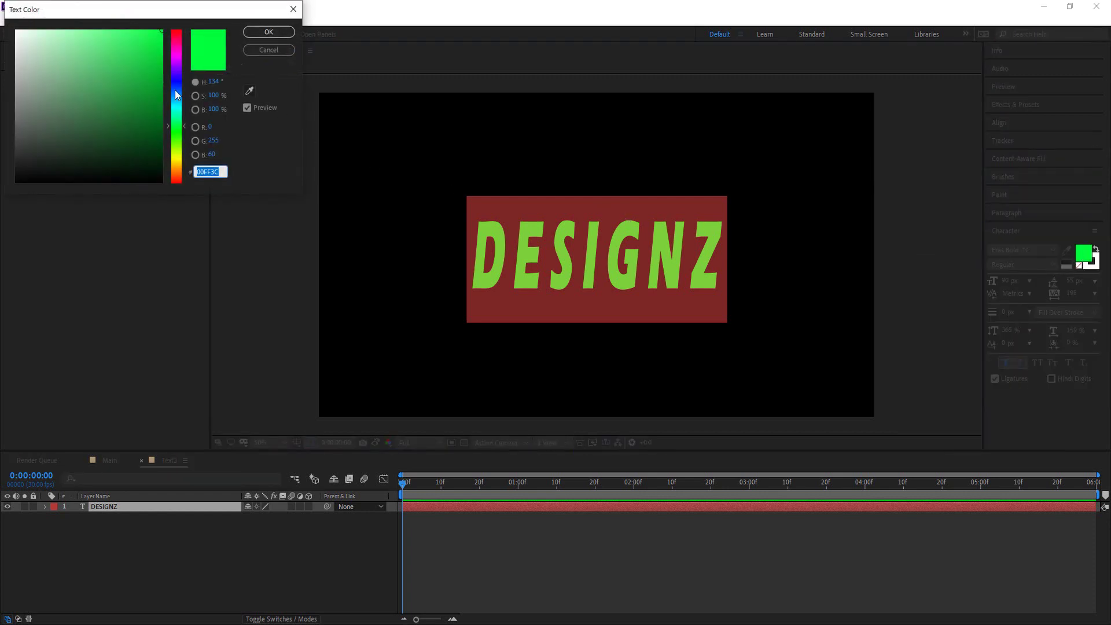
{"action": "left_click", "coordinate": [173, 92]}
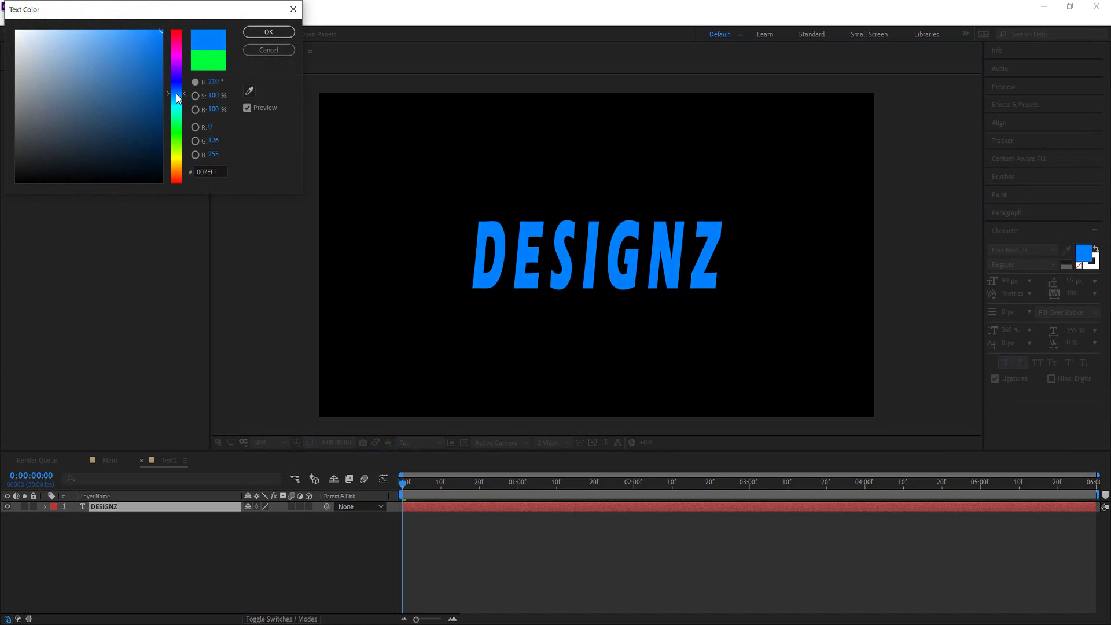
{"action": "left_click", "coordinate": [268, 32]}
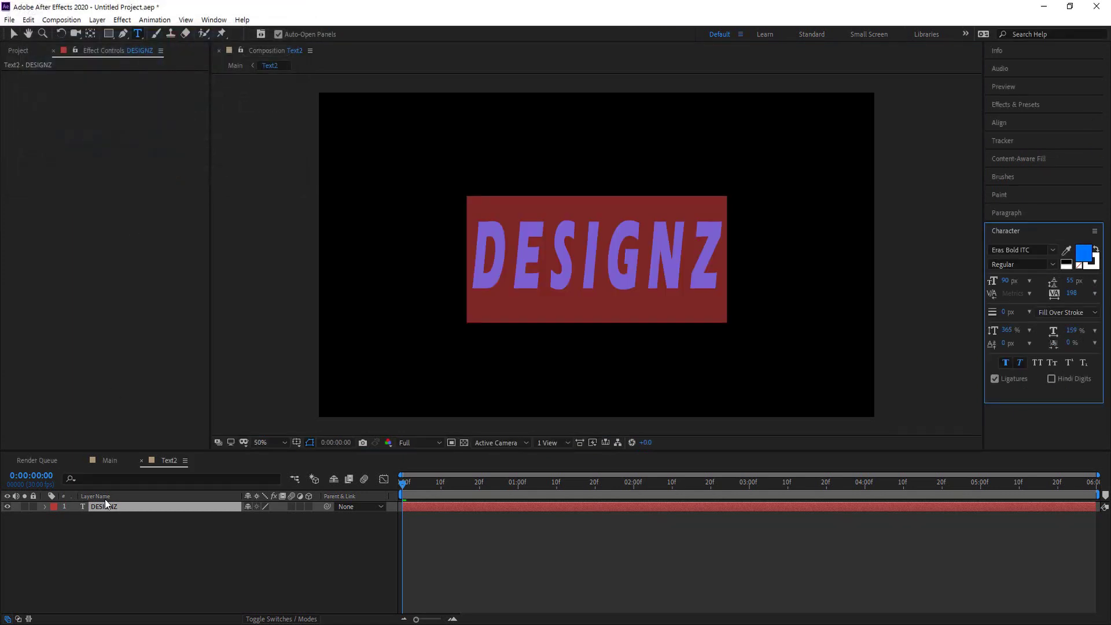
Return to the Main composition, preview the text transition and go back to the first frame
{"action": "left_click", "coordinate": [102, 458]}
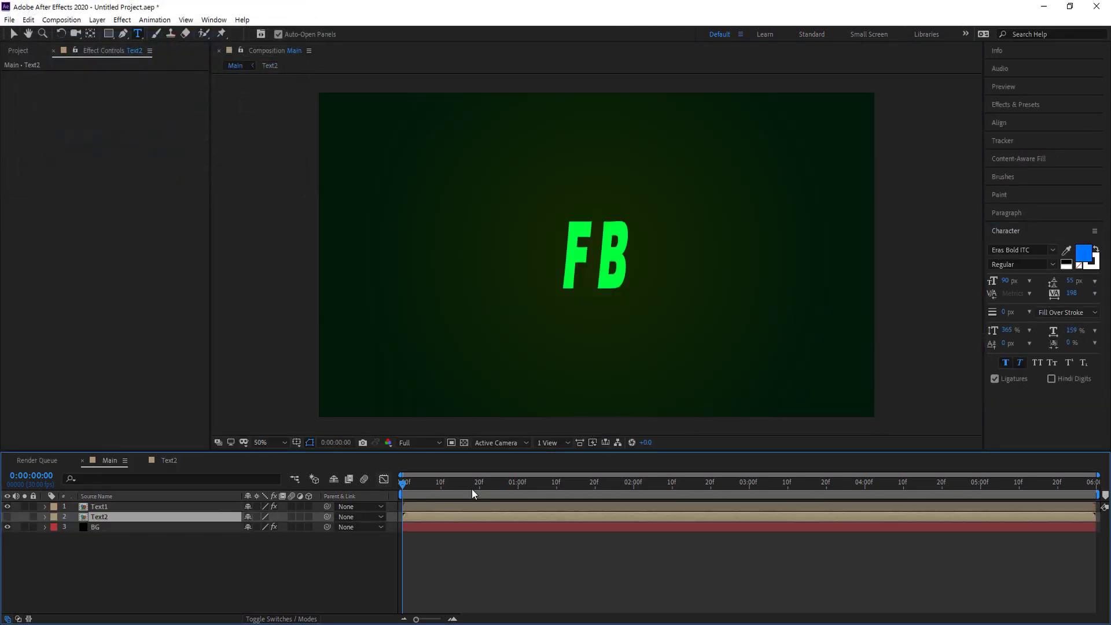
{"action": "key", "text": "space"}
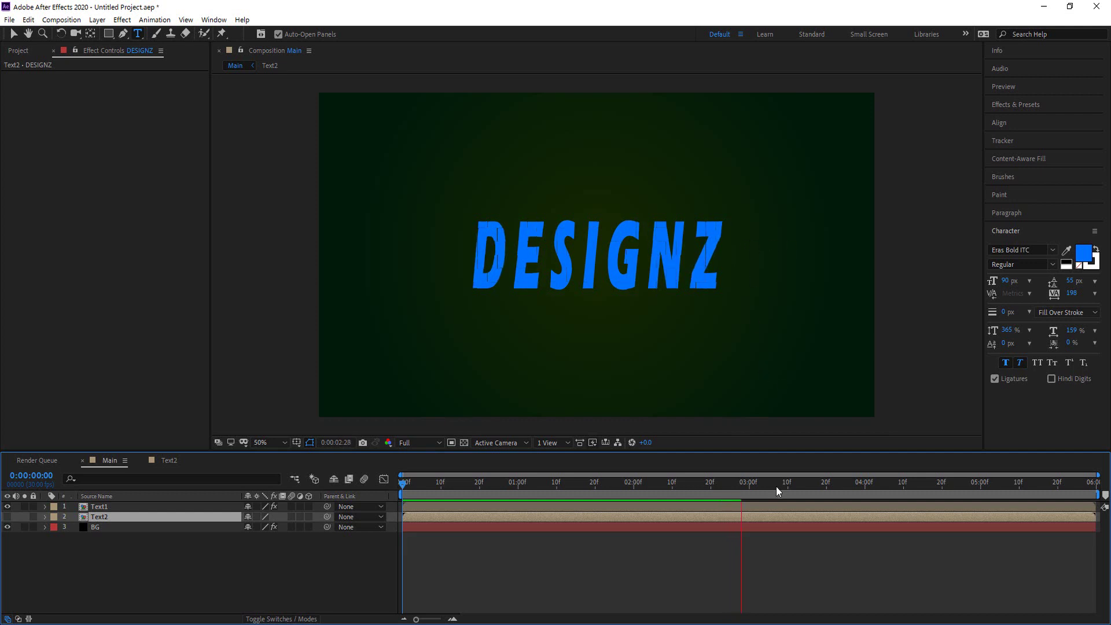
{"action": "key", "text": "space"}
{"action": "left_click_drag", "start_coordinate": [759, 487], "coordinate": [390, 505]}
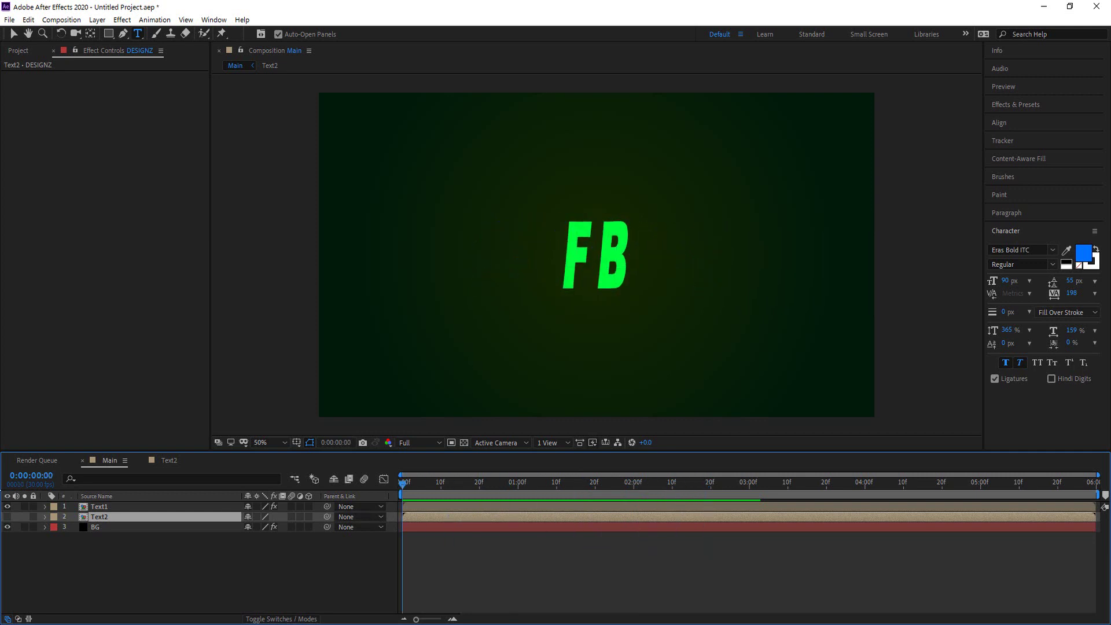
{"action": "left_click", "coordinate": [124, 568]}
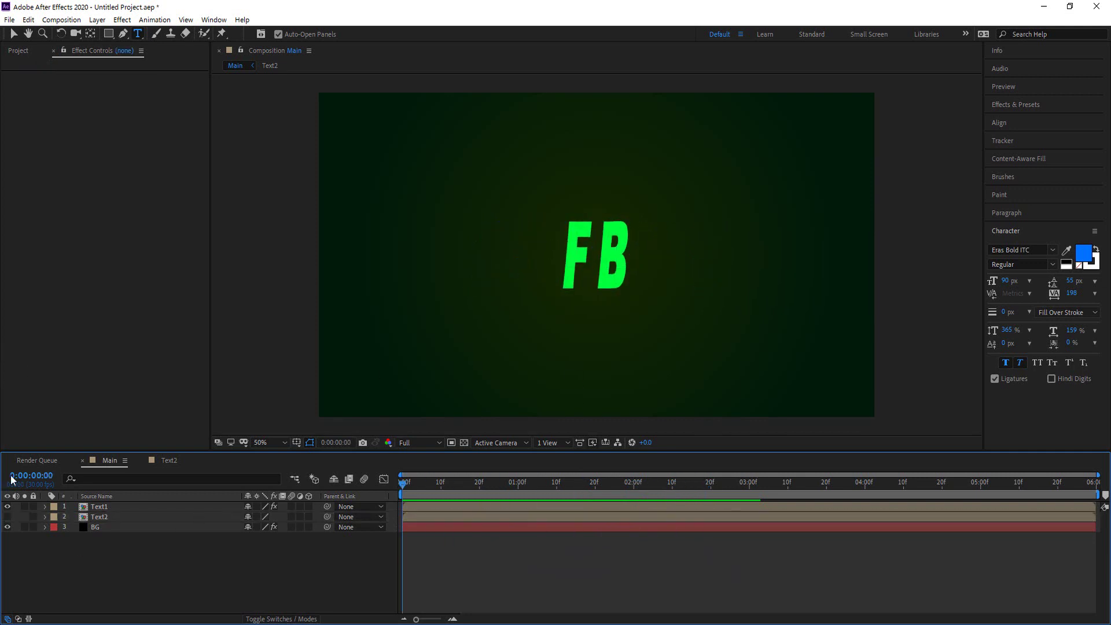
Duplicate the Text1 layer and apply the Fill effect to the top copy
{"action": "left_click", "coordinate": [110, 505]}
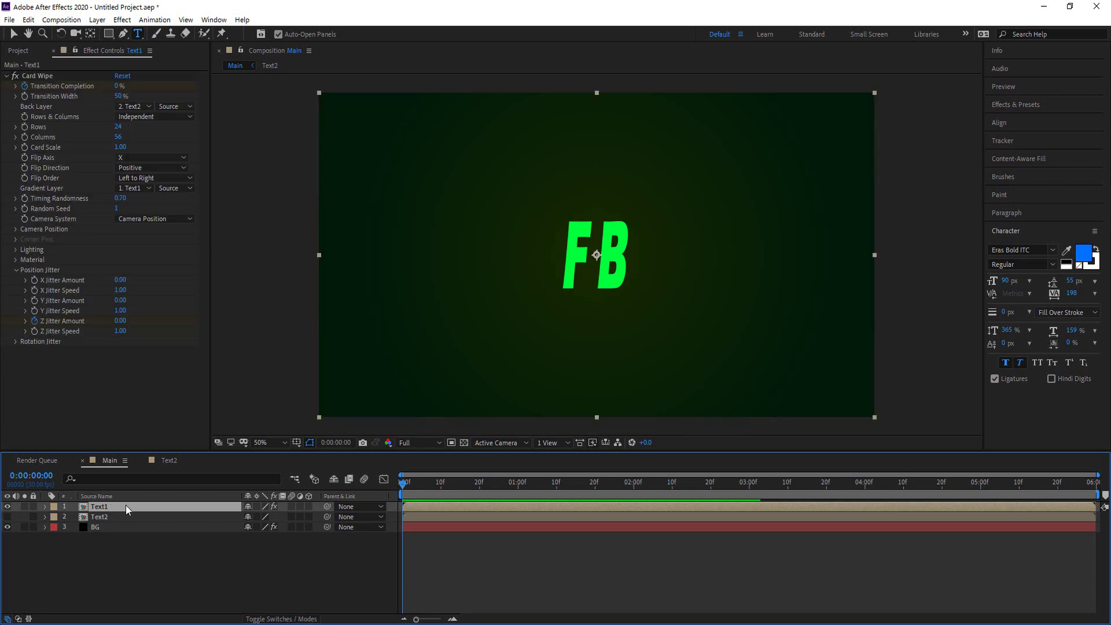
{"action": "key", "text": "ctrl+d"}
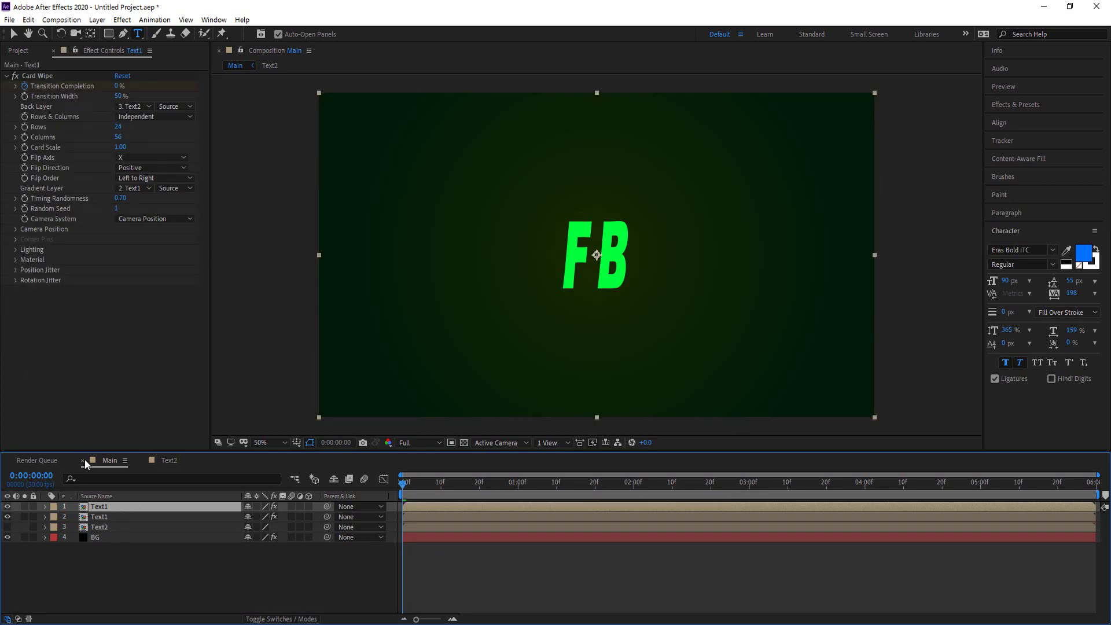
{"action": "left_click", "coordinate": [1022, 108]}
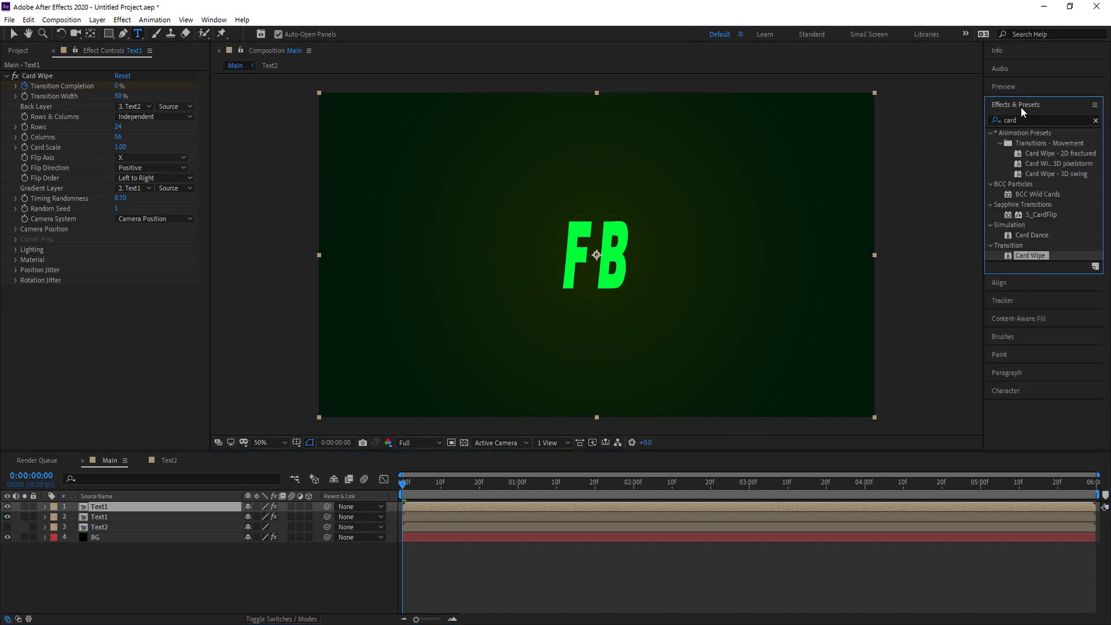
{"action": "left_click", "coordinate": [1039, 120]}
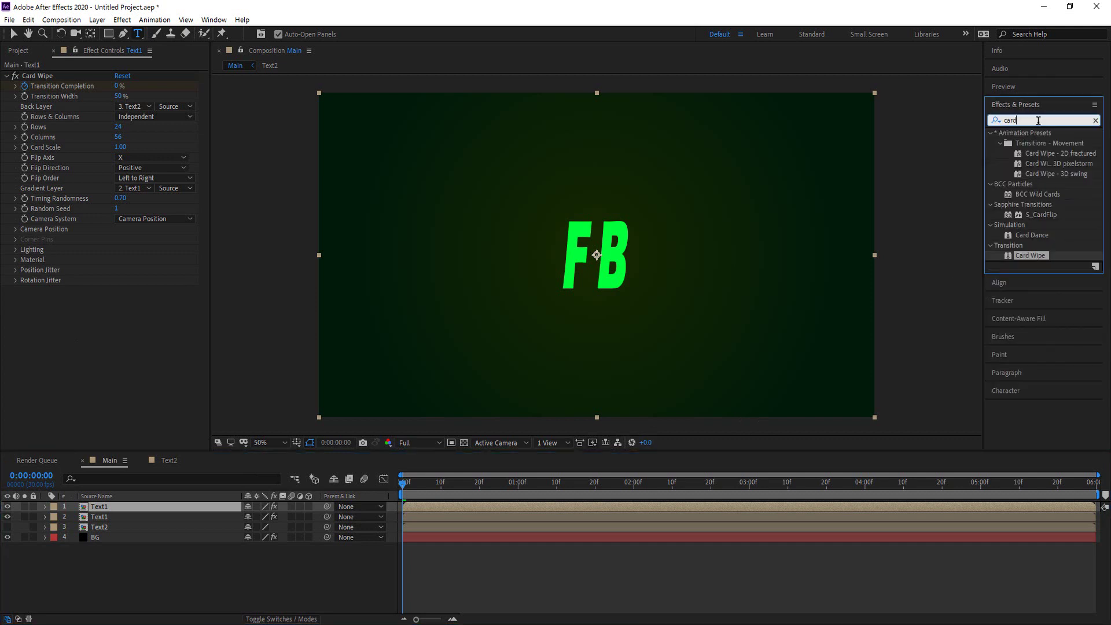
{"action": "key", "text": "BackSpace"}
{"action": "key", "text": "BackSpace"}
{"action": "key", "text": "BackSpace"}
{"action": "key", "text": "BackSpace"}
{"action": "type", "text": "fill"}
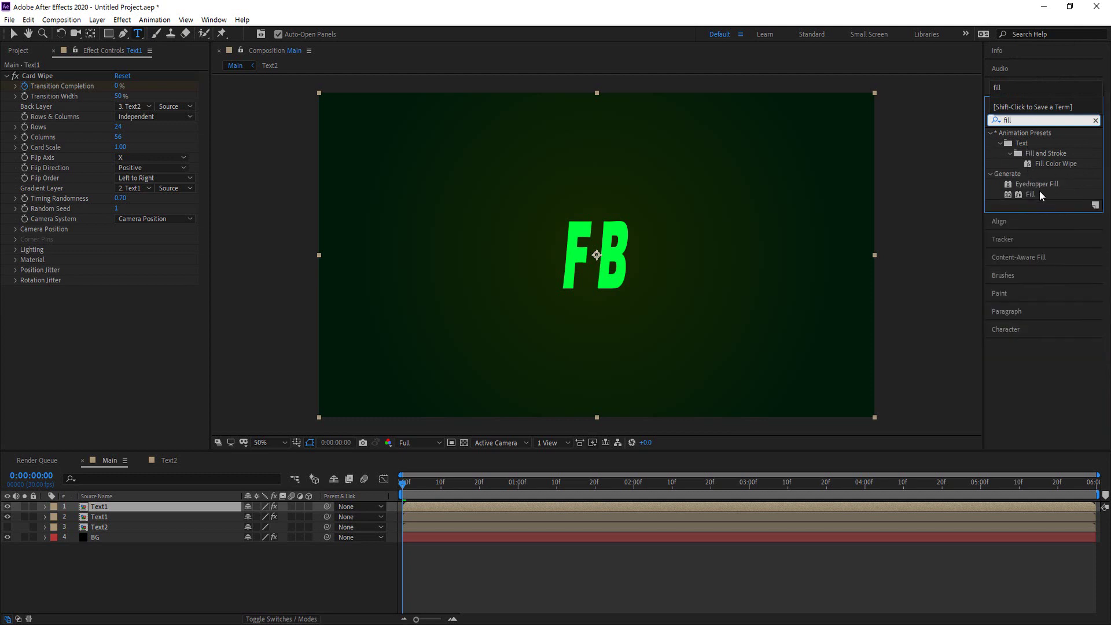
{"action": "left_click_drag", "start_coordinate": [1040, 195], "coordinate": [120, 508]}
{"action": "key", "text": "v"}
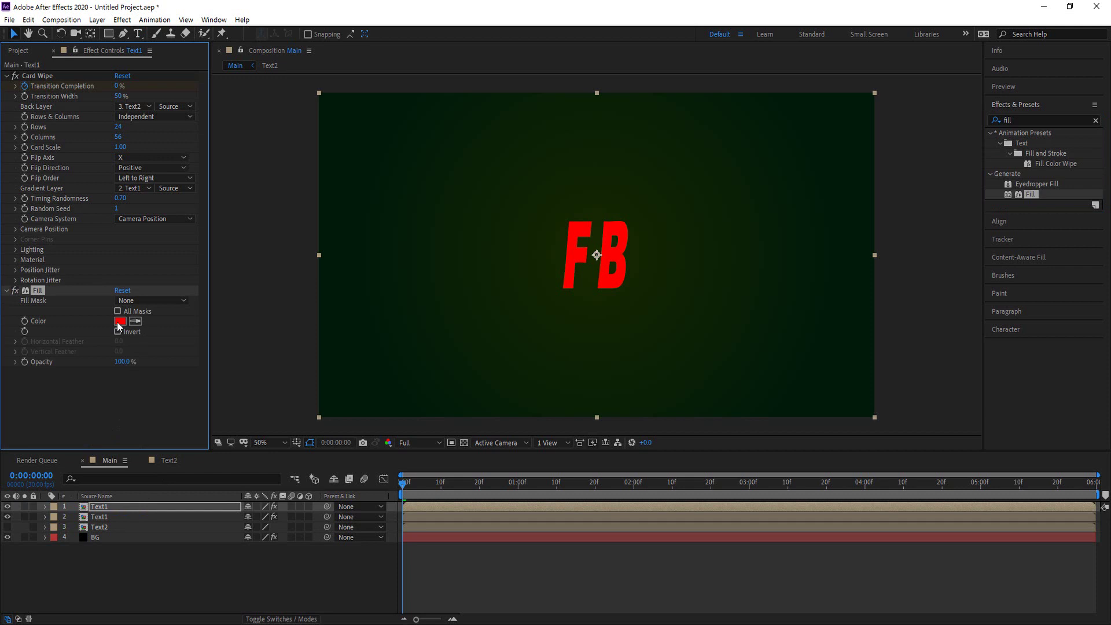
Set the Fill color of the top Text1 layer to pale cyan B2FFF9
{"action": "left_click", "coordinate": [118, 323]}
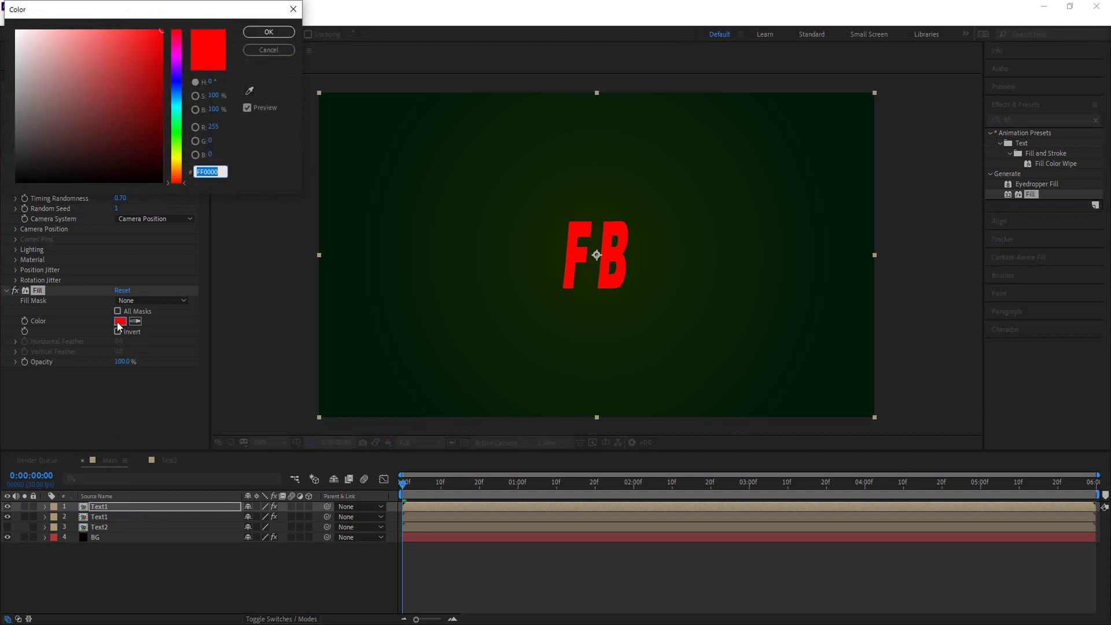
{"action": "left_click", "coordinate": [179, 110]}
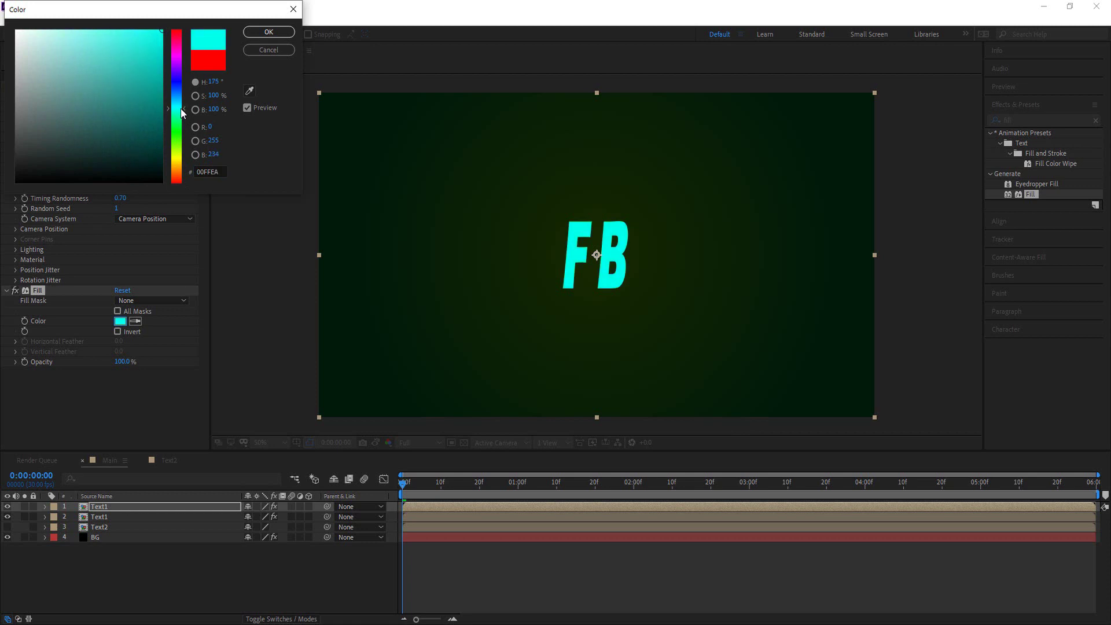
{"action": "left_click_drag", "start_coordinate": [77, 37], "coordinate": [59, 26]}
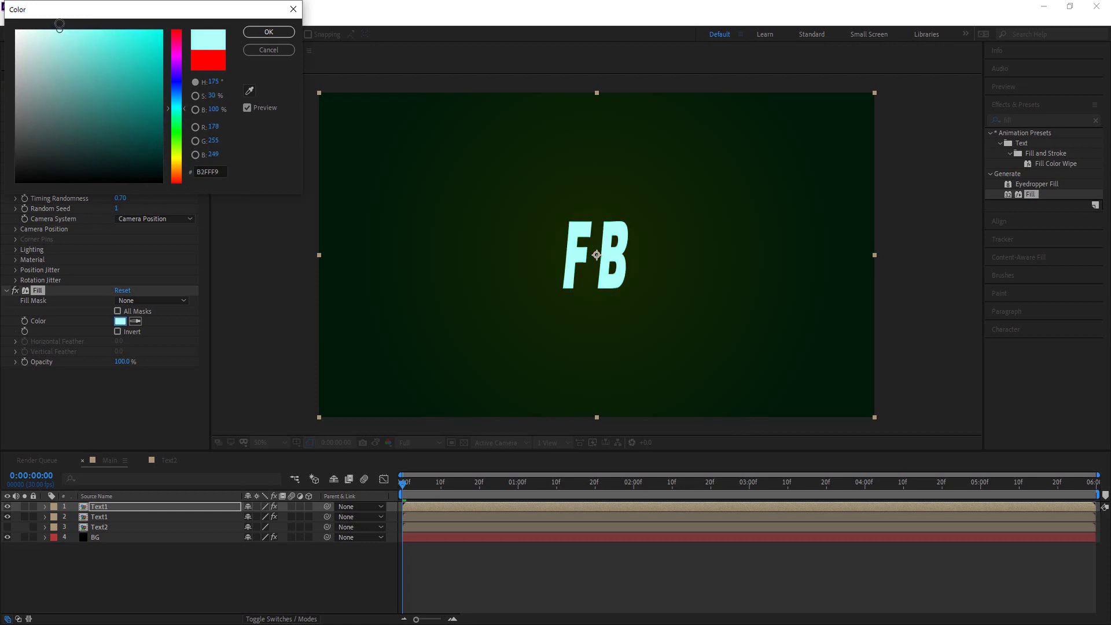
{"action": "left_click", "coordinate": [269, 32]}
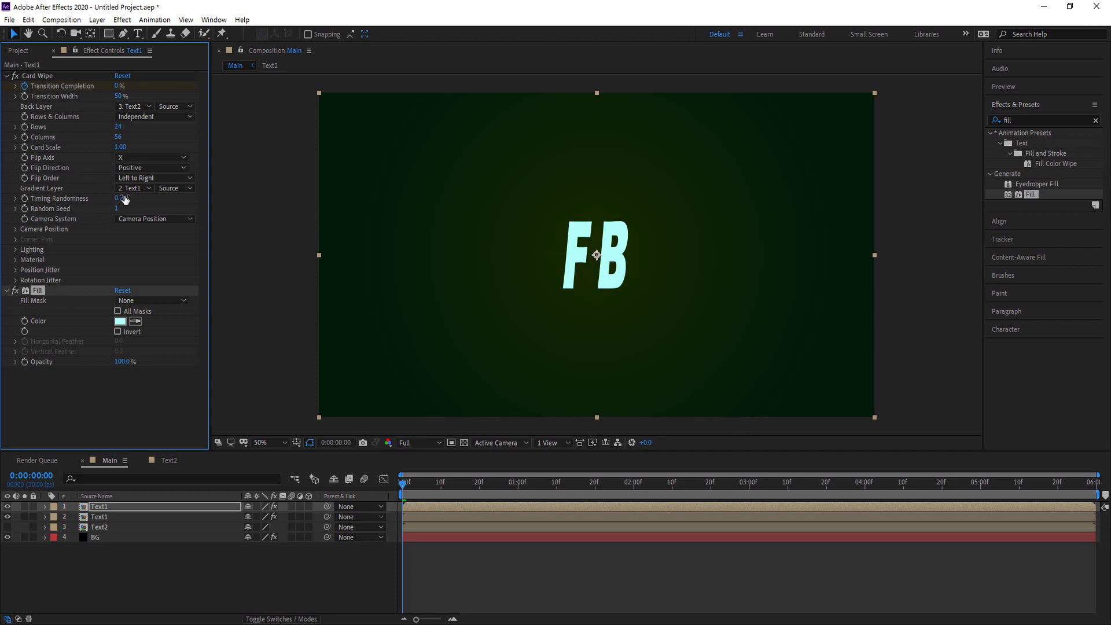
Set the top Text1's Card Wipe Timing Randomness to 0.91 and enable X and Y Jitter Amount keyframes at 0:00:00:00
{"action": "left_click_drag", "start_coordinate": [125, 199], "coordinate": [133, 200]}
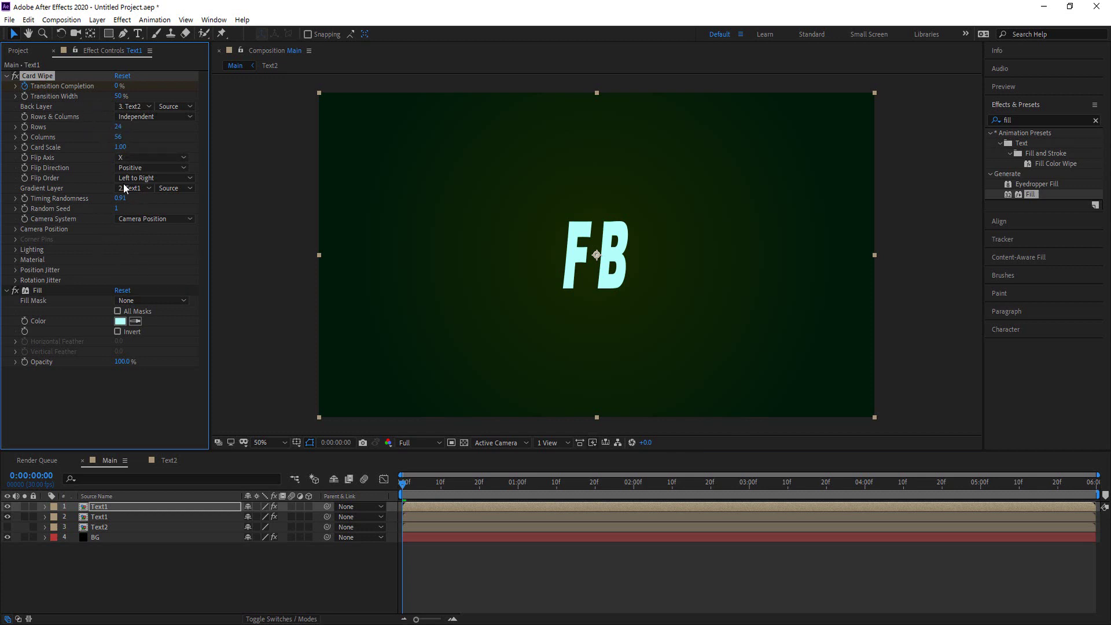
{"action": "left_click", "coordinate": [16, 270]}
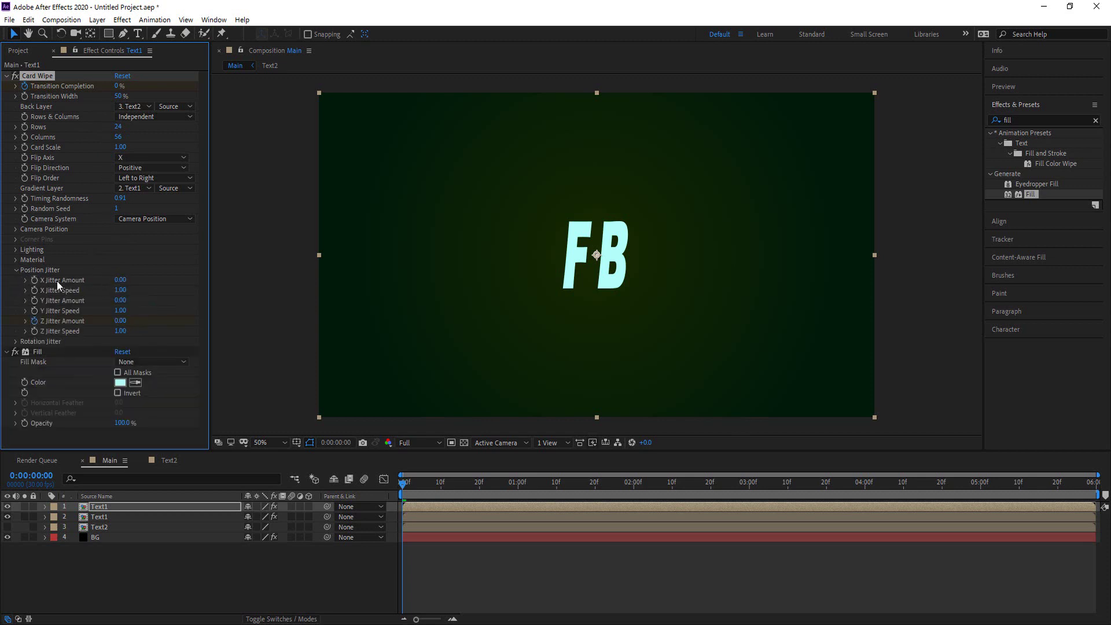
{"action": "mouse_move", "coordinate": [404, 485]}
{"action": "left_mouse_down"}
{"action": "mouse_move", "coordinate": [431, 487]}
{"action": "mouse_move", "coordinate": [397, 497]}
{"action": "mouse_move", "coordinate": [407, 498]}
{"action": "left_mouse_up"}
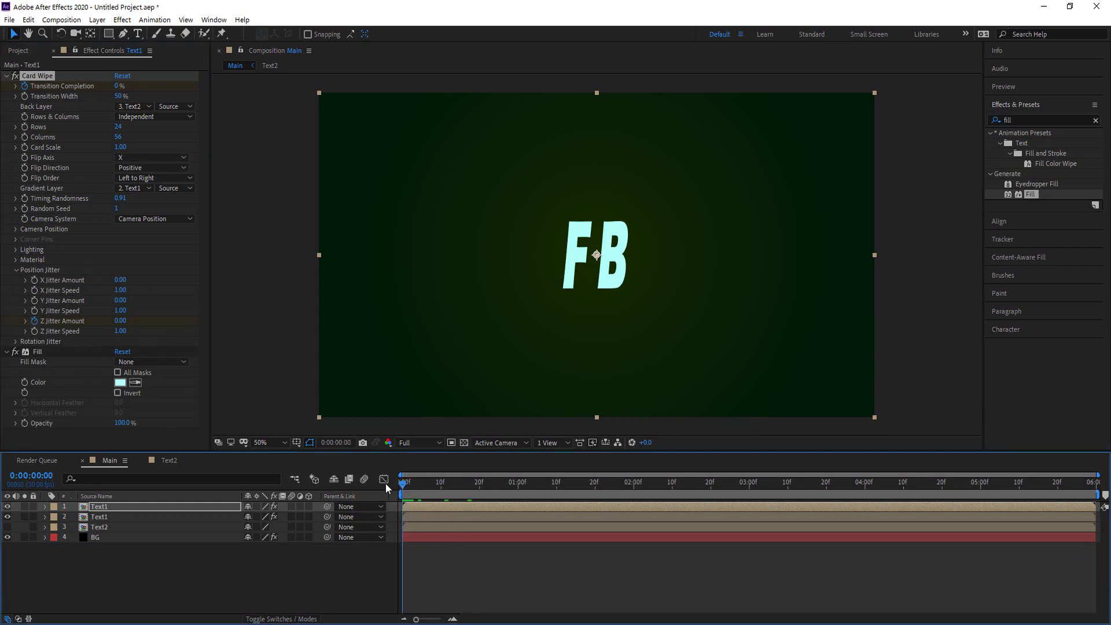
{"action": "left_click", "coordinate": [35, 282]}
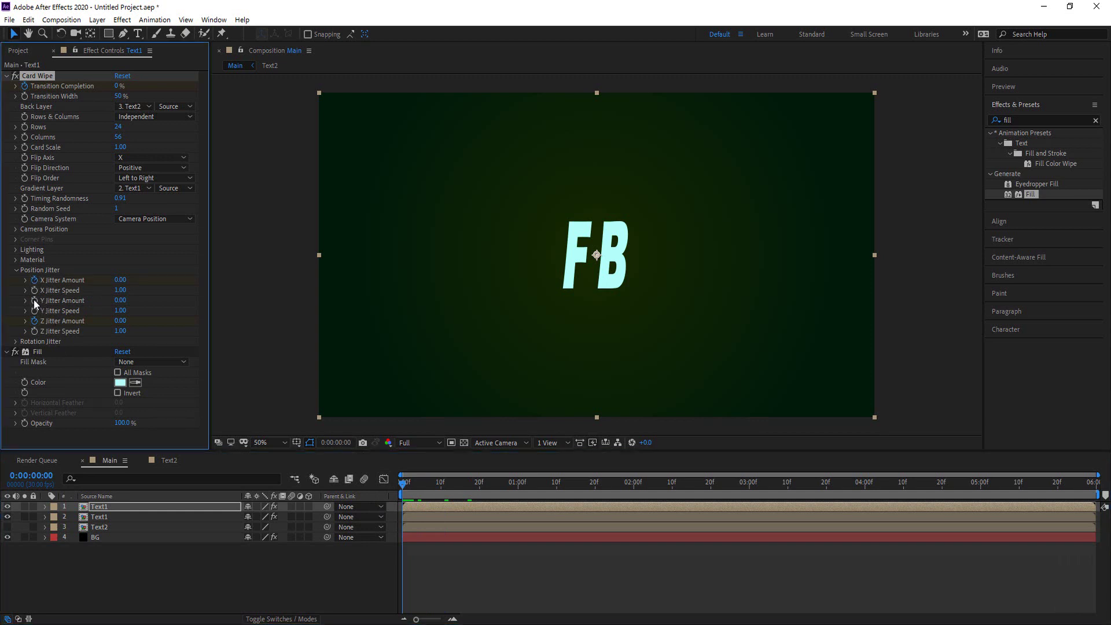
{"action": "left_click", "coordinate": [34, 300]}
At 0:00:01:15, keyframe the top Text1's X Jitter Amount at 2.51 and Y Jitter Amount at 3.18, showing both Text1 layers' keyframes
{"action": "left_click_drag", "start_coordinate": [405, 489], "coordinate": [748, 499]}
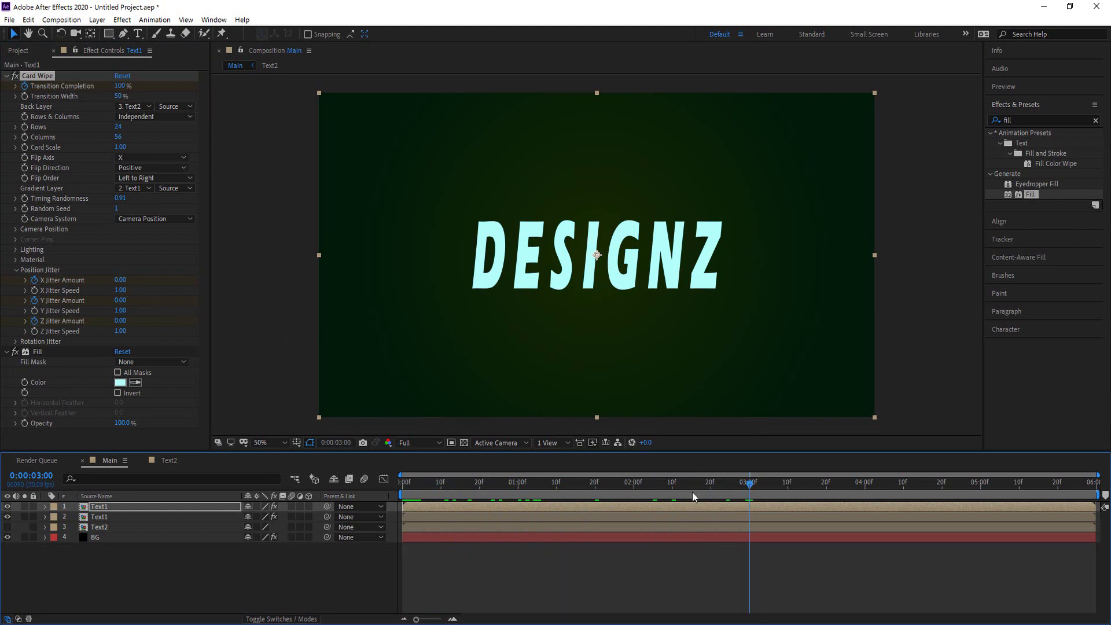
{"action": "left_click_drag", "start_coordinate": [692, 492], "coordinate": [575, 490]}
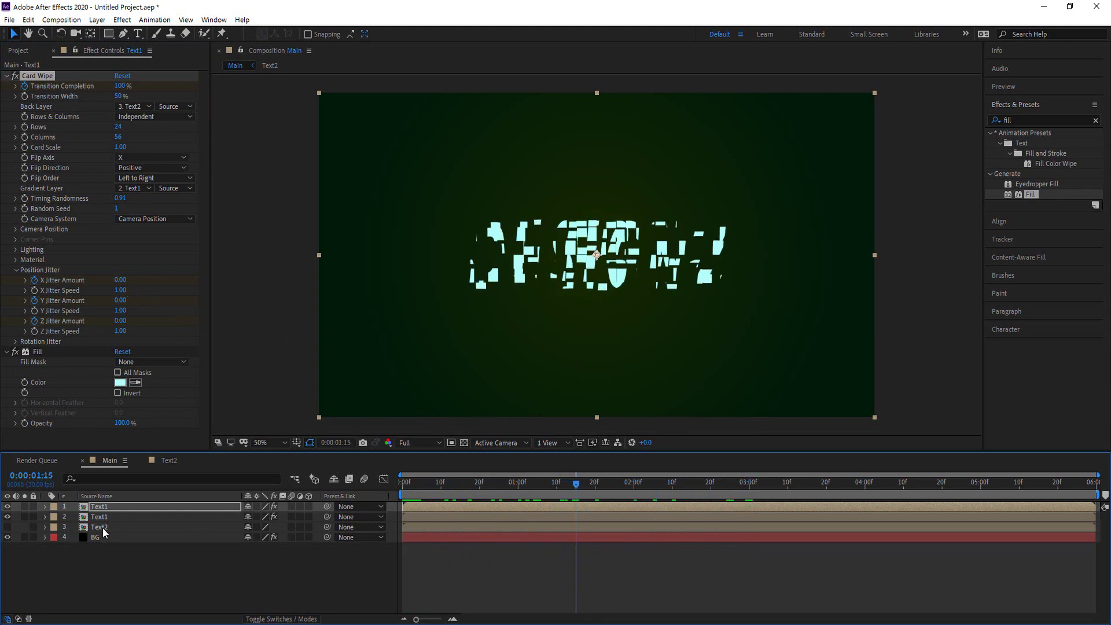
{"action": "left_click", "coordinate": [134, 517]}
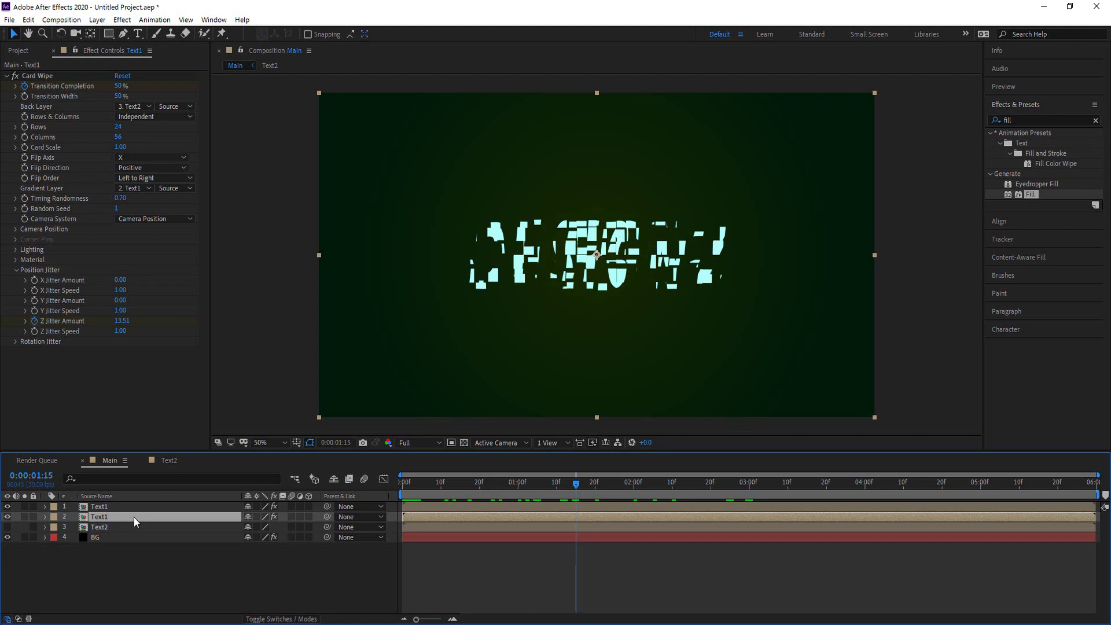
{"action": "key", "text": "u"}
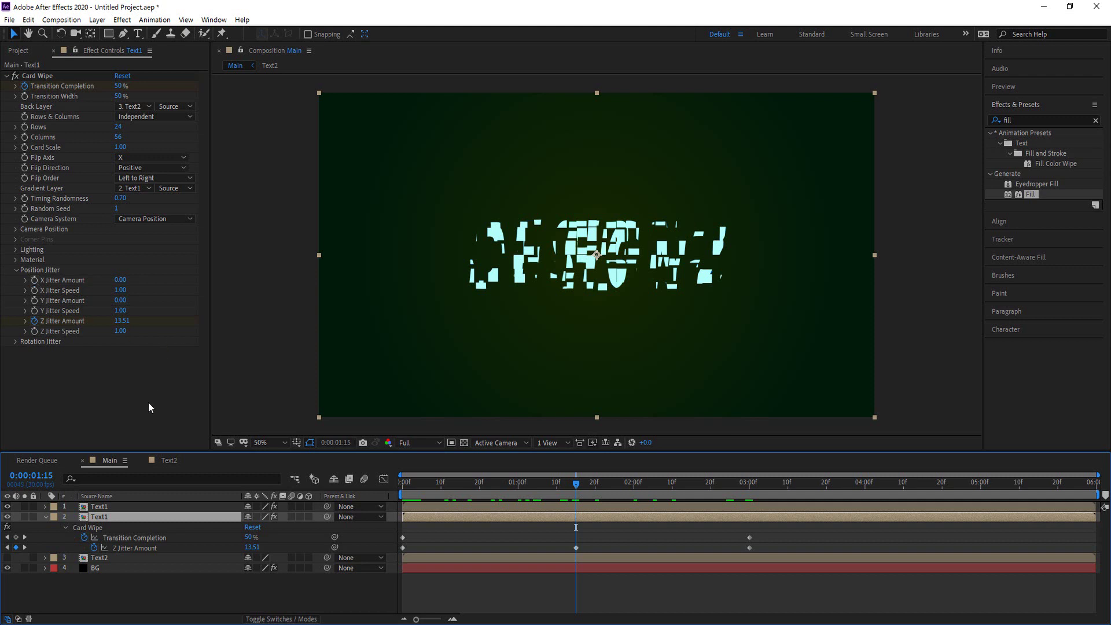
{"action": "left_click", "coordinate": [113, 506]}
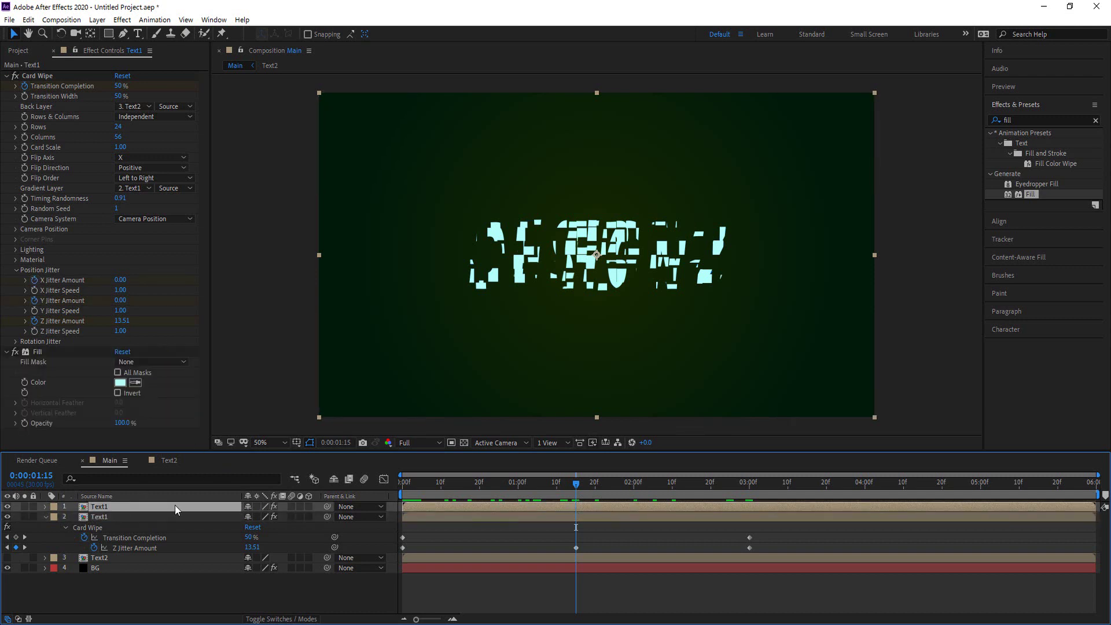
{"action": "key", "text": "u"}
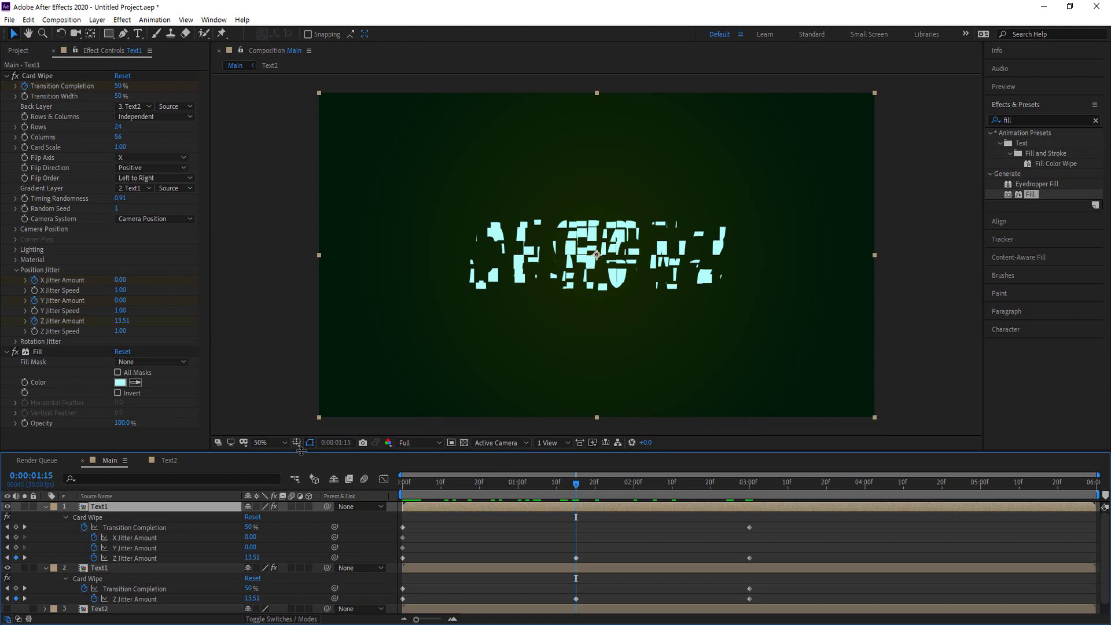
{"action": "left_click_drag", "start_coordinate": [120, 281], "coordinate": [419, 272]}
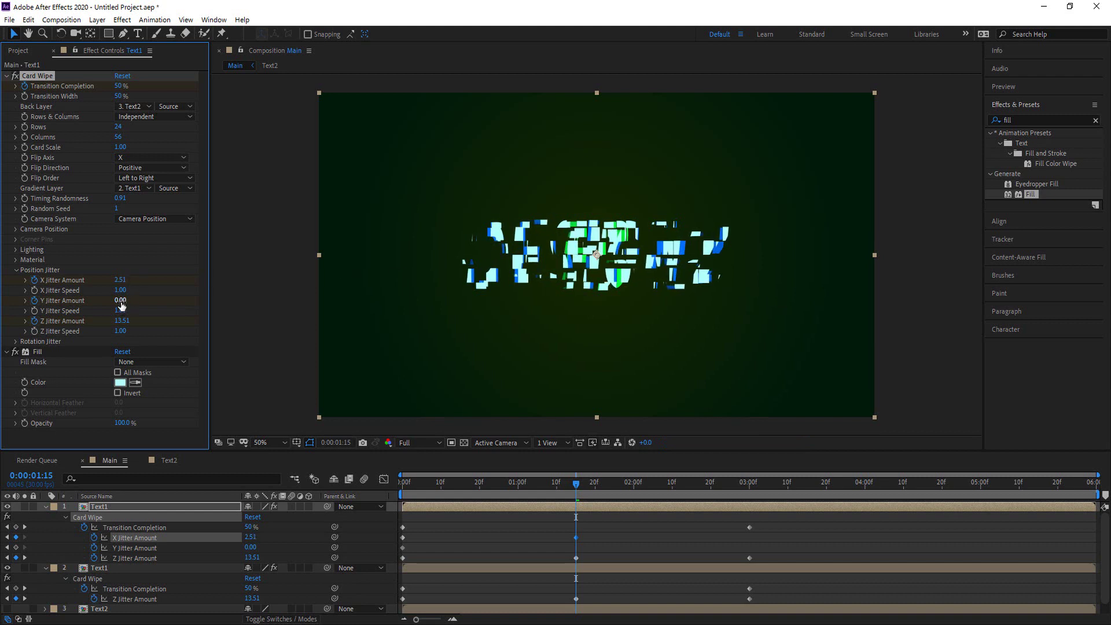
{"action": "left_click_drag", "start_coordinate": [120, 300], "coordinate": [306, 303]}
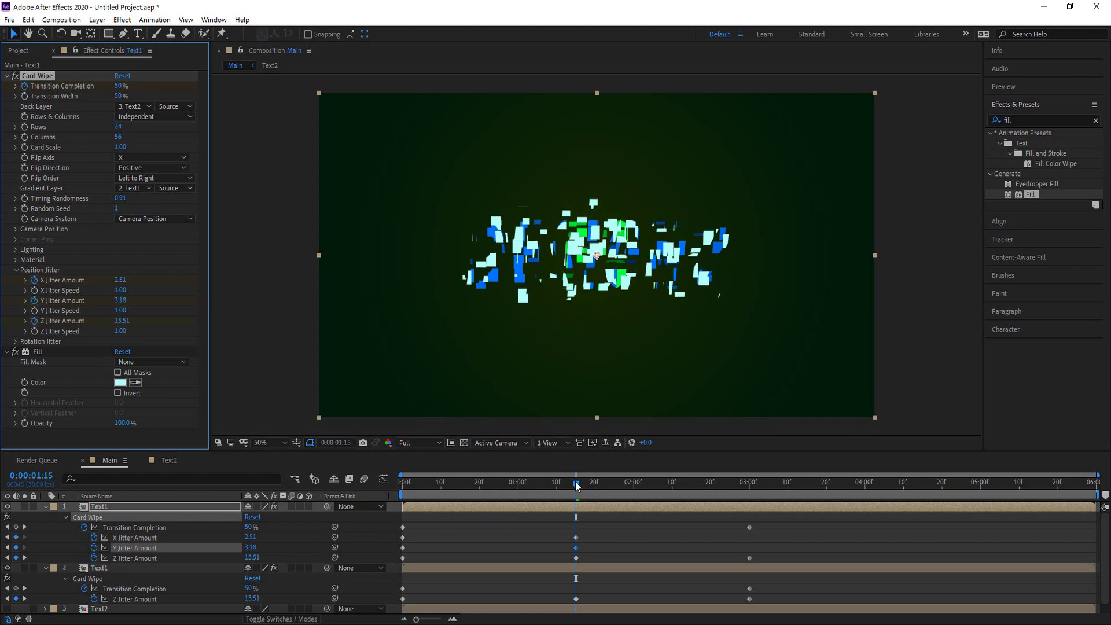
At 0:00:03:00, keyframe the top Text1's X and Y Jitter Amounts at 0
{"action": "left_click_drag", "start_coordinate": [577, 486], "coordinate": [752, 501]}
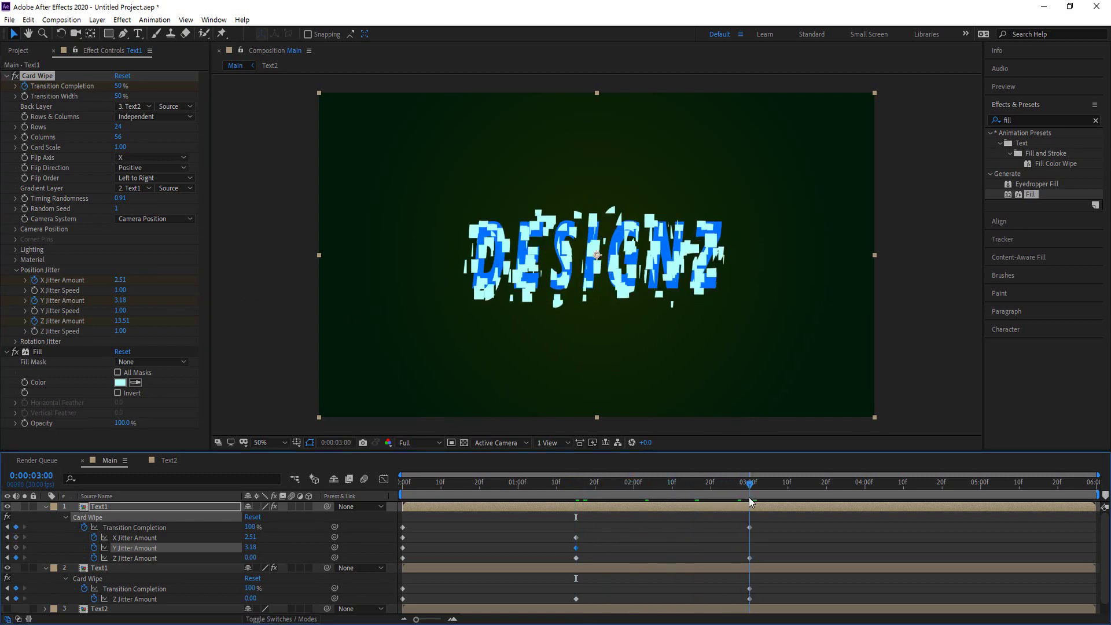
{"action": "left_click", "coordinate": [123, 280]}
{"action": "type", "text": "0"}
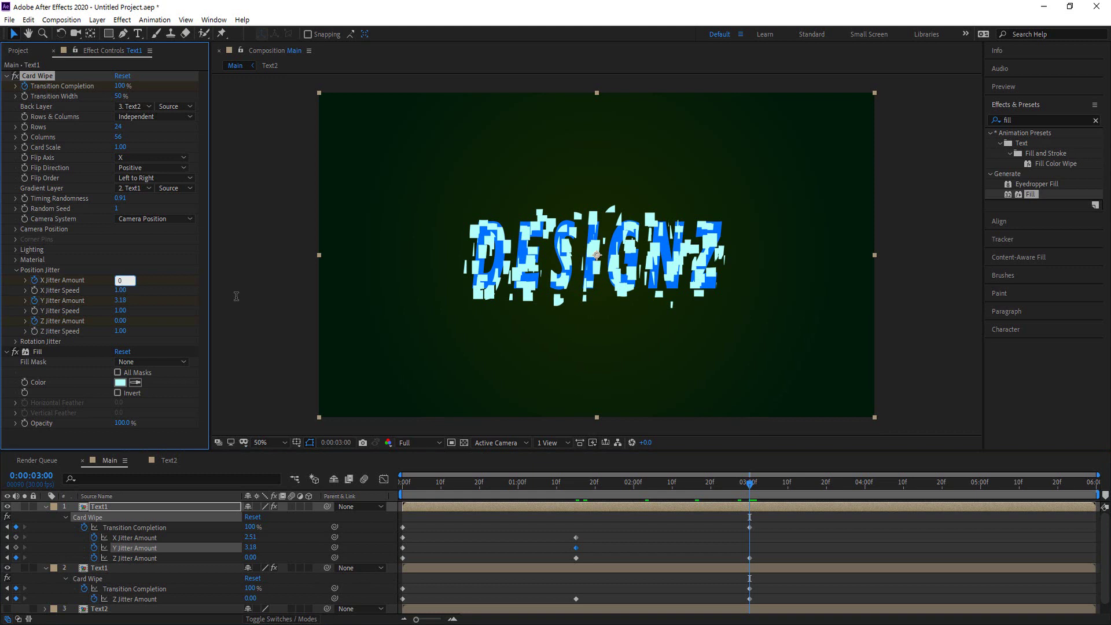
{"action": "key", "text": "Tab"}
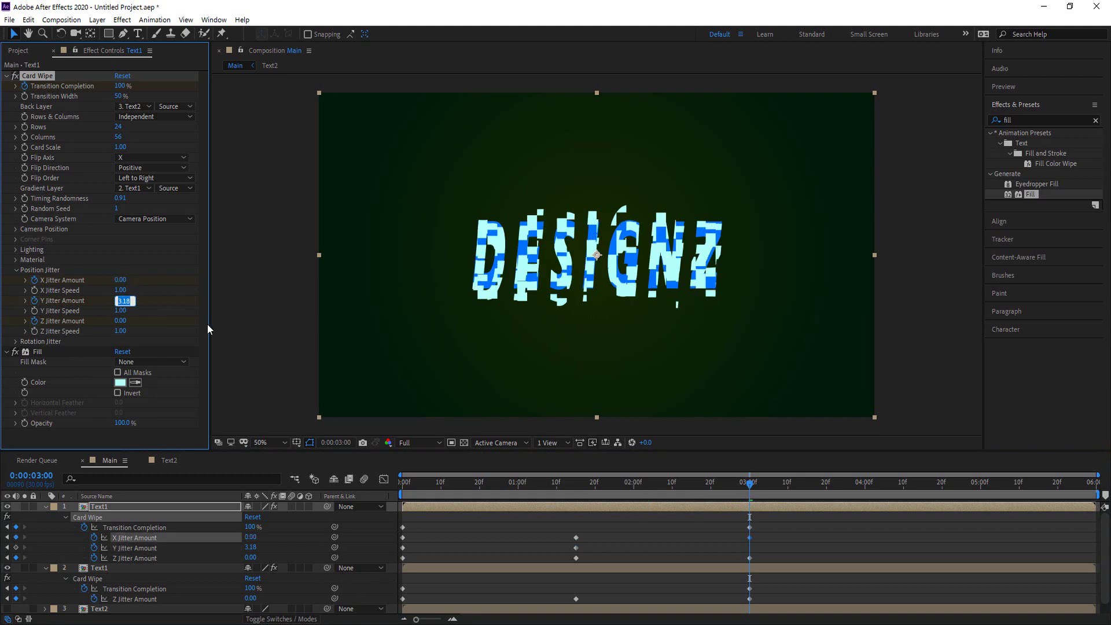
{"action": "type", "text": "0"}
{"action": "left_click", "coordinate": [273, 301]}
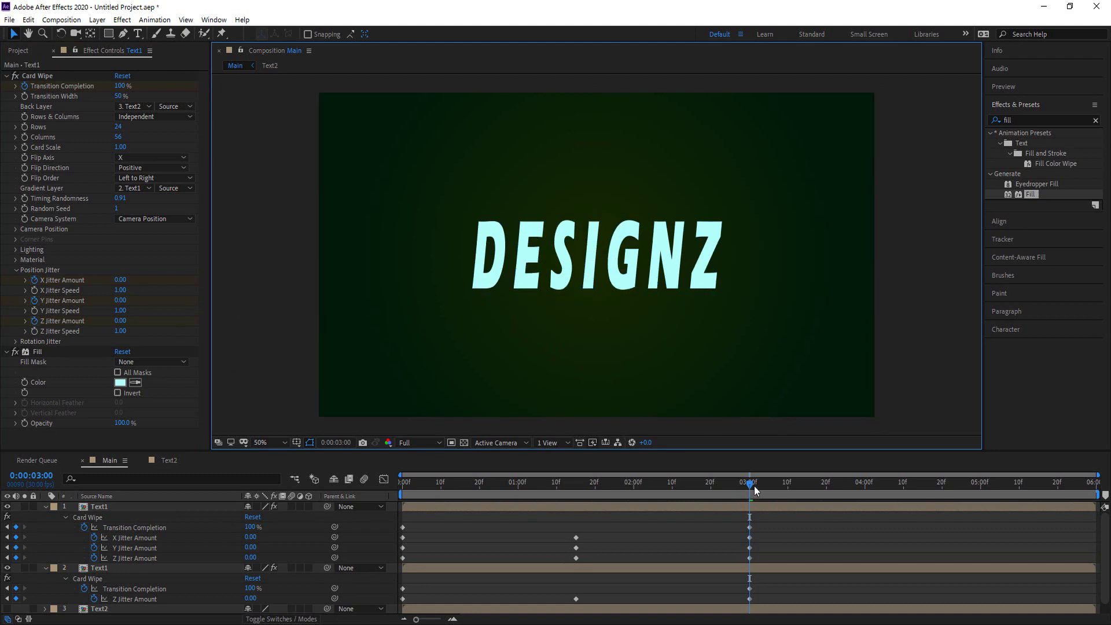
Preview the layered card wipe from the first frame through the end of the transition, then return to the start
{"action": "left_click_drag", "start_coordinate": [752, 489], "coordinate": [407, 489]}
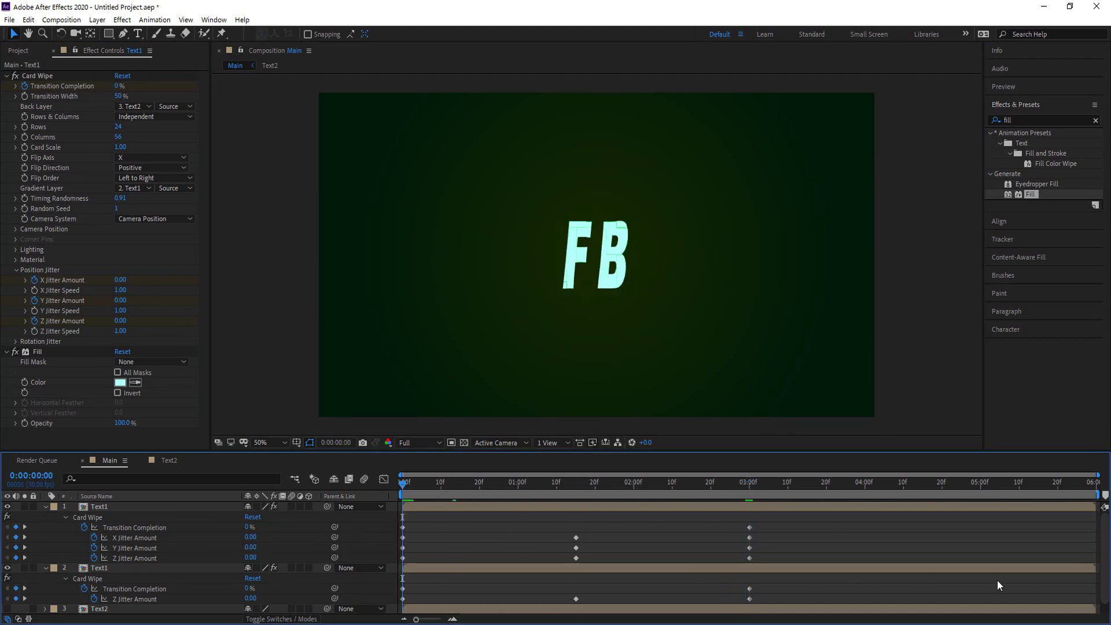
{"action": "key", "text": "space"}
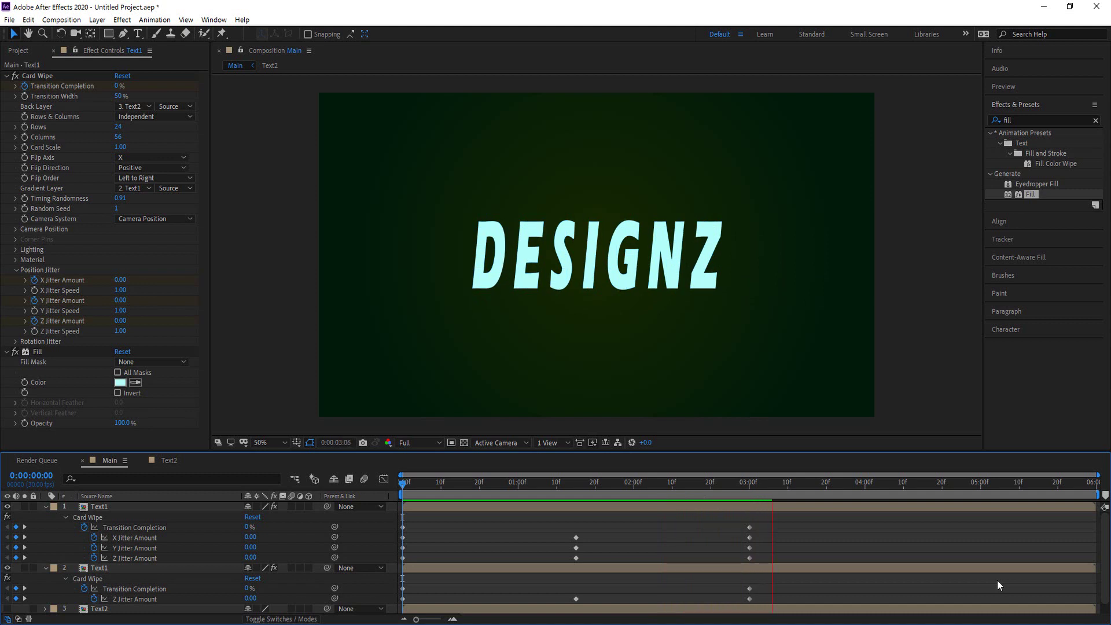
{"action": "key", "text": "space"}
{"action": "left_click_drag", "start_coordinate": [785, 486], "coordinate": [394, 492]}
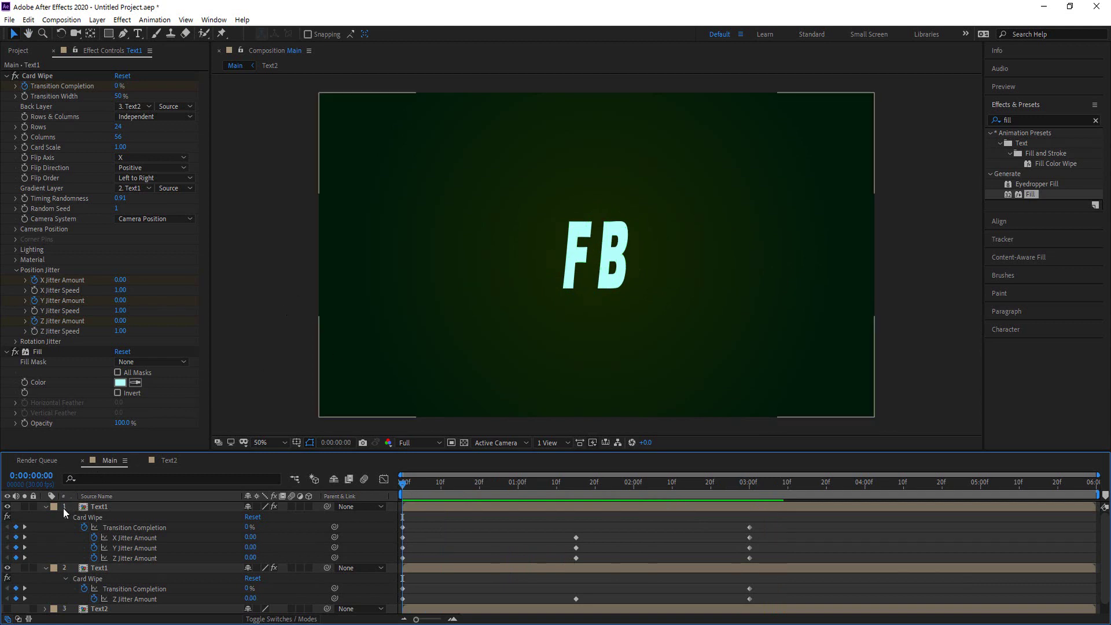
Change the BG layer's Gradient Ramp End Color to a dark teal of R 0, G 39, B 41
{"action": "left_click", "coordinate": [46, 507]}
{"action": "left_click", "coordinate": [46, 517]}
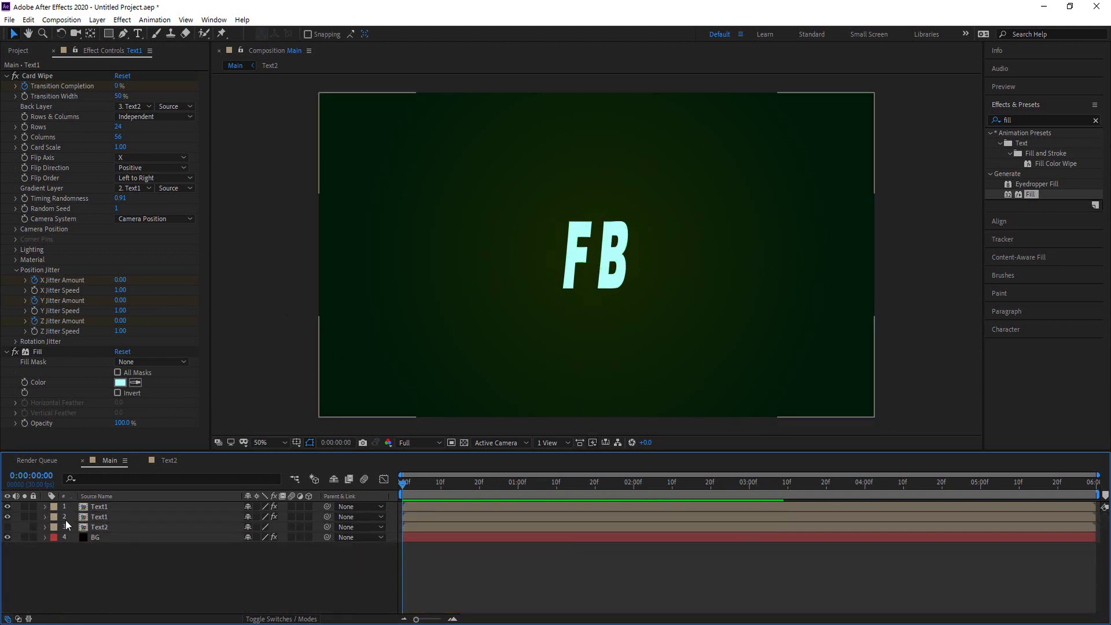
{"action": "left_click", "coordinate": [95, 539]}
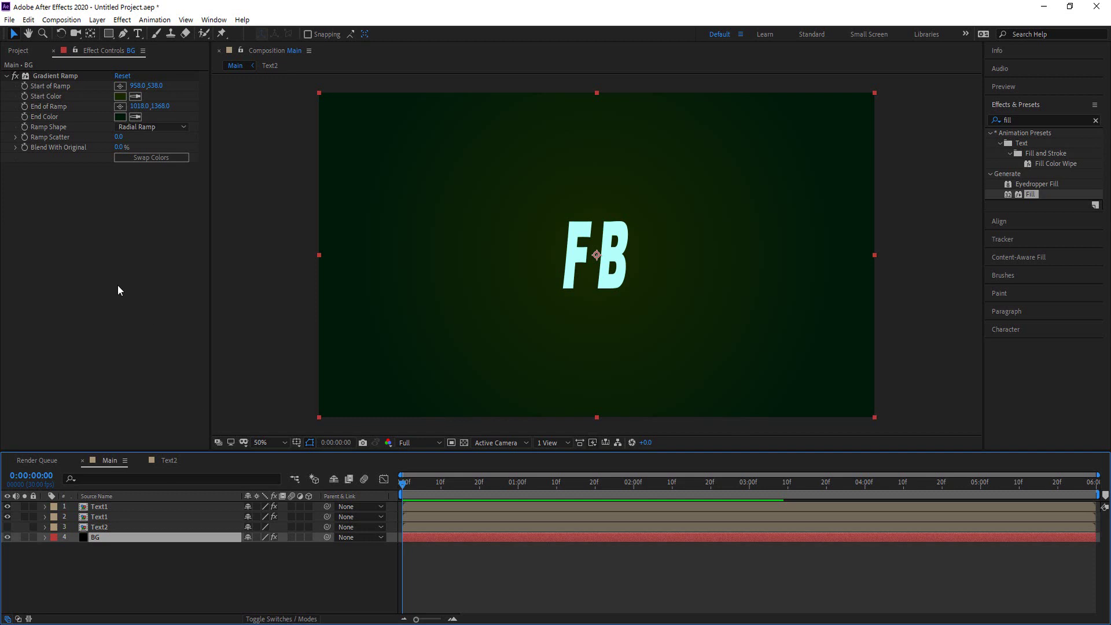
{"action": "left_click", "coordinate": [121, 96]}
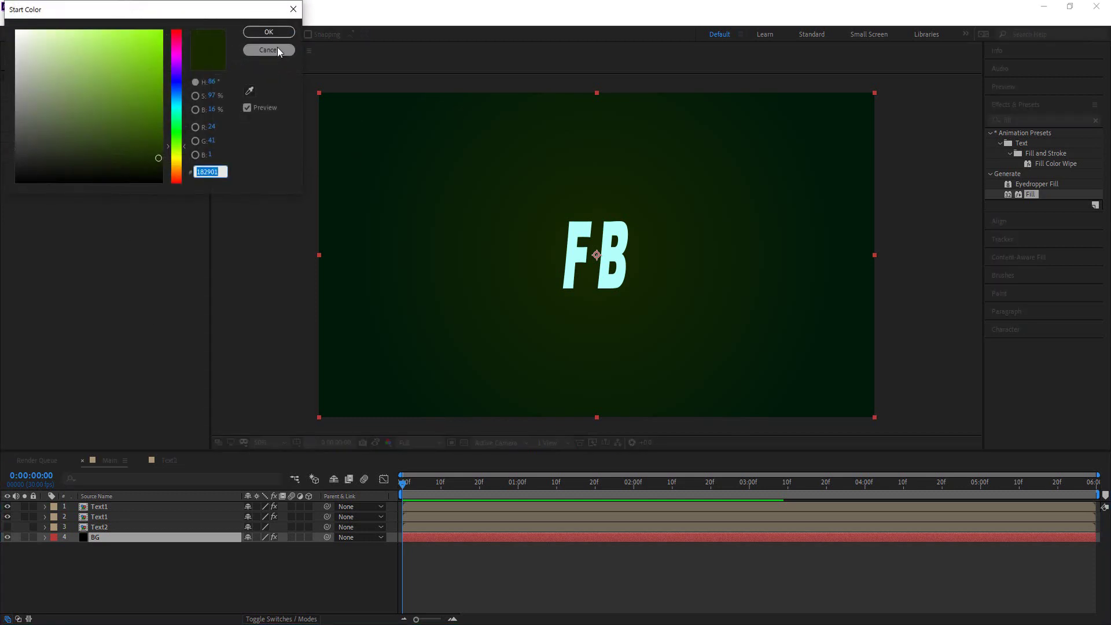
{"action": "left_click", "coordinate": [277, 32]}
{"action": "left_click", "coordinate": [120, 113]}
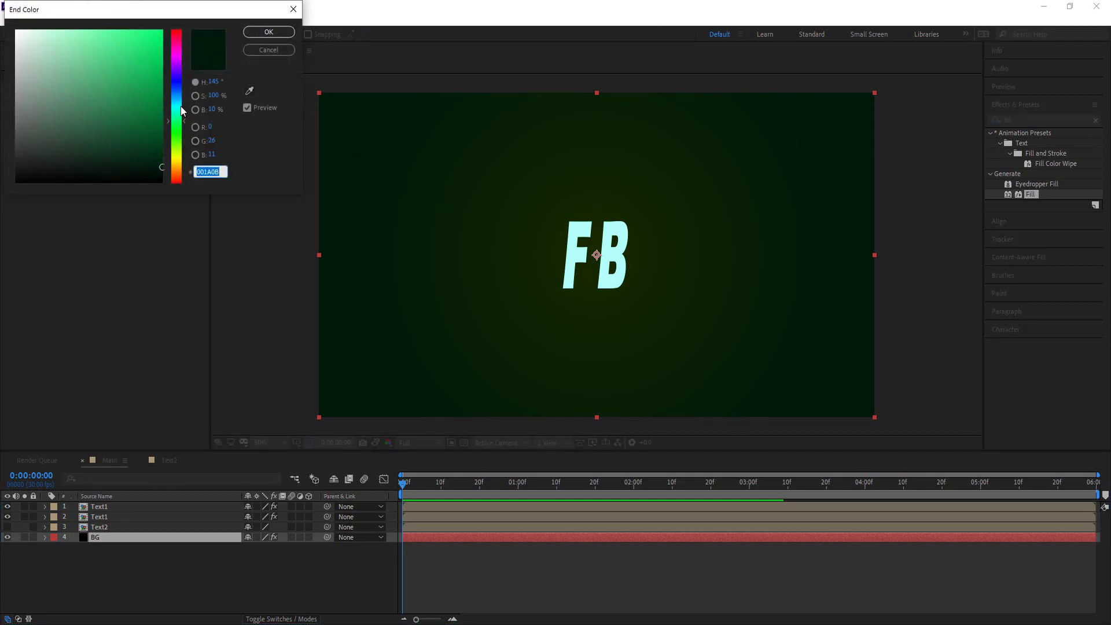
{"action": "left_click_drag", "start_coordinate": [181, 121], "coordinate": [181, 109]}
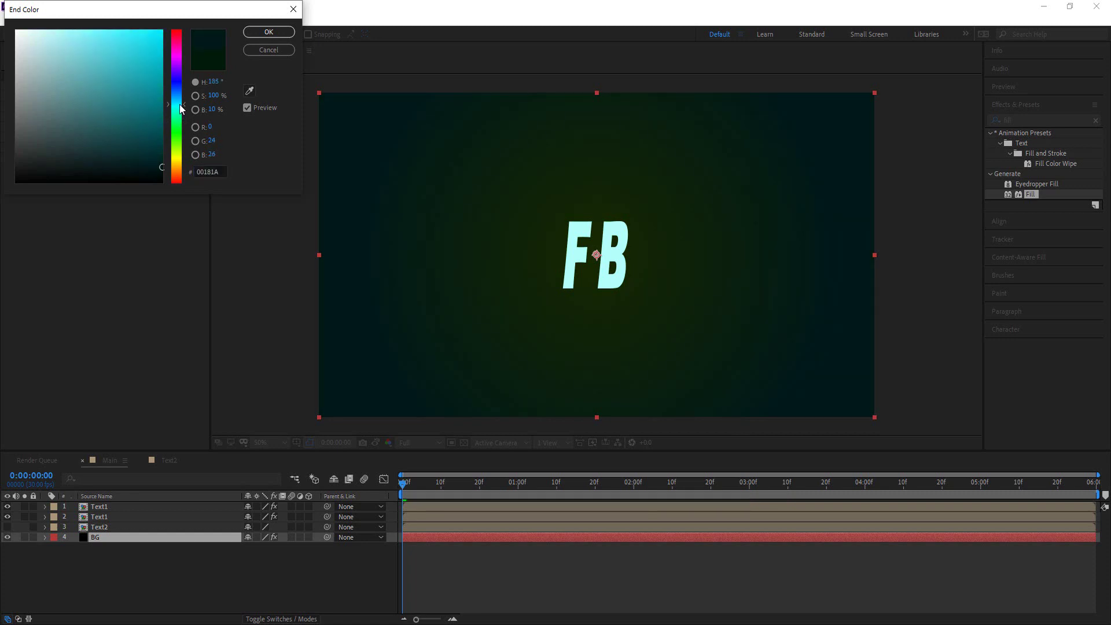
{"action": "left_click_drag", "start_coordinate": [158, 47], "coordinate": [162, 158]}
{"action": "left_click", "coordinate": [165, 168]}
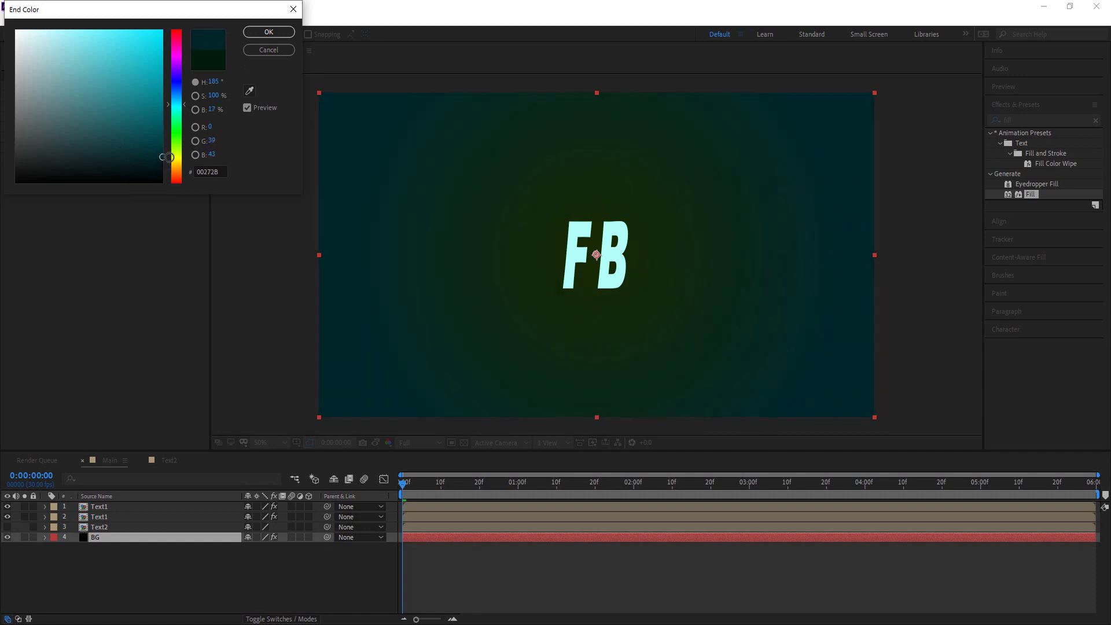
{"action": "left_click", "coordinate": [269, 32]}
Set BG's Gradient Ramp Start Color to dark navy blue 011429 and swap the ramp's start and end colors
{"action": "left_click", "coordinate": [120, 96]}
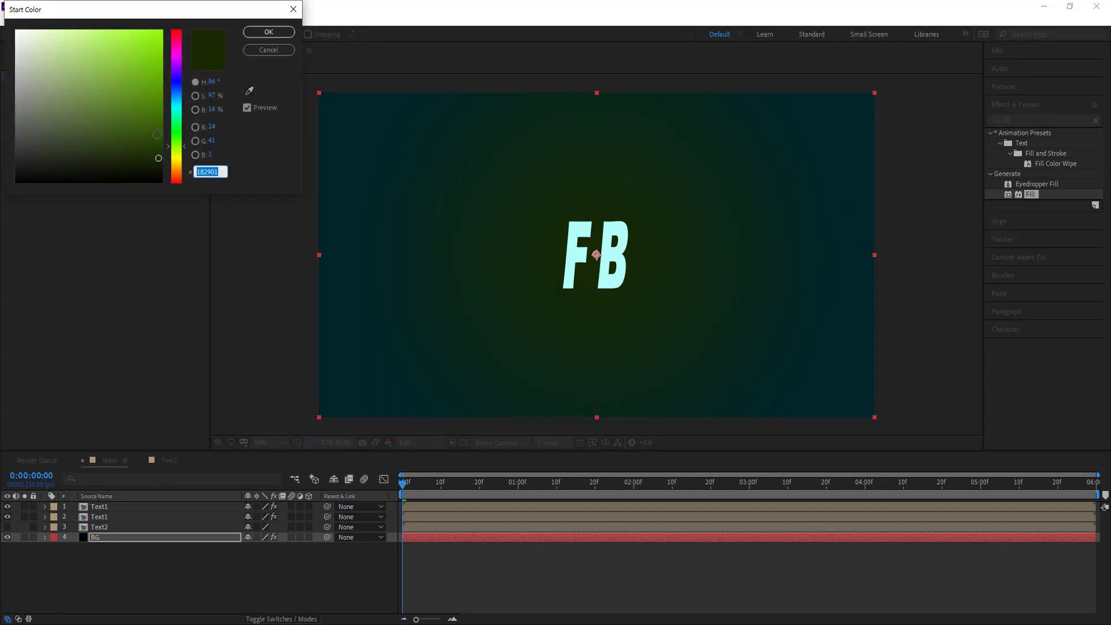
{"action": "left_click_drag", "start_coordinate": [178, 118], "coordinate": [178, 94]}
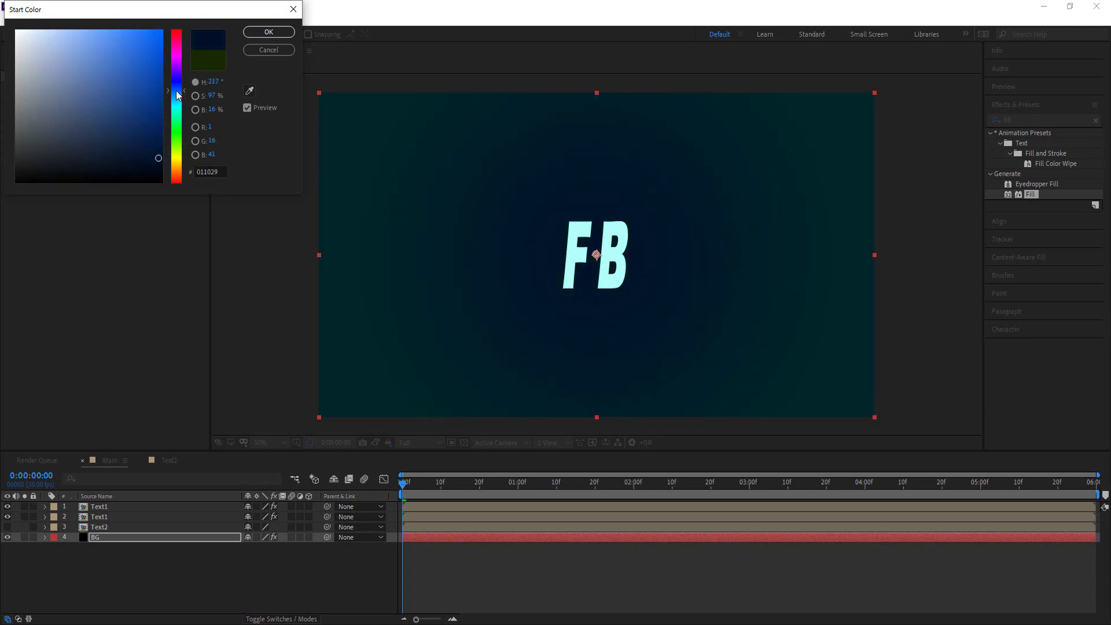
{"action": "left_click", "coordinate": [268, 31]}
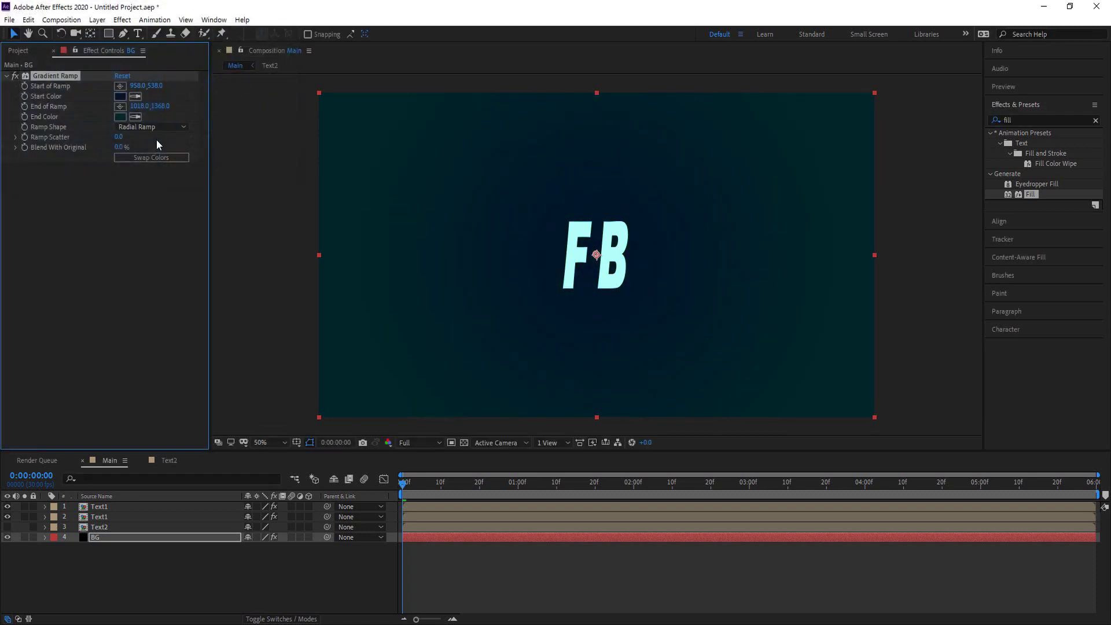
{"action": "left_click", "coordinate": [152, 158]}
{"action": "left_click_drag", "start_coordinate": [596, 255], "coordinate": [600, 302]}
{"action": "left_click_drag", "start_coordinate": [595, 247], "coordinate": [598, 252]}
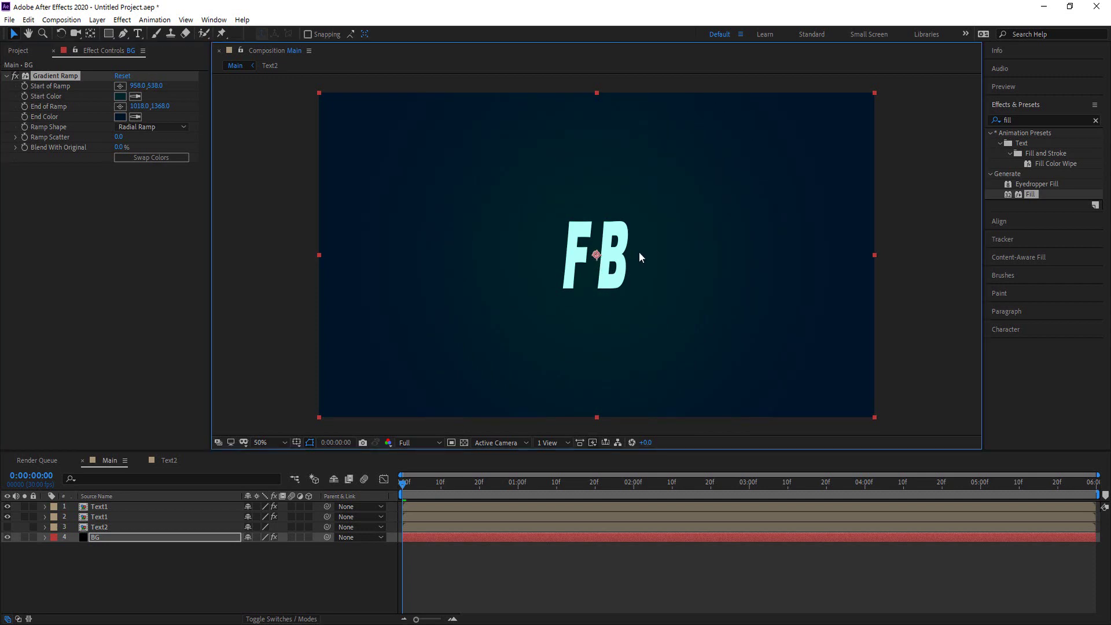
Darken the navy End Color of BG's Gradient Ramp and brighten its Start Color to teal 004247
{"action": "left_click", "coordinate": [119, 117]}
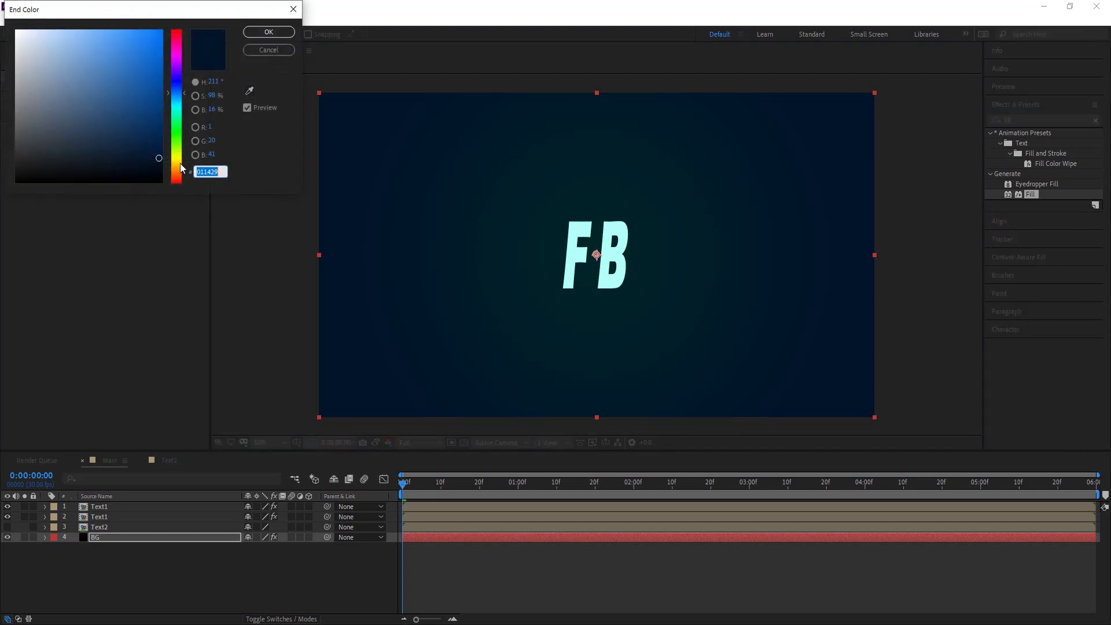
{"action": "left_click_drag", "start_coordinate": [158, 158], "coordinate": [163, 168]}
{"action": "left_click", "coordinate": [269, 32]}
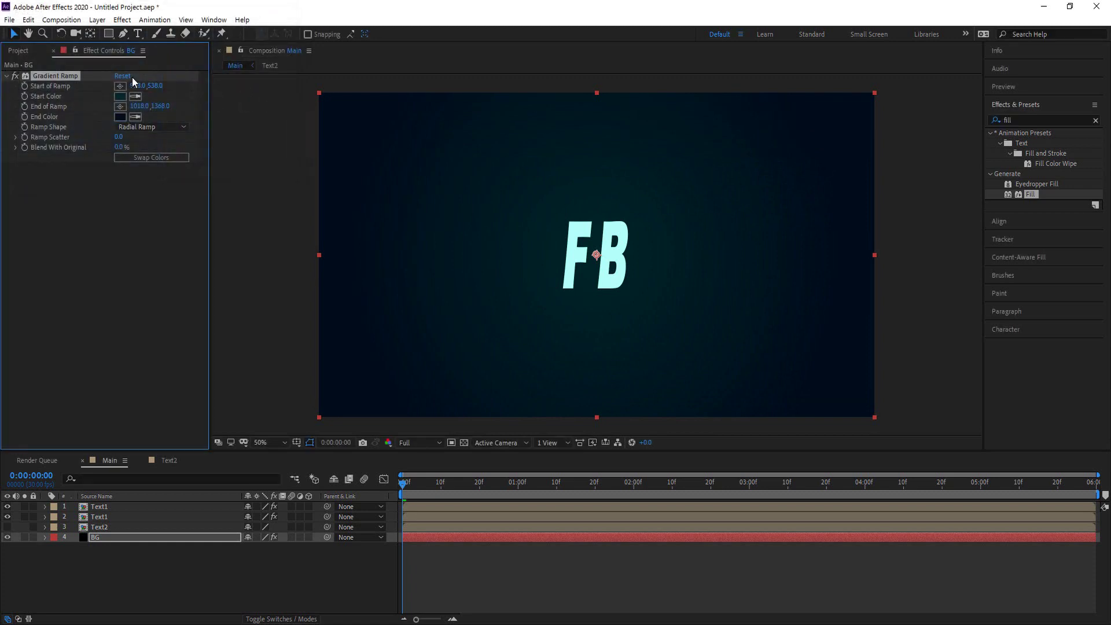
{"action": "left_click", "coordinate": [123, 97]}
{"action": "left_click_drag", "start_coordinate": [158, 158], "coordinate": [168, 141]}
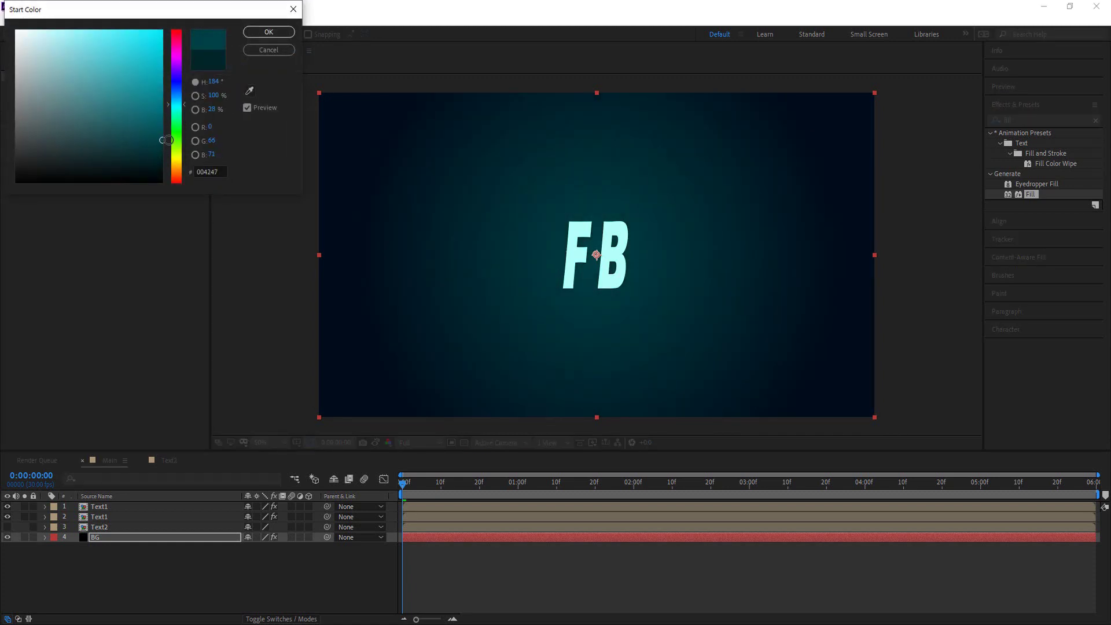
{"action": "left_click", "coordinate": [263, 31]}
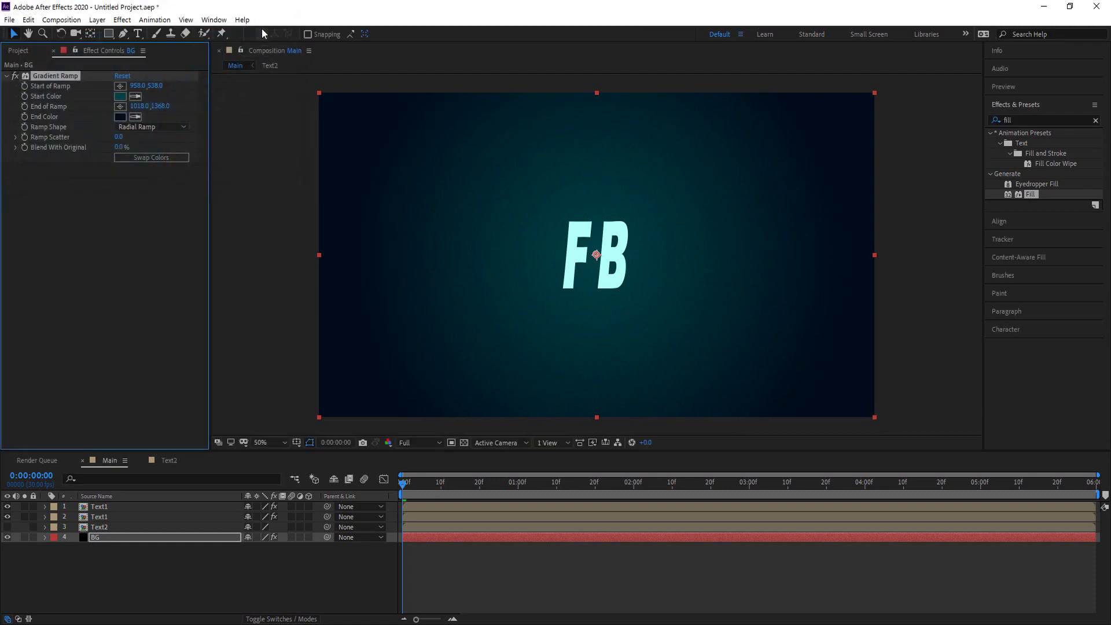
{"action": "left_click", "coordinate": [146, 572]}
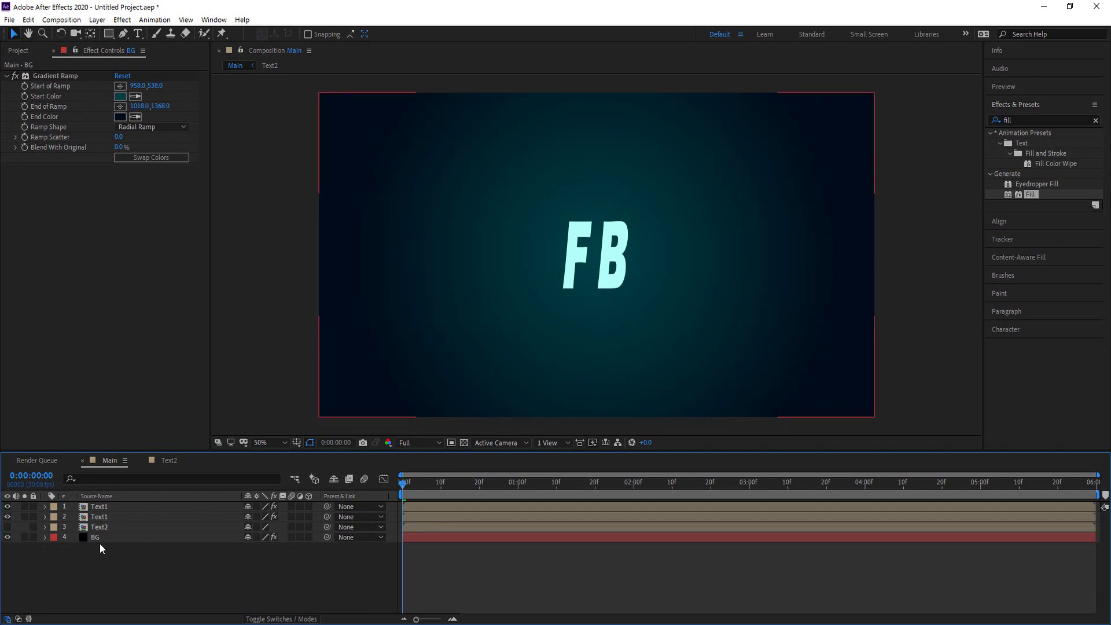
Add a Drop Shadow layer style to the top Text1 layer
{"action": "left_click", "coordinate": [102, 506]}
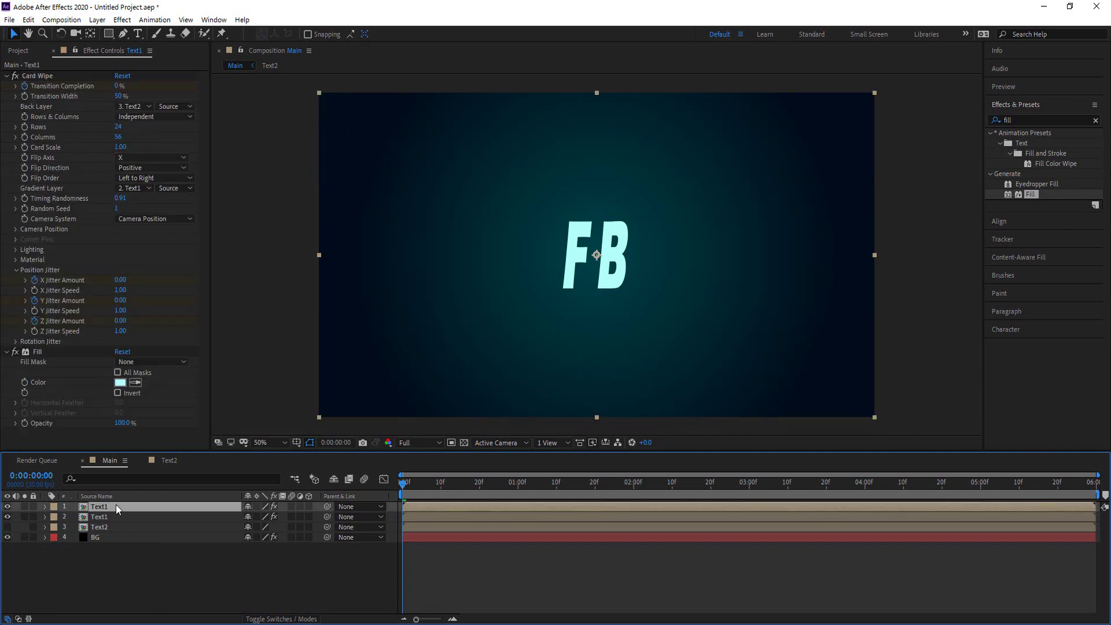
{"action": "right_click", "coordinate": [128, 507]}
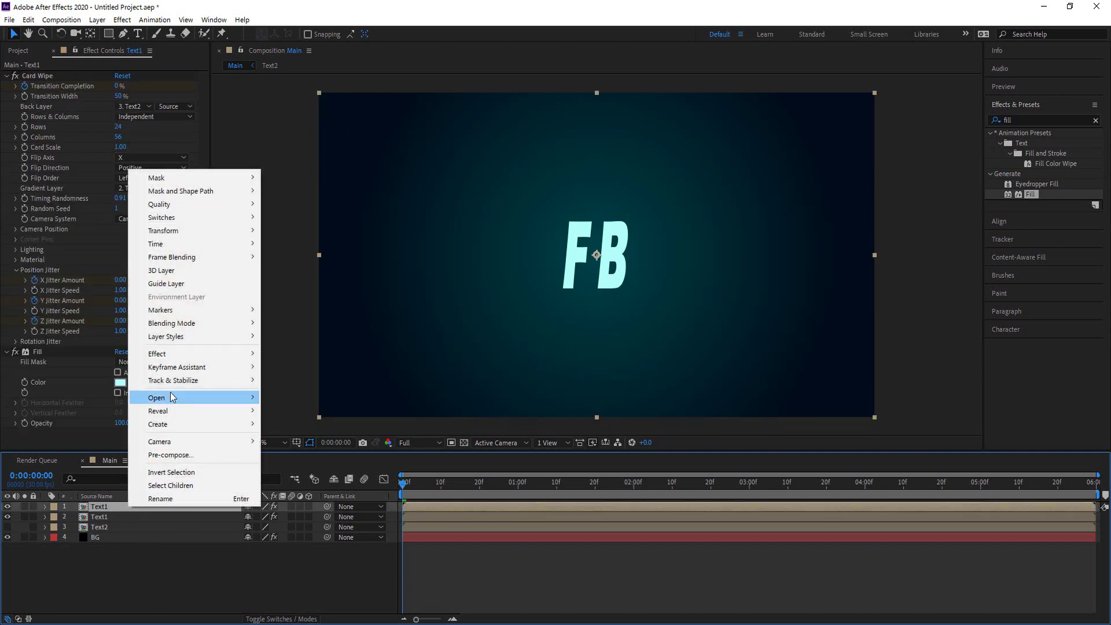
{"action": "mouse_move", "coordinate": [199, 340]}
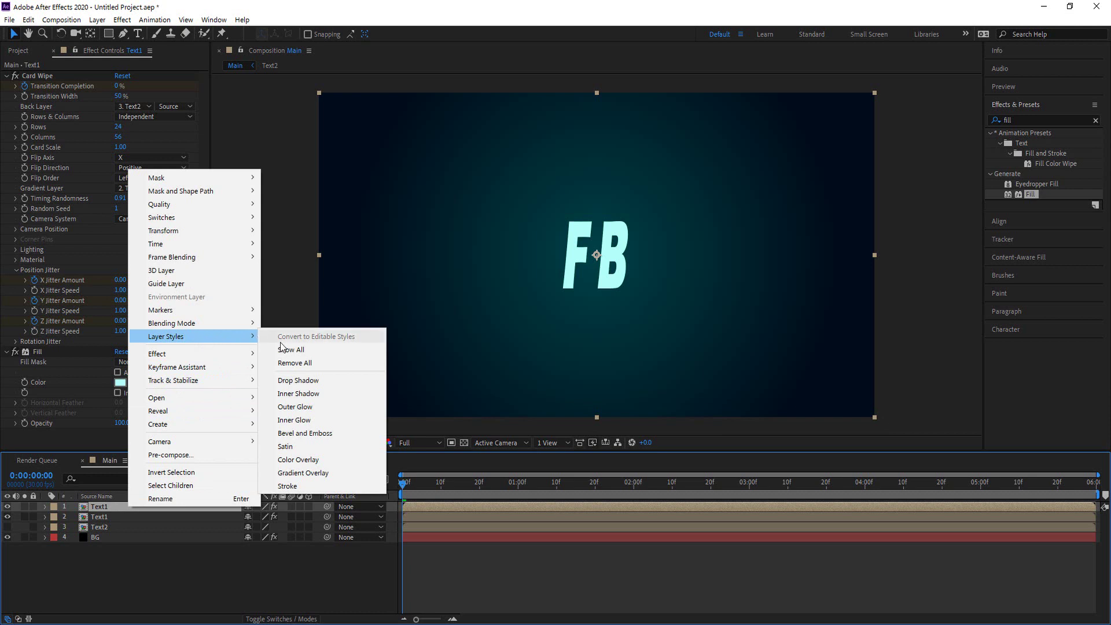
{"action": "left_click", "coordinate": [328, 381]}
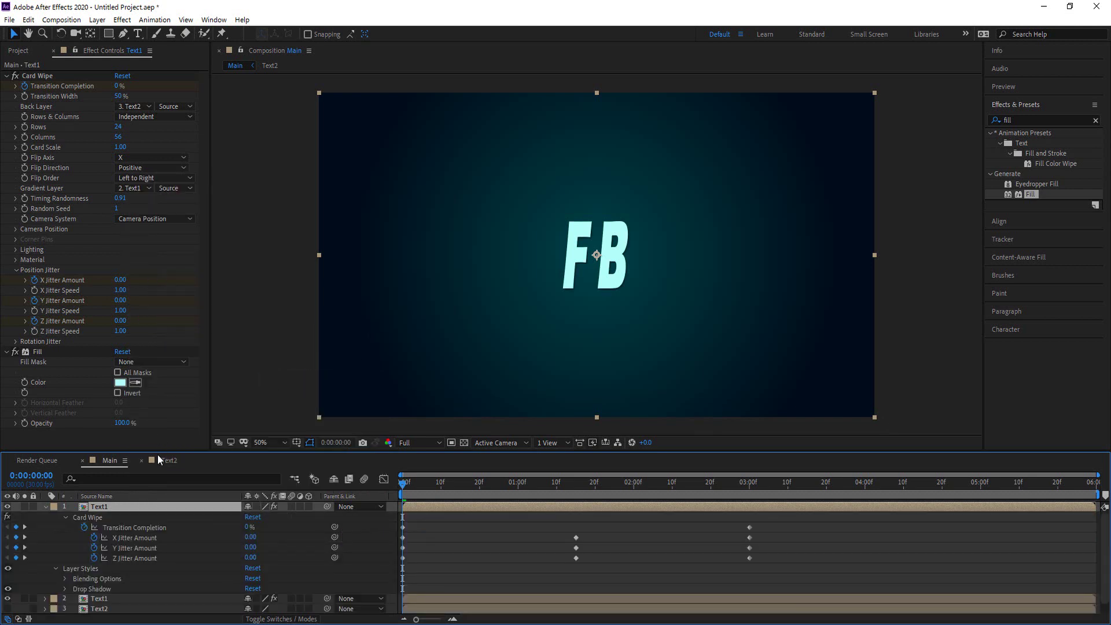
Set the top Text1's Drop Shadow Opacity to 100% and Distance to 25, and collapse the layer's properties
{"action": "left_click", "coordinate": [64, 589]}
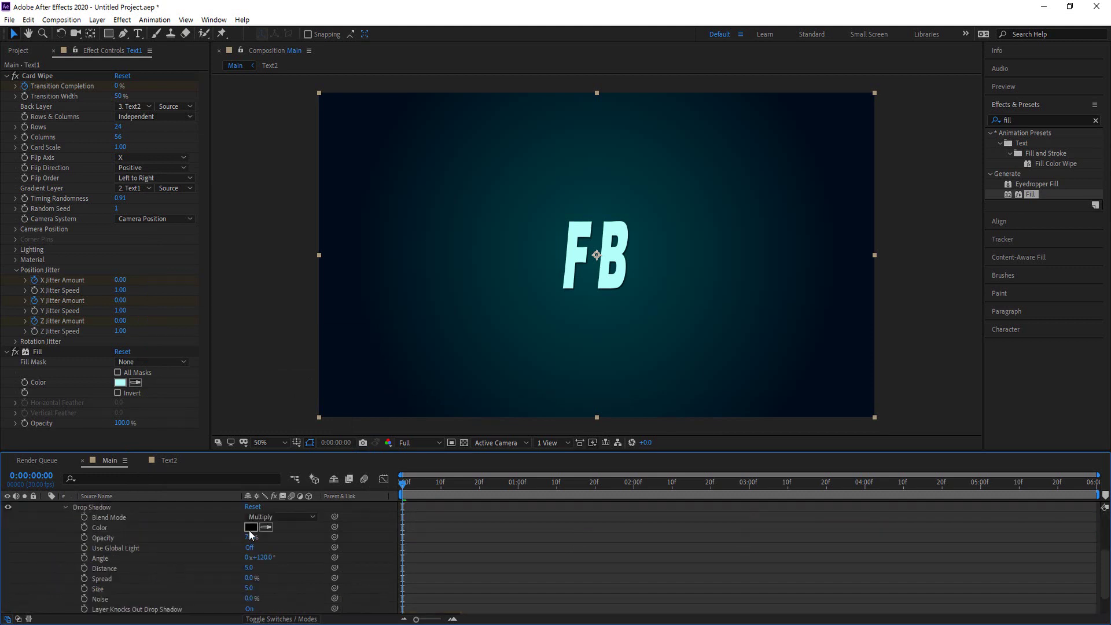
{"action": "left_click_drag", "start_coordinate": [250, 538], "coordinate": [300, 537]}
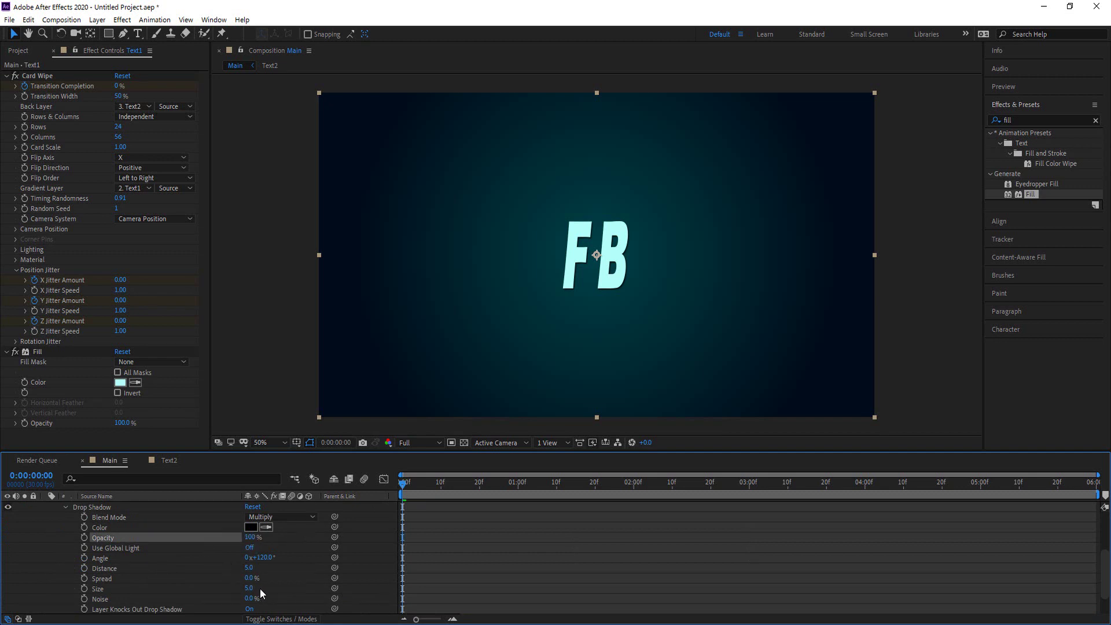
{"action": "mouse_move", "coordinate": [249, 573]}
{"action": "left_mouse_down"}
{"action": "mouse_move", "coordinate": [295, 570]}
{"action": "mouse_move", "coordinate": [256, 558]}
{"action": "left_mouse_up"}
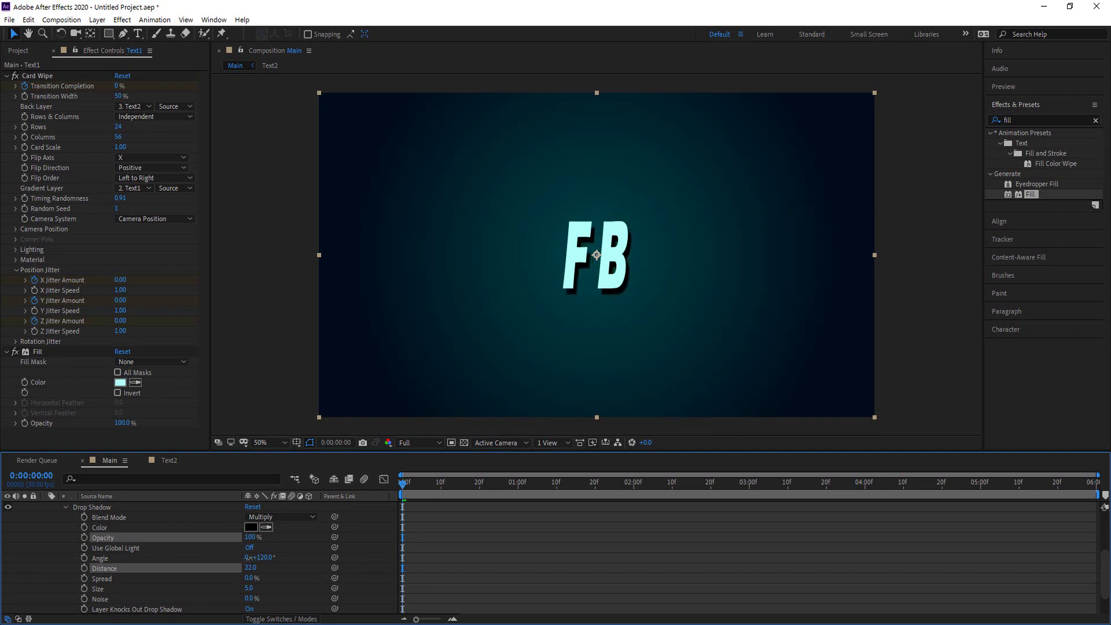
{"action": "left_click_drag", "start_coordinate": [249, 559], "coordinate": [250, 559]}
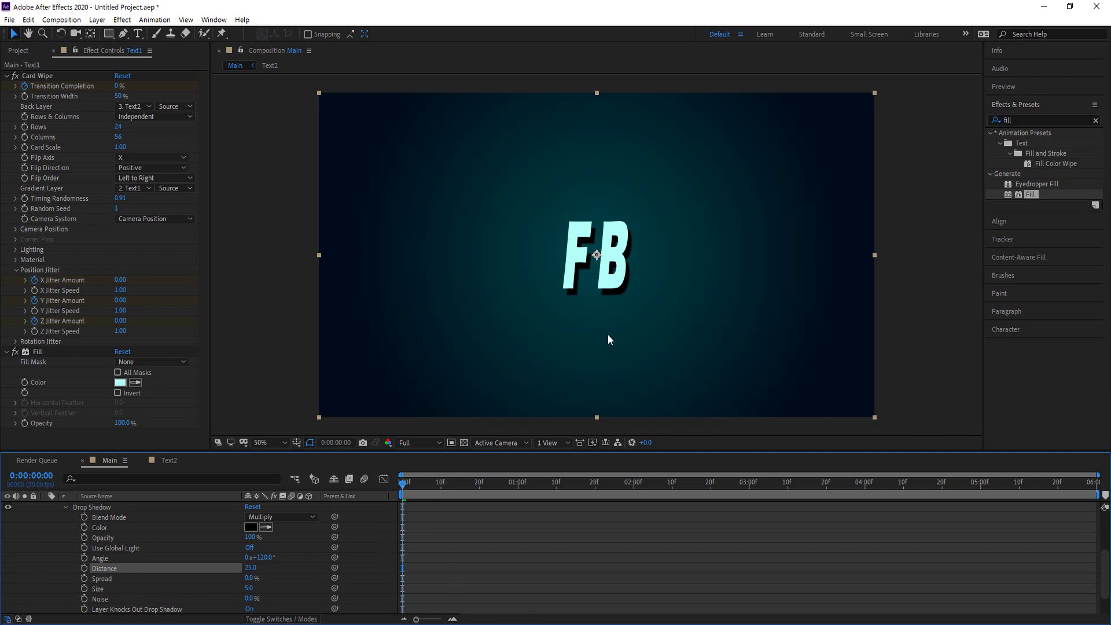
{"action": "left_click", "coordinate": [65, 507]}
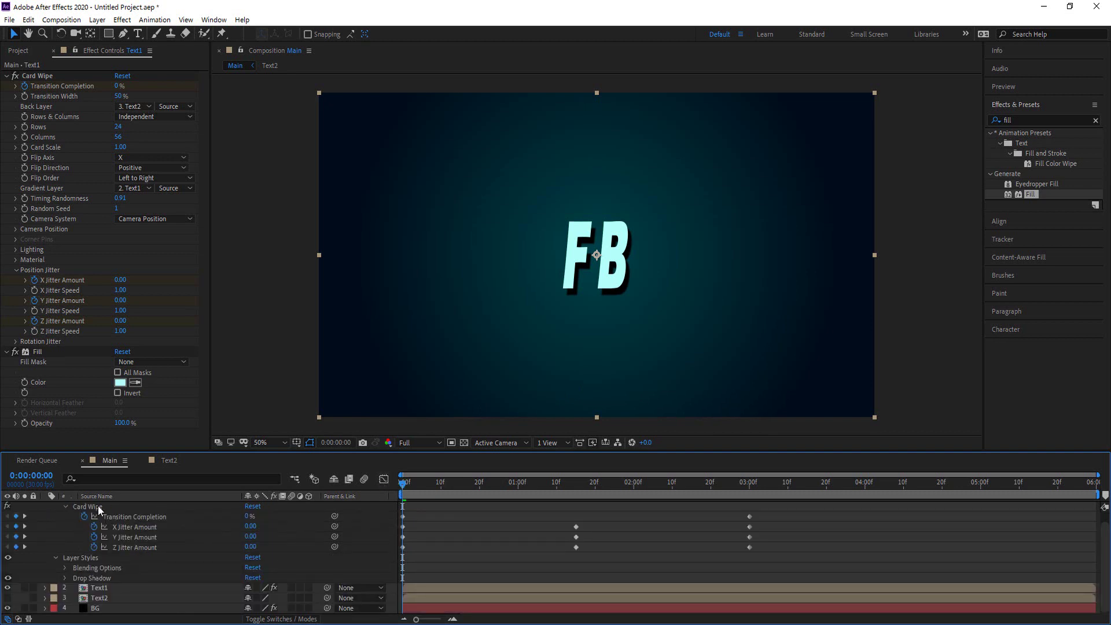
{"action": "left_click", "coordinate": [64, 506]}
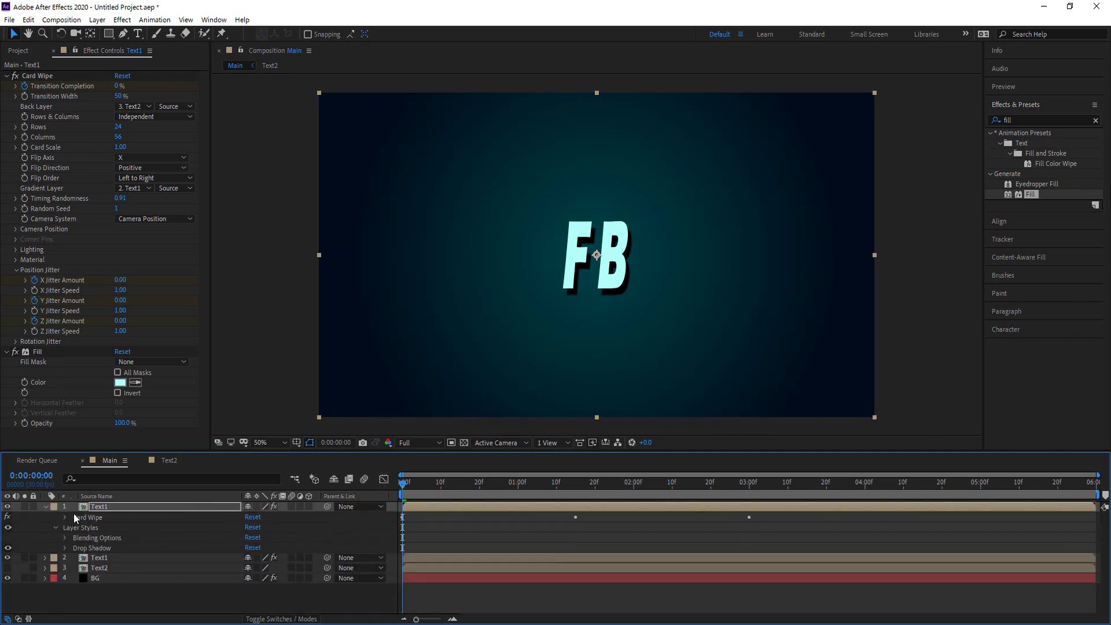
{"action": "left_click", "coordinate": [44, 506]}
Preview the FB to DESIGNZ transition with the drop shadow and new background, returning to the first frame
{"action": "key", "text": "space"}
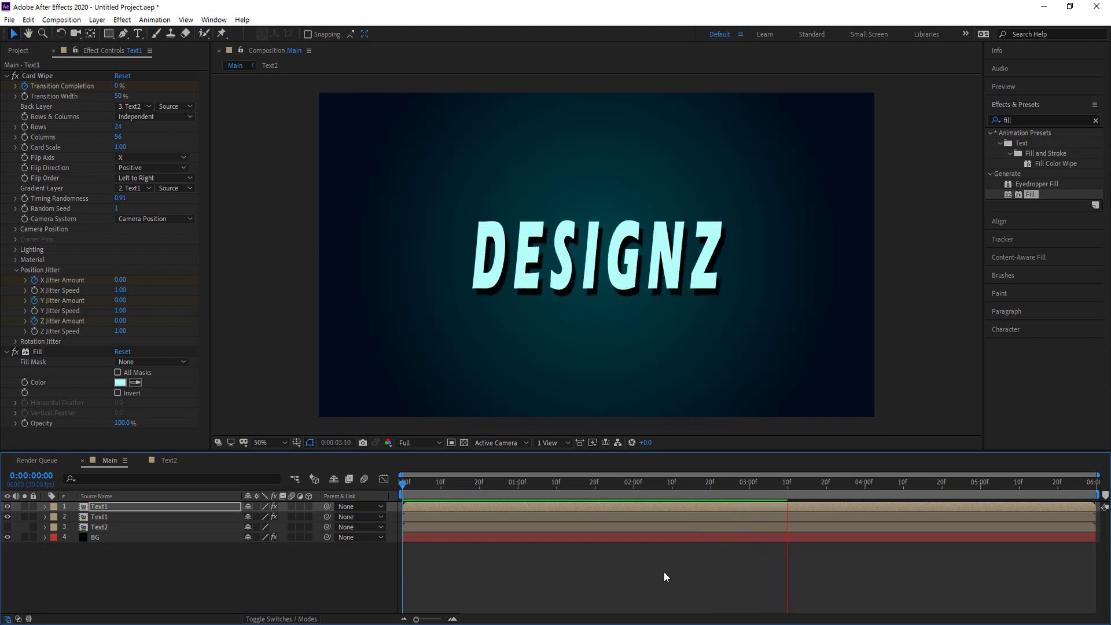
{"action": "key", "text": "space"}
{"action": "key", "text": "space"}
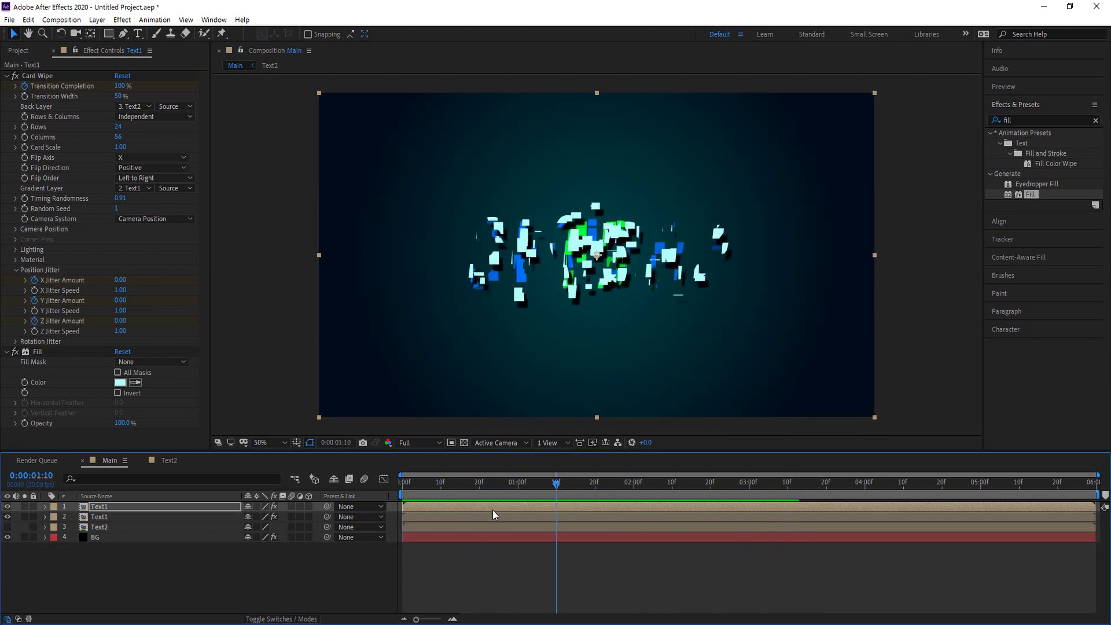
{"action": "key", "text": "space"}
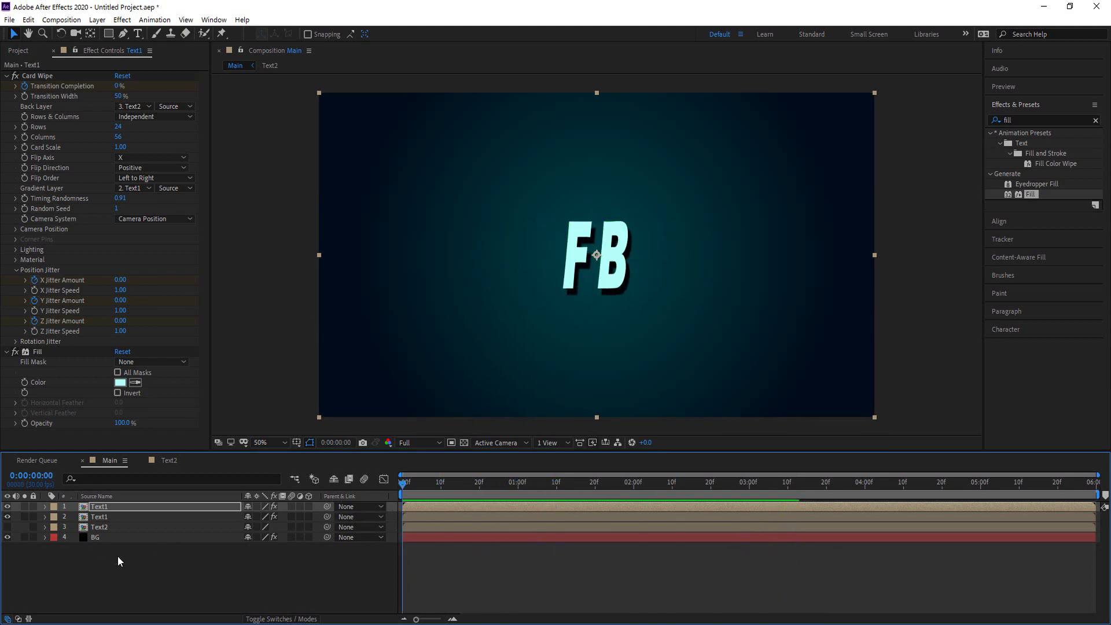
Create a new adjustment layer above all layers in the Main composition
{"action": "right_click", "coordinate": [155, 557]}
{"action": "mouse_move", "coordinate": [242, 425]}
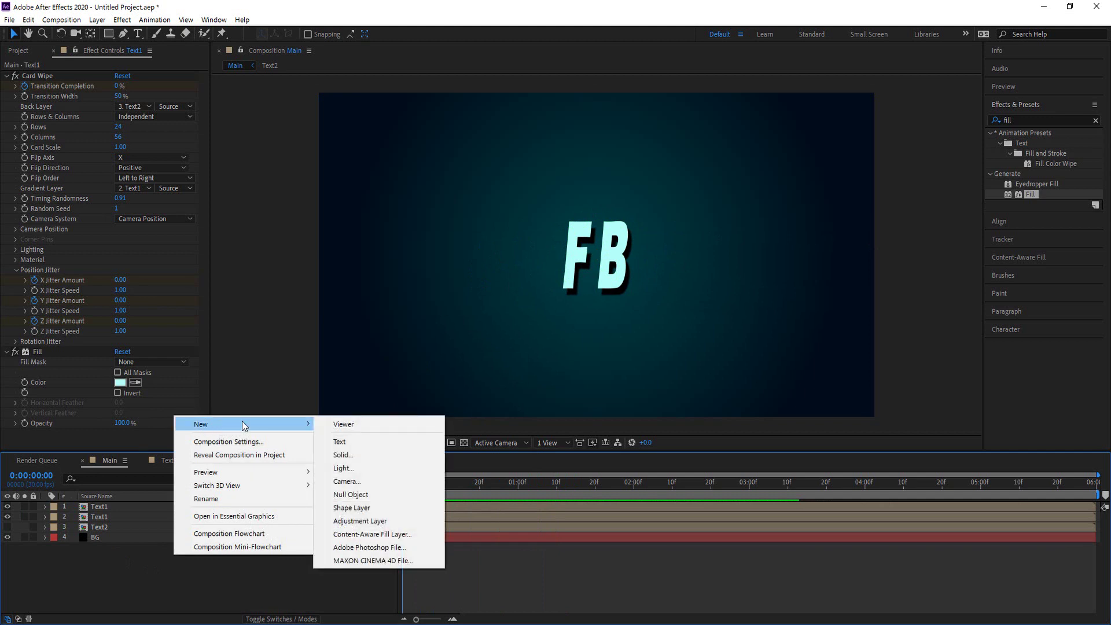
{"action": "left_click", "coordinate": [363, 521]}
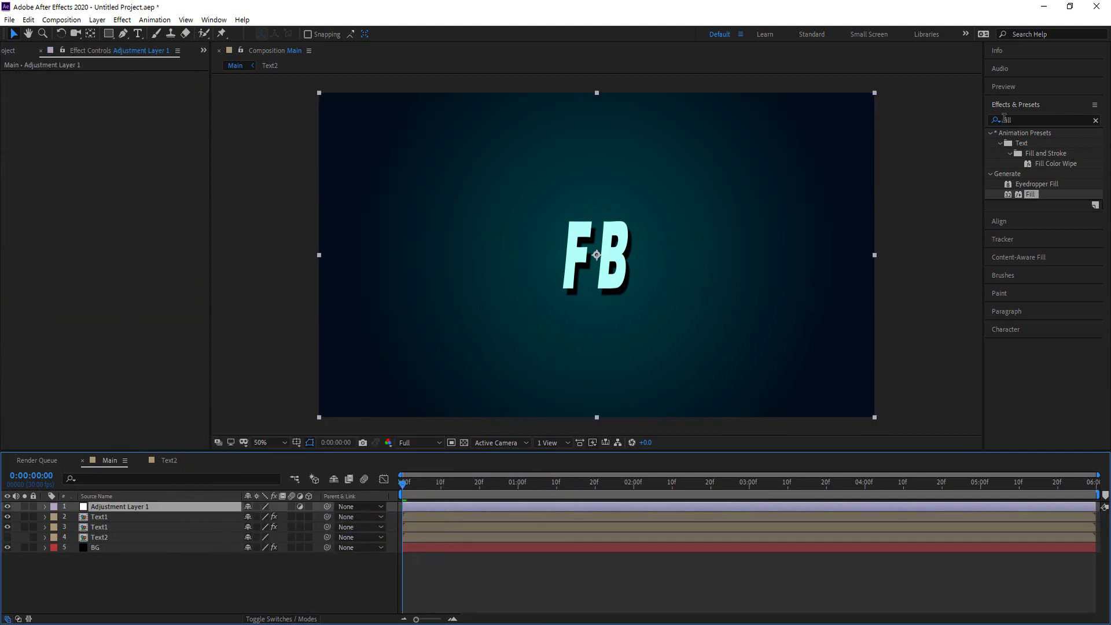
Apply the Curves effect to the adjustment layer and shape a slight RGB S-curve with lowered shadows and raised highlights
{"action": "left_click", "coordinate": [1022, 120]}
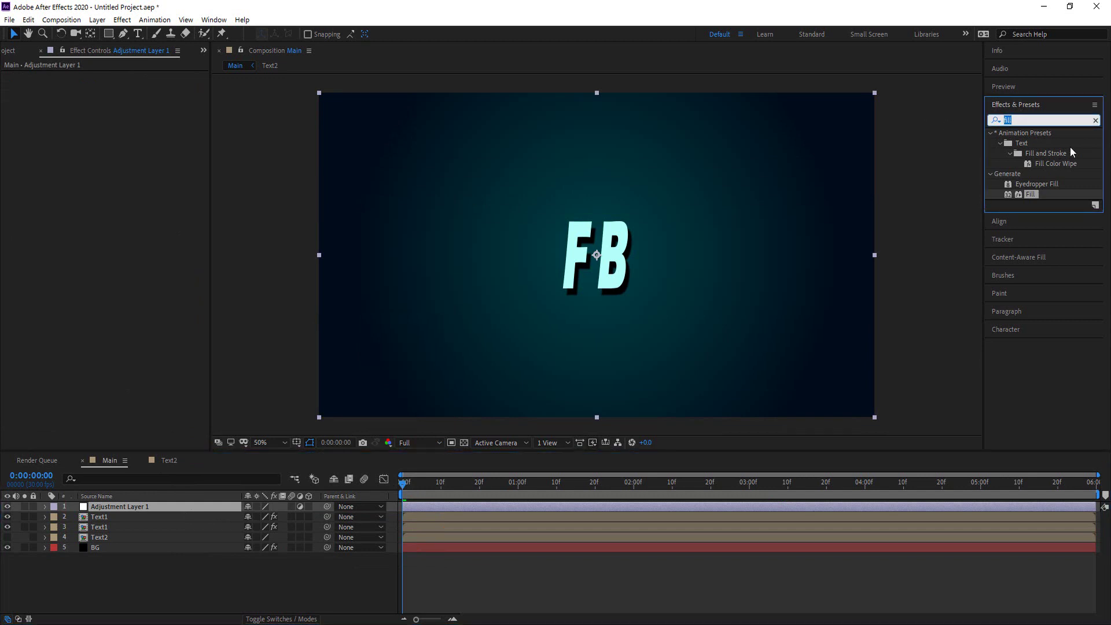
{"action": "type", "text": "curves"}
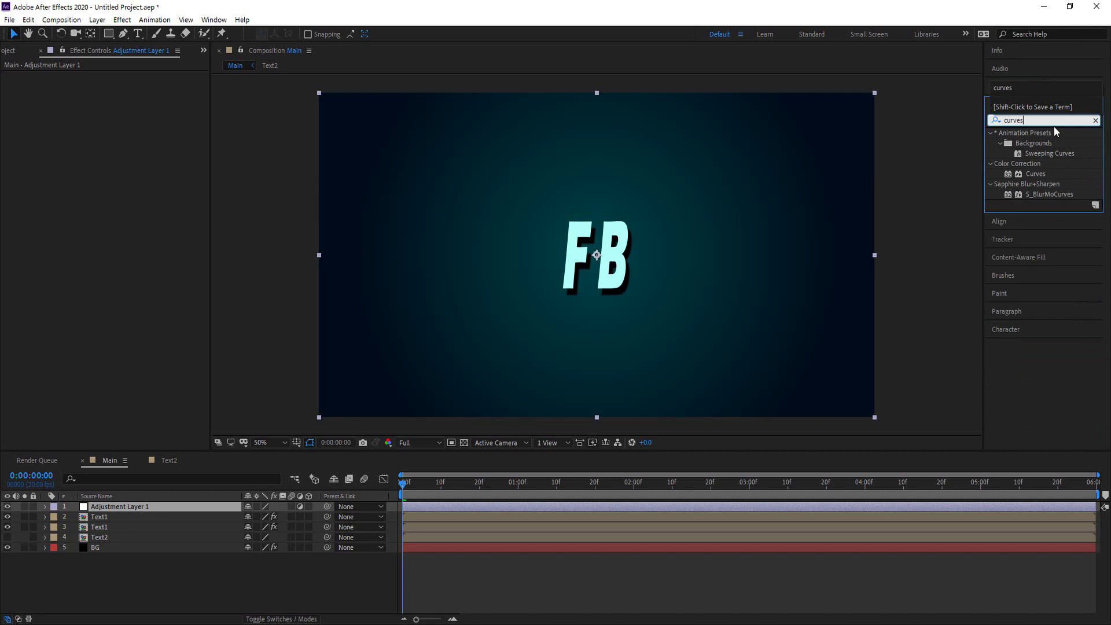
{"action": "left_click_drag", "start_coordinate": [1020, 172], "coordinate": [115, 509]}
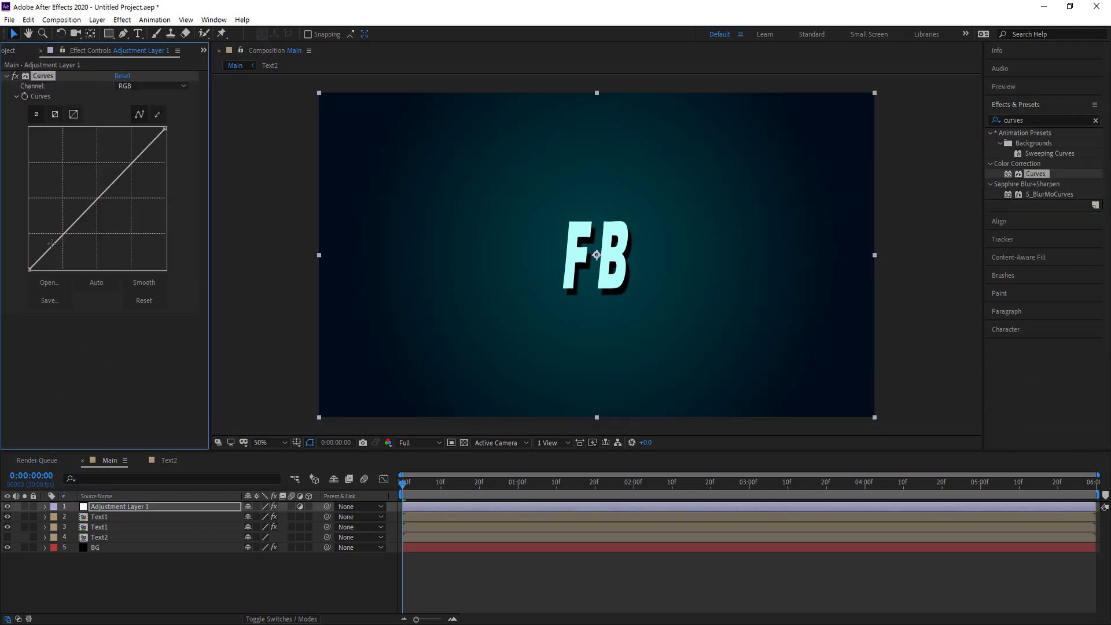
{"action": "left_click_drag", "start_coordinate": [52, 245], "coordinate": [59, 247]}
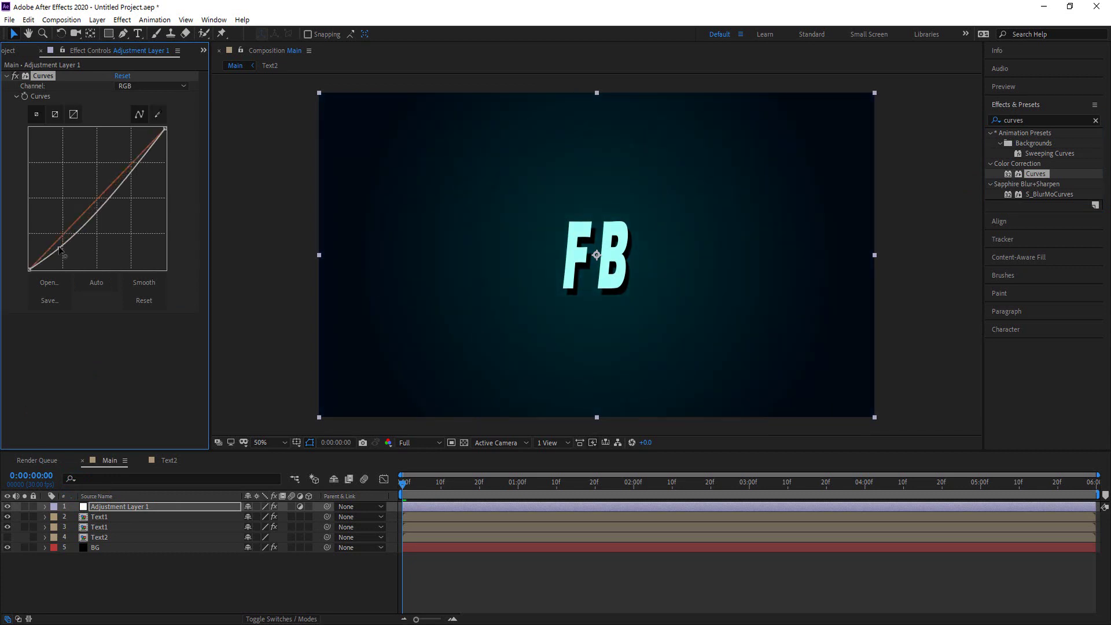
{"action": "left_click_drag", "start_coordinate": [134, 167], "coordinate": [128, 162]}
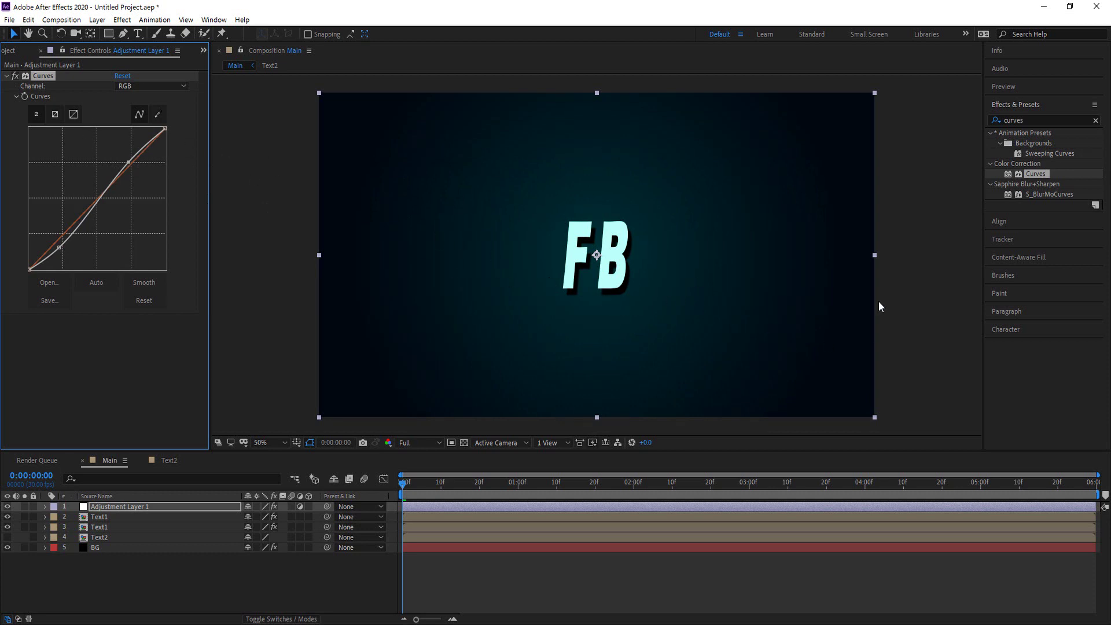
Find the Noise effect from Noise & Grain and apply it to Adjustment Layer 1
{"action": "left_click", "coordinate": [999, 121]}
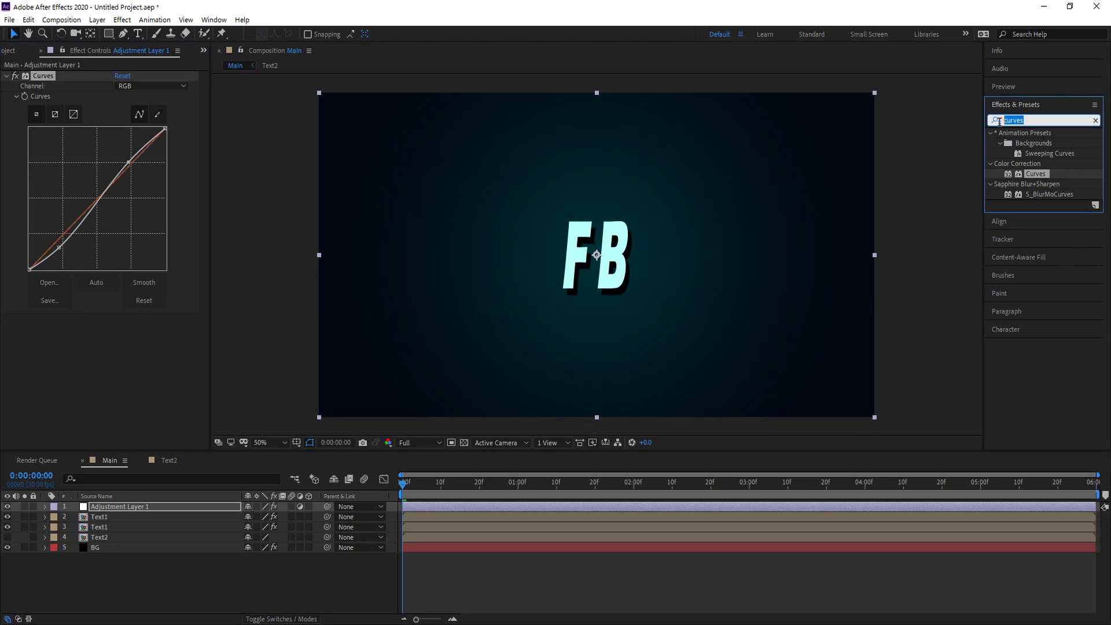
{"action": "type", "text": "noise"}
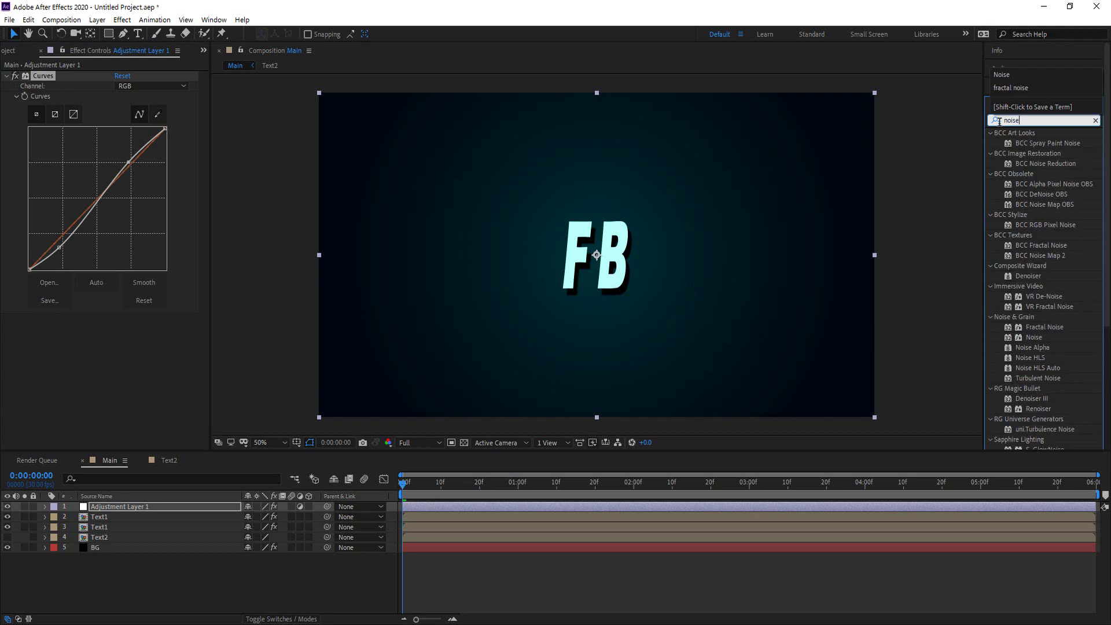
{"action": "scroll", "coordinate": [1044, 324], "scroll_direction": "down", "scroll_amount": 4}
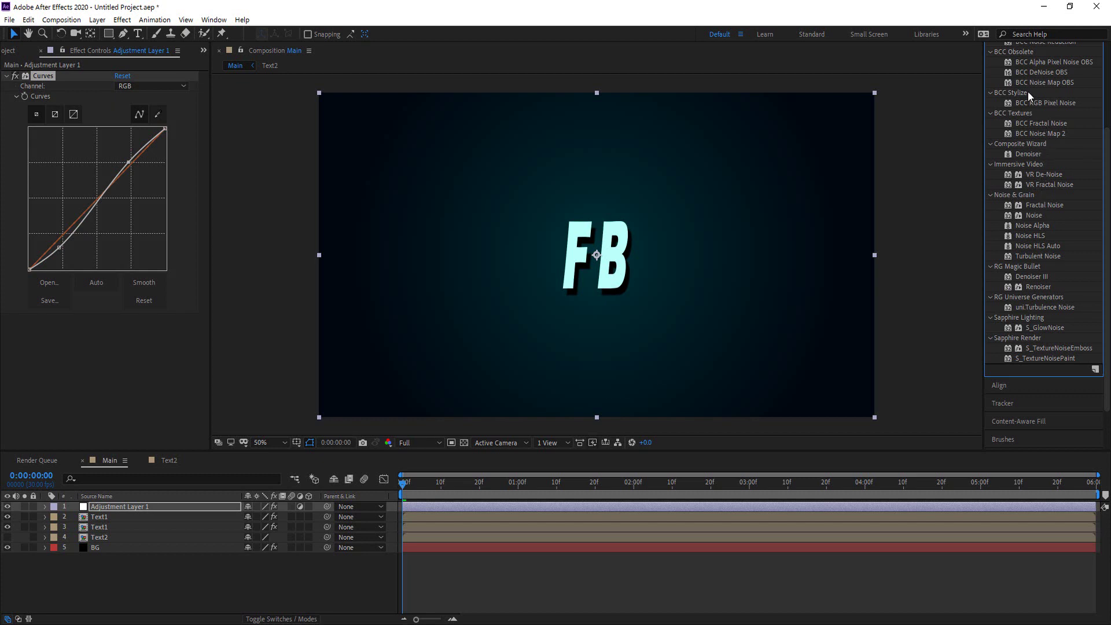
{"action": "left_click_drag", "start_coordinate": [1034, 215], "coordinate": [124, 507]}
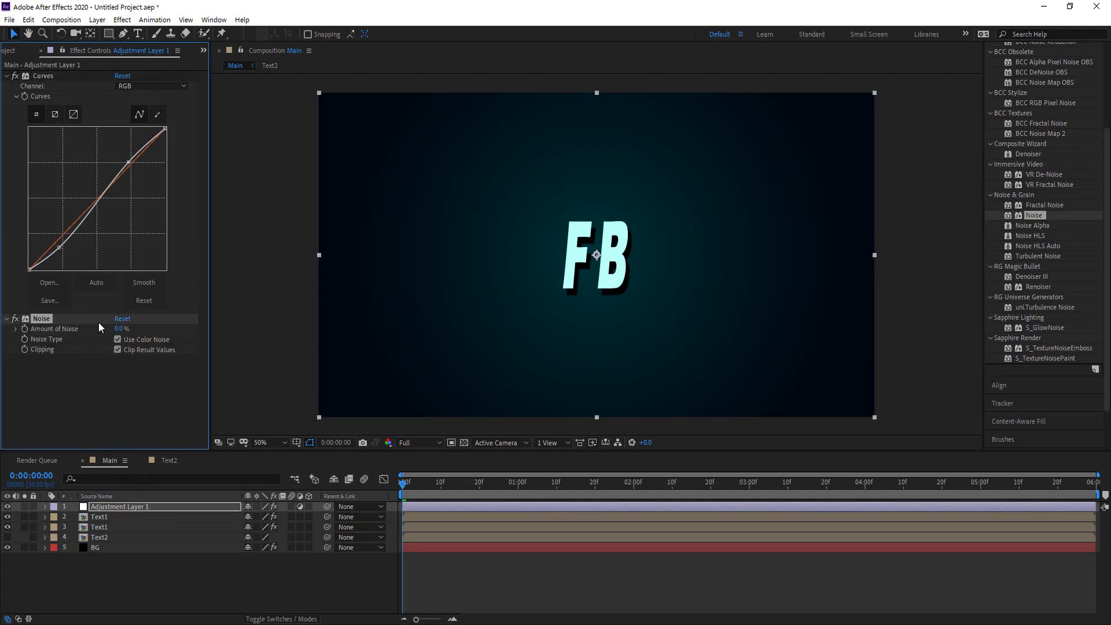
Set the adjustment layer's Amount of Noise to 5% and turn off Use Color Noise
{"action": "left_click_drag", "start_coordinate": [122, 334], "coordinate": [194, 326]}
{"action": "mouse_move", "coordinate": [261, 323]}
{"action": "left_mouse_down"}
{"action": "mouse_move", "coordinate": [192, 321]}
{"action": "mouse_move", "coordinate": [256, 319]}
{"action": "left_mouse_up"}
{"action": "left_click_drag", "start_coordinate": [220, 318], "coordinate": [197, 320]}
{"action": "left_click", "coordinate": [120, 340]}
{"action": "mouse_move", "coordinate": [120, 328]}
{"action": "left_mouse_down"}
{"action": "mouse_move", "coordinate": [168, 328]}
{"action": "mouse_move", "coordinate": [120, 335]}
{"action": "left_mouse_up"}
Examine the noise grain on the FB text and background up close, and preview the Main composition's animation
{"action": "scroll", "coordinate": [573, 286], "scroll_direction": "up", "scroll_amount": 4}
{"action": "scroll", "coordinate": [669, 284], "scroll_direction": "down", "scroll_amount": 2}
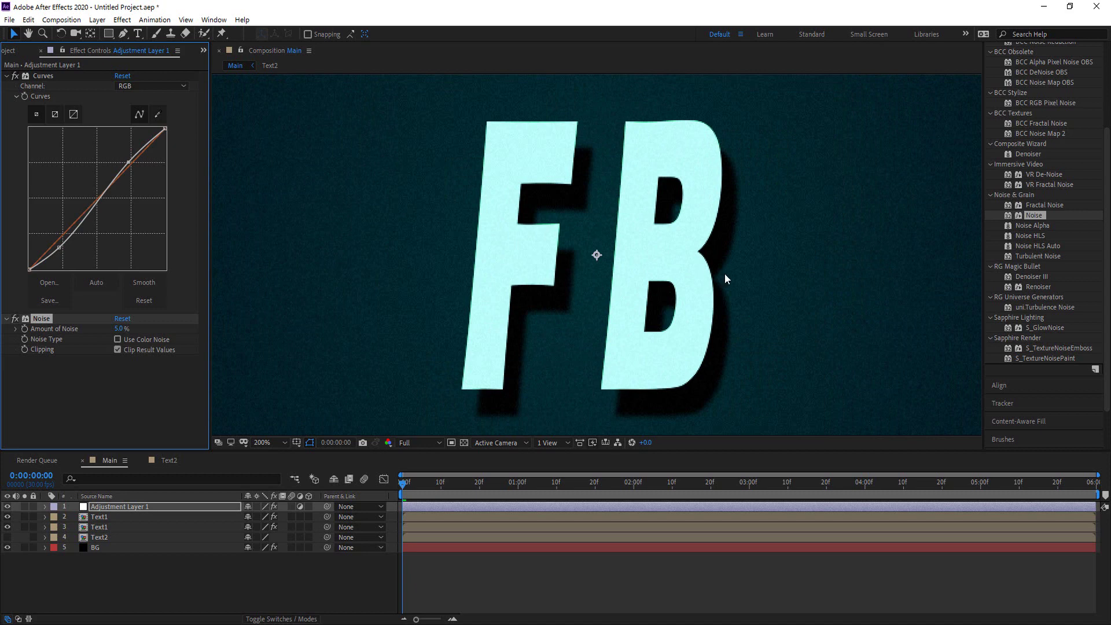
{"action": "scroll", "coordinate": [724, 273], "scroll_direction": "down", "scroll_amount": 3}
{"action": "scroll", "coordinate": [725, 273], "scroll_direction": "up", "scroll_amount": 2}
{"action": "scroll", "coordinate": [725, 273], "scroll_direction": "down", "scroll_amount": 2}
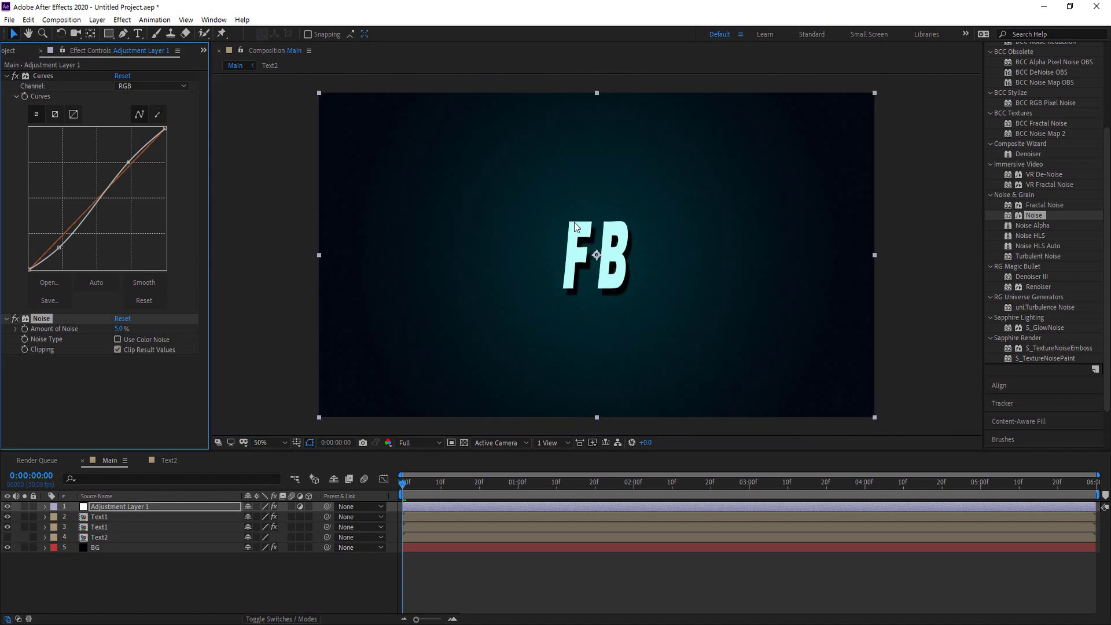
{"action": "scroll", "coordinate": [703, 265], "scroll_direction": "up", "scroll_amount": 5}
{"action": "scroll", "coordinate": [703, 265], "scroll_direction": "down", "scroll_amount": 4}
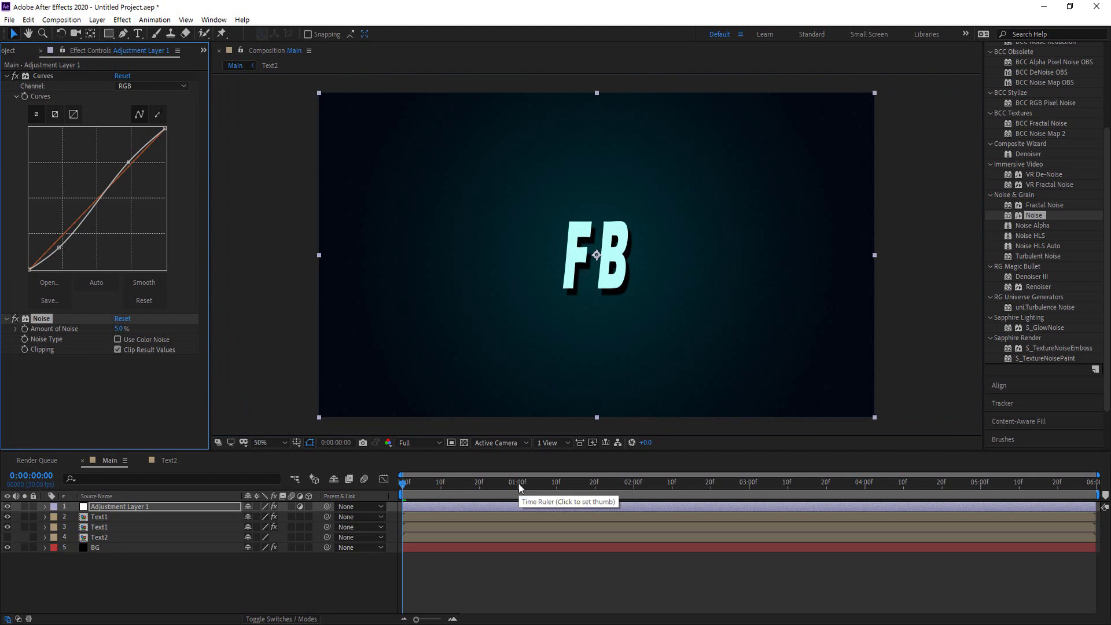
{"action": "key", "text": "space"}
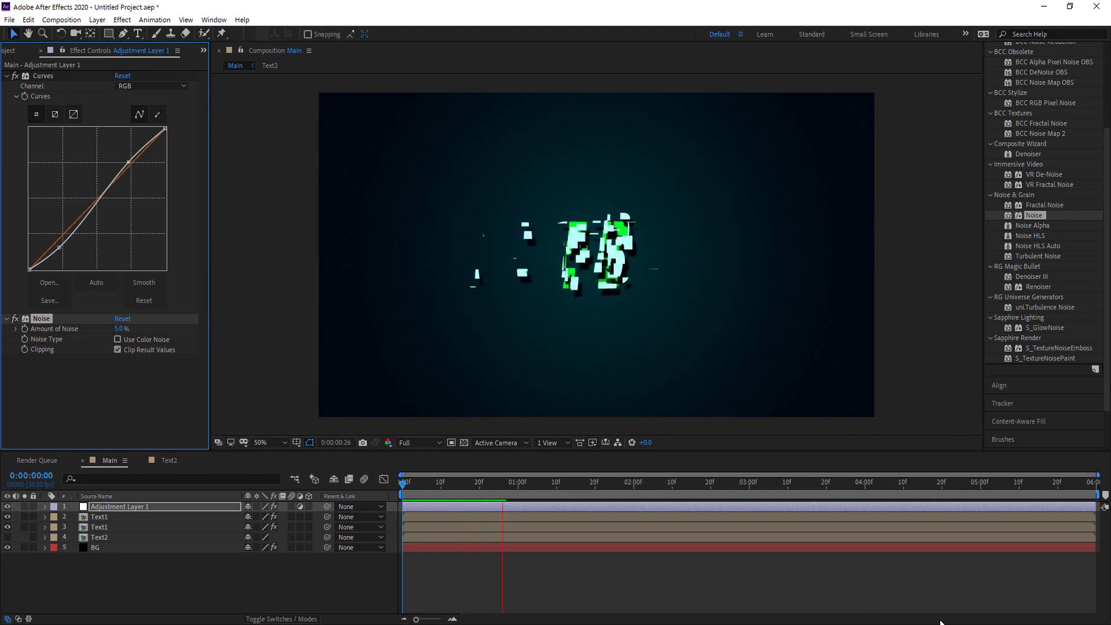